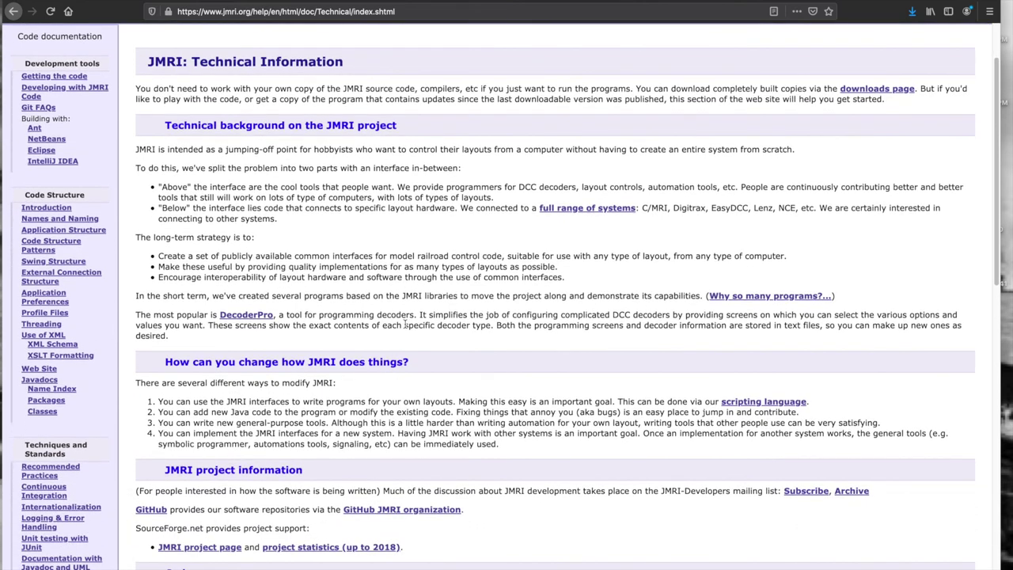
- Open the JMRI download page and review the production and test release information
scroll(405, 324, up, 2)
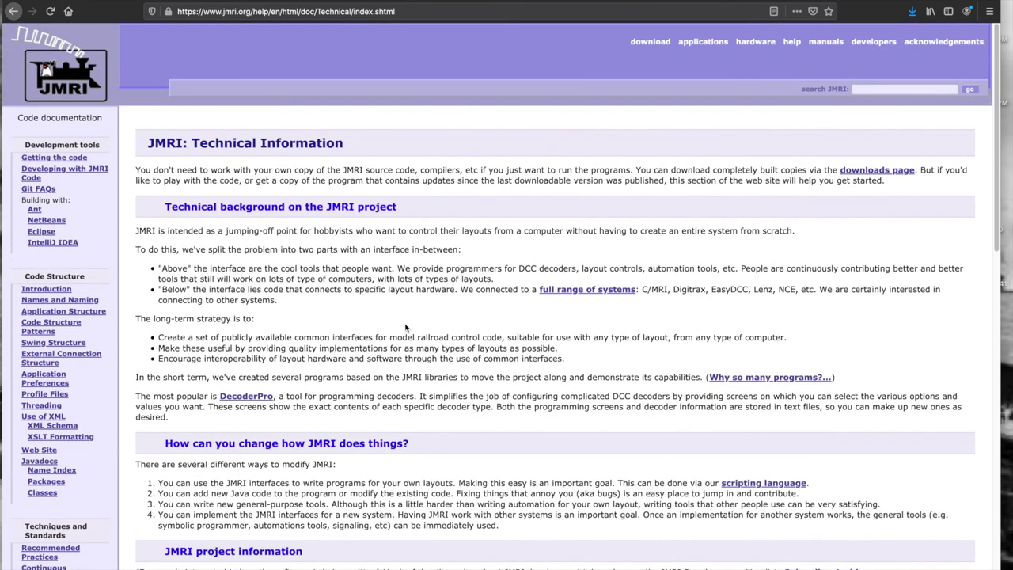
click(643, 46)
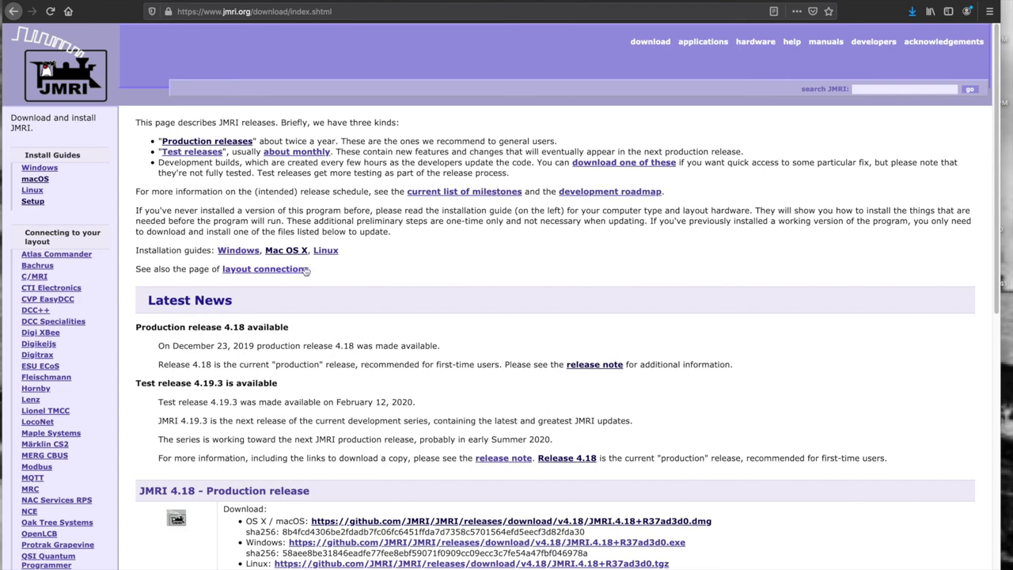
scroll(450, 298, down, 2)
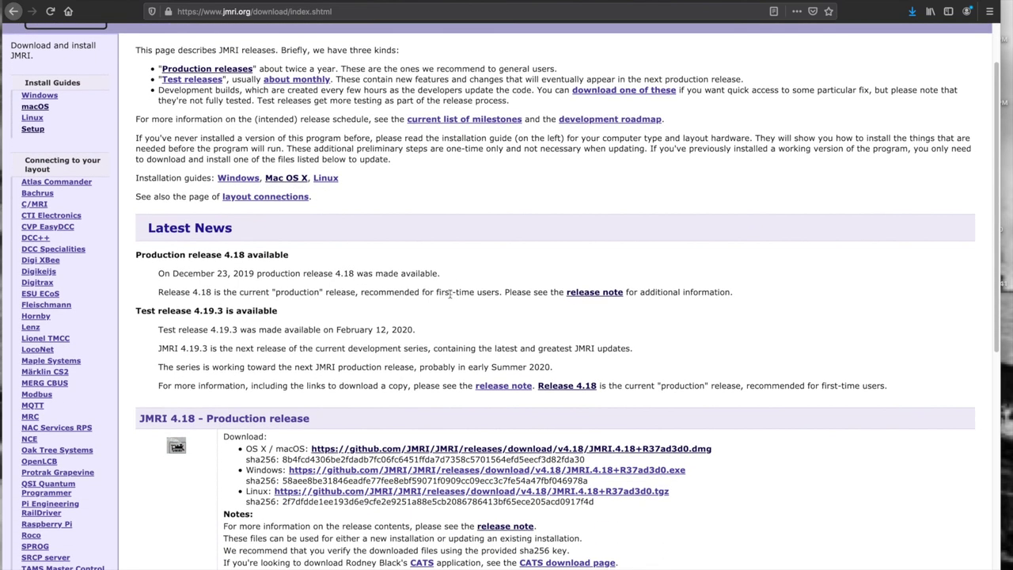
scroll(450, 297, up, 2)
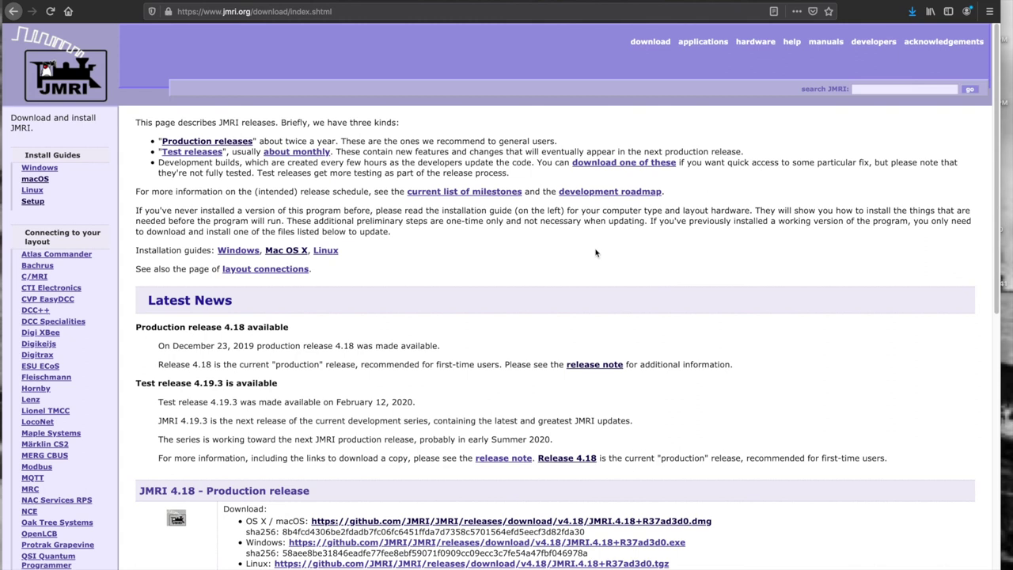
scroll(595, 252, down, 3)
scroll(599, 253, up, 3)
- Switch to the desktop, launch PanelPro and select its Connections preferences
key(F11)
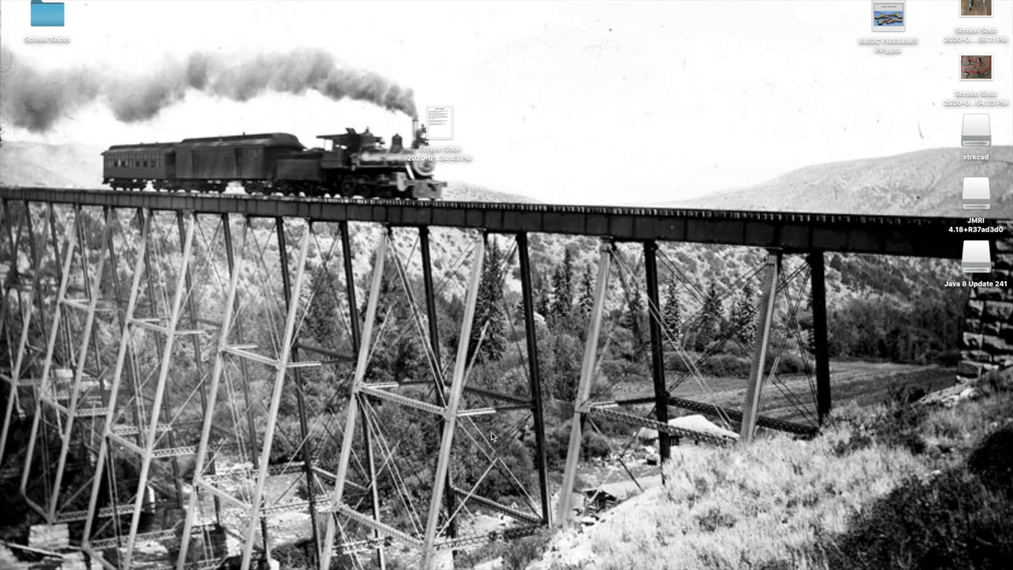
mouse_move(420, 564)
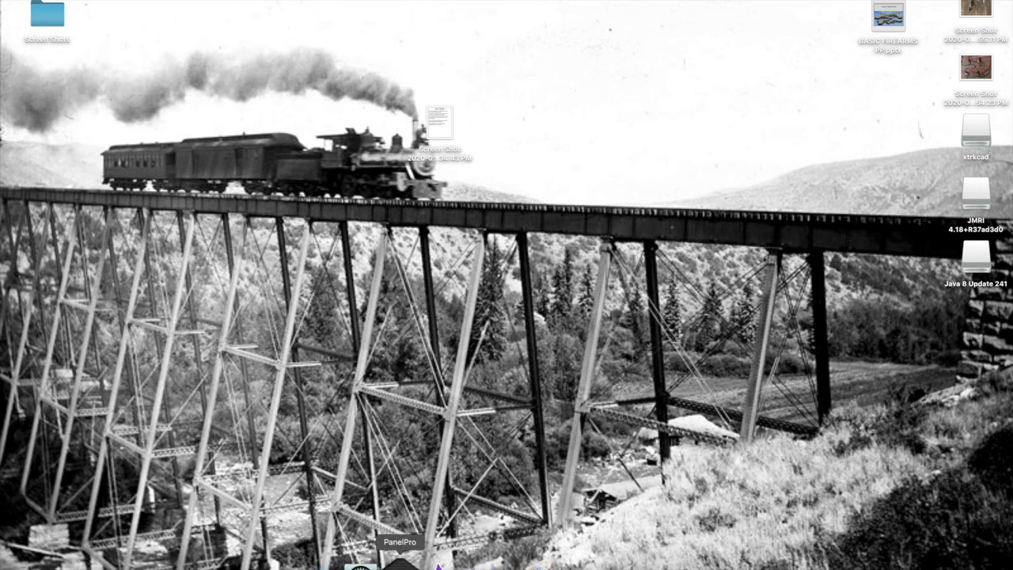
click(400, 564)
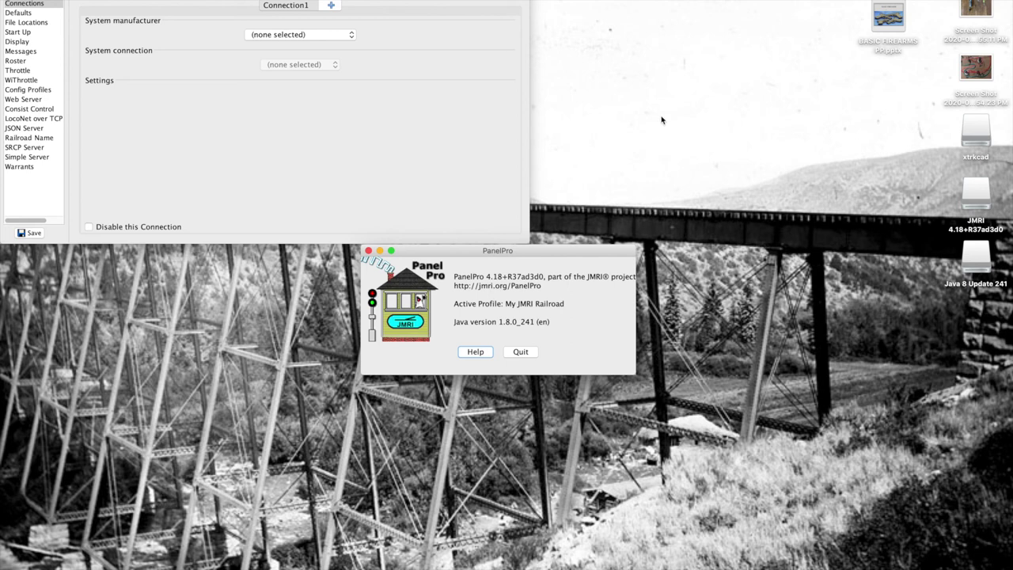
click(17, 4)
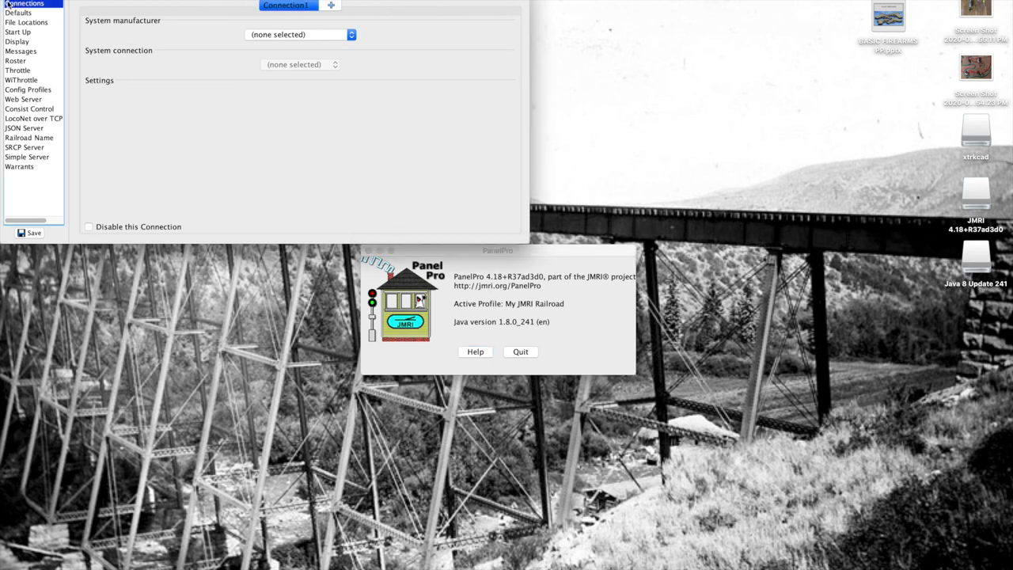
- Add three extra connections alongside Connection1
click(330, 5)
click(369, 5)
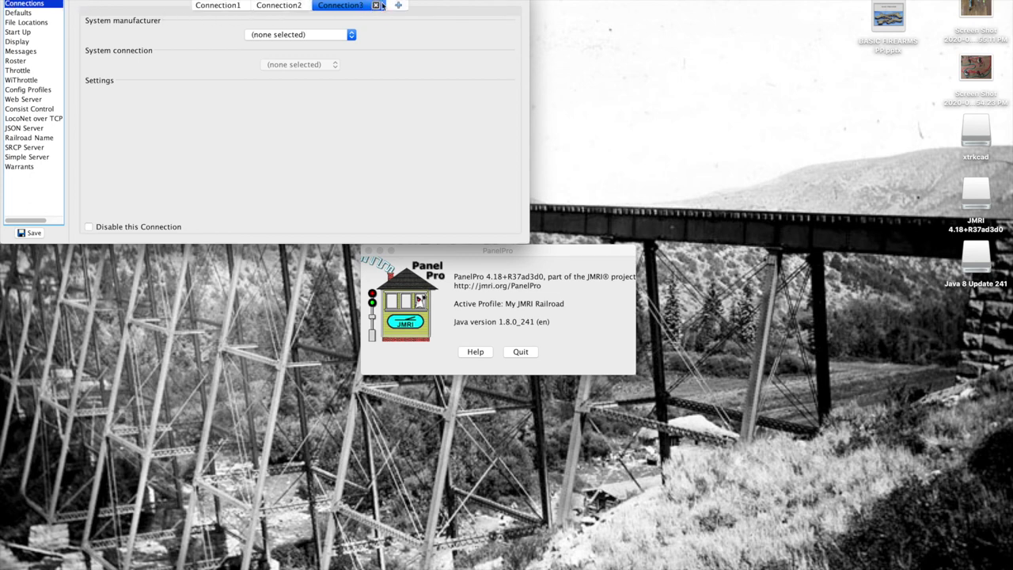
click(402, 6)
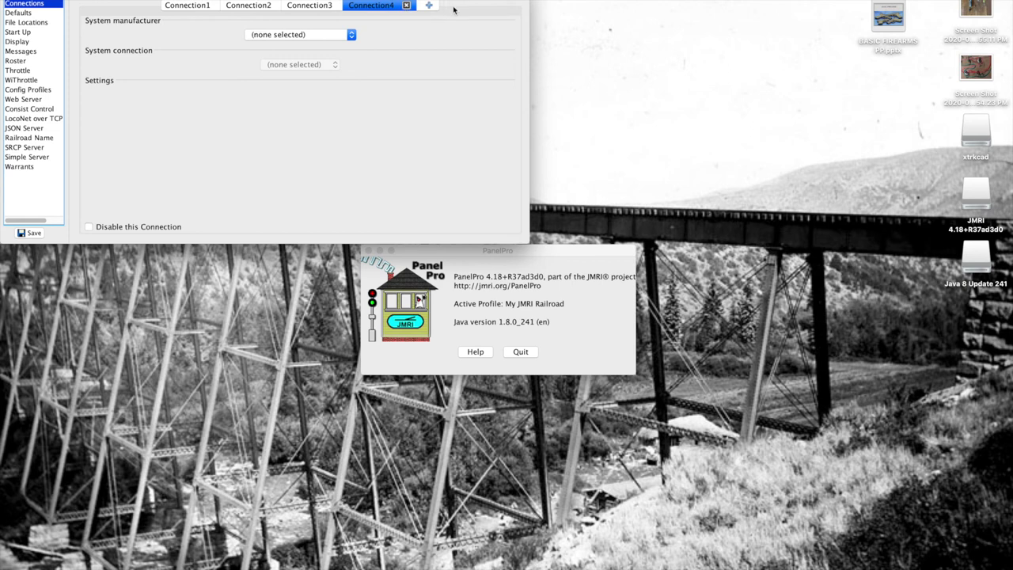
- Delete the extra connections Connection4, Connection3 and Connection2, confirming each deletion
click(406, 5)
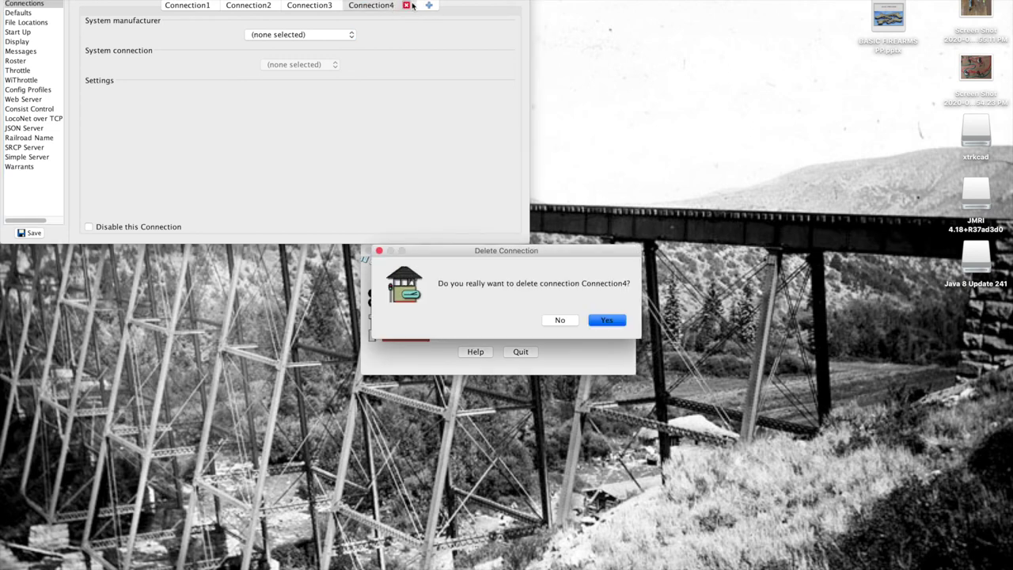
click(605, 320)
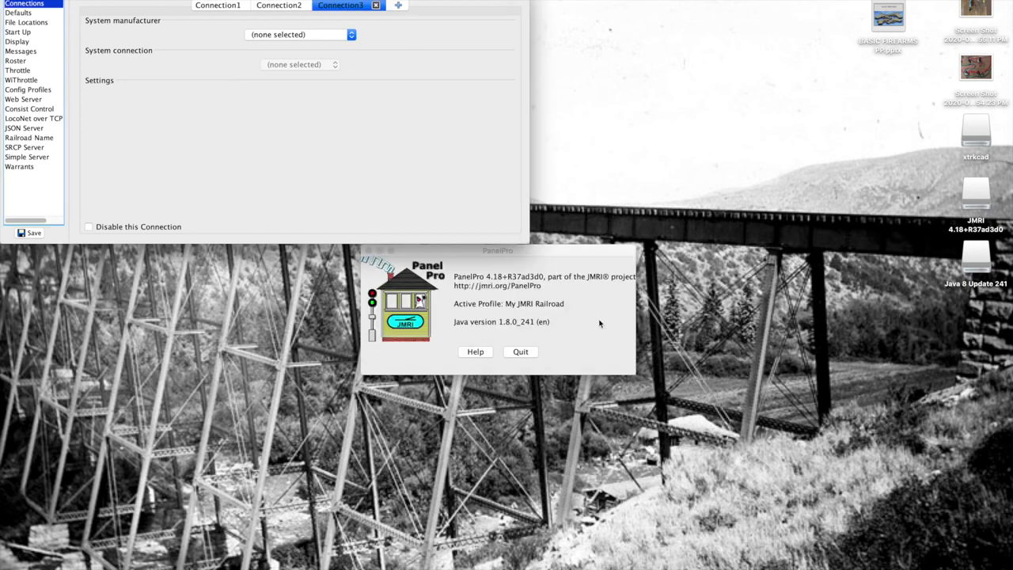
click(376, 7)
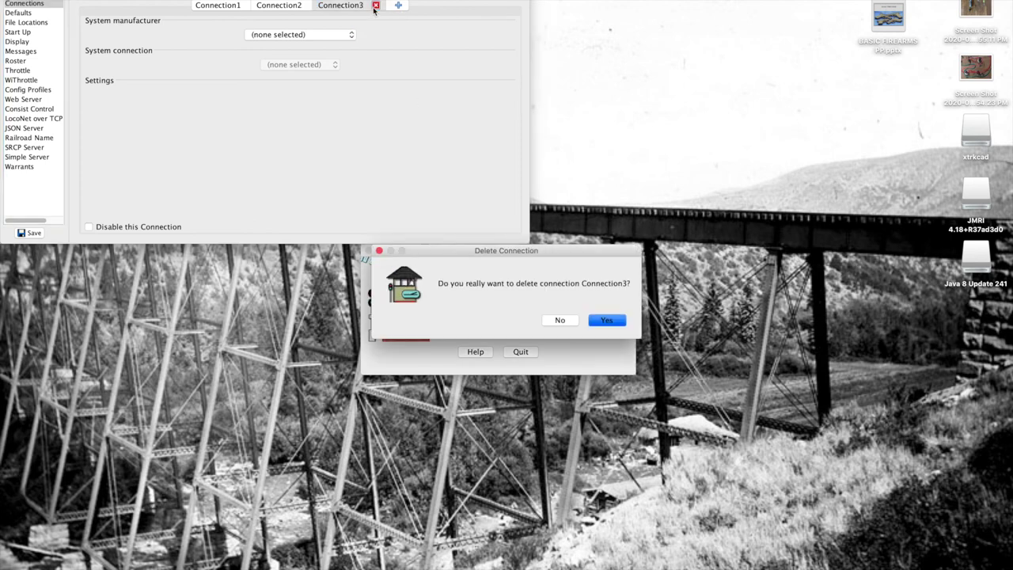
click(605, 321)
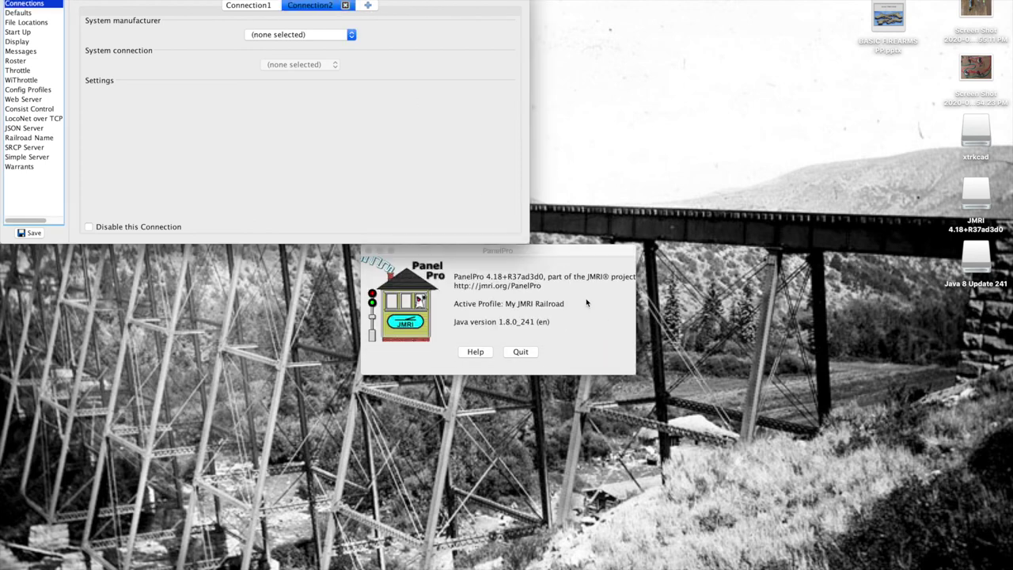
click(345, 5)
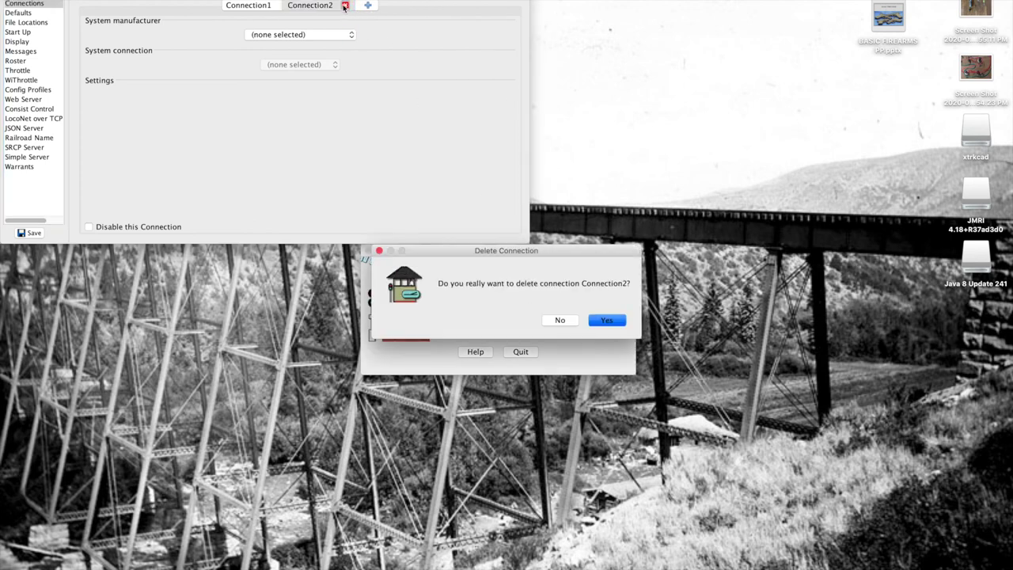
click(607, 320)
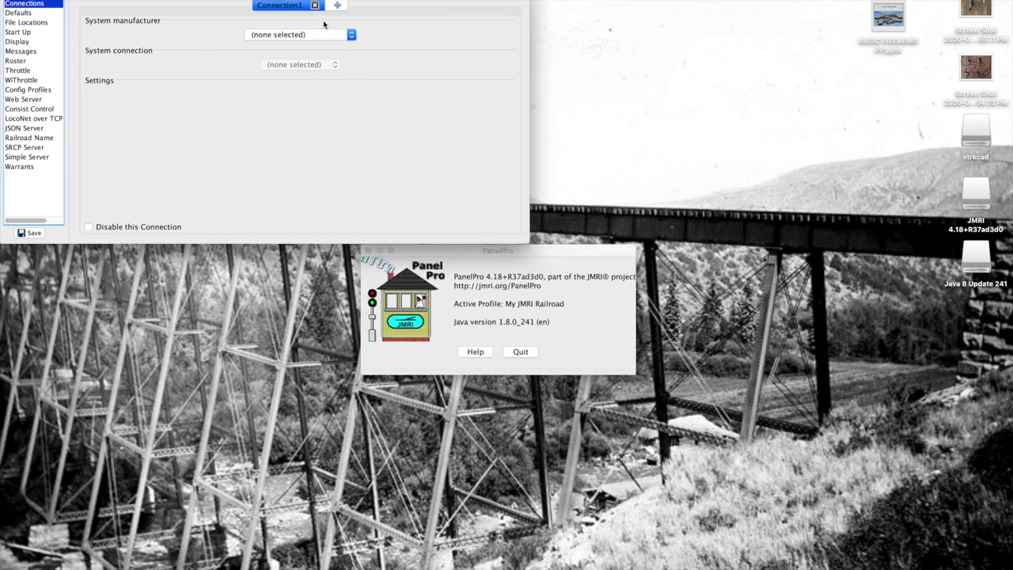
- Set the system manufacturer of Connection1 to OpenLCB
click(352, 35)
scroll(339, 75, down, 10)
scroll(333, 73, up, 10)
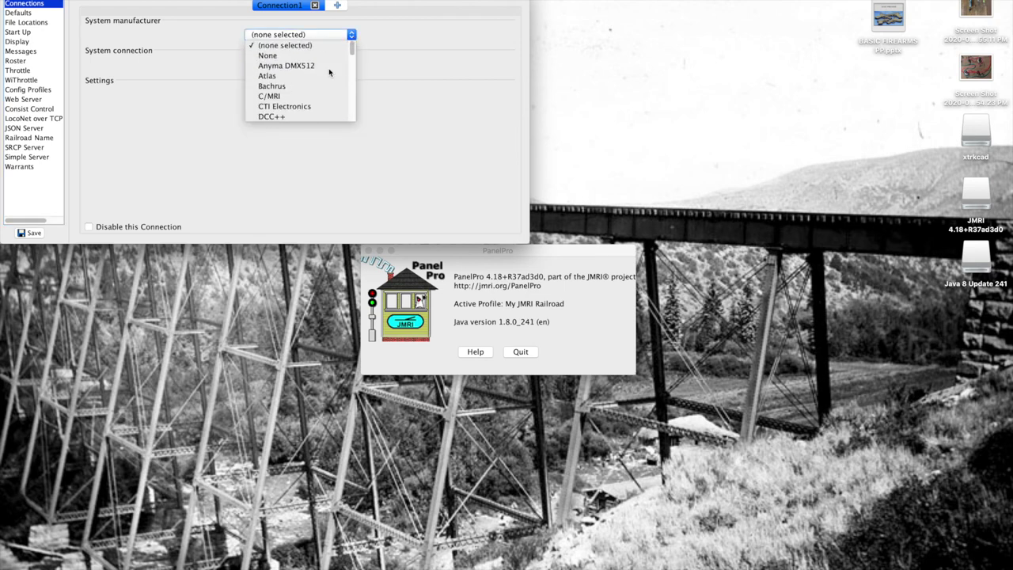
scroll(329, 73, down, 3)
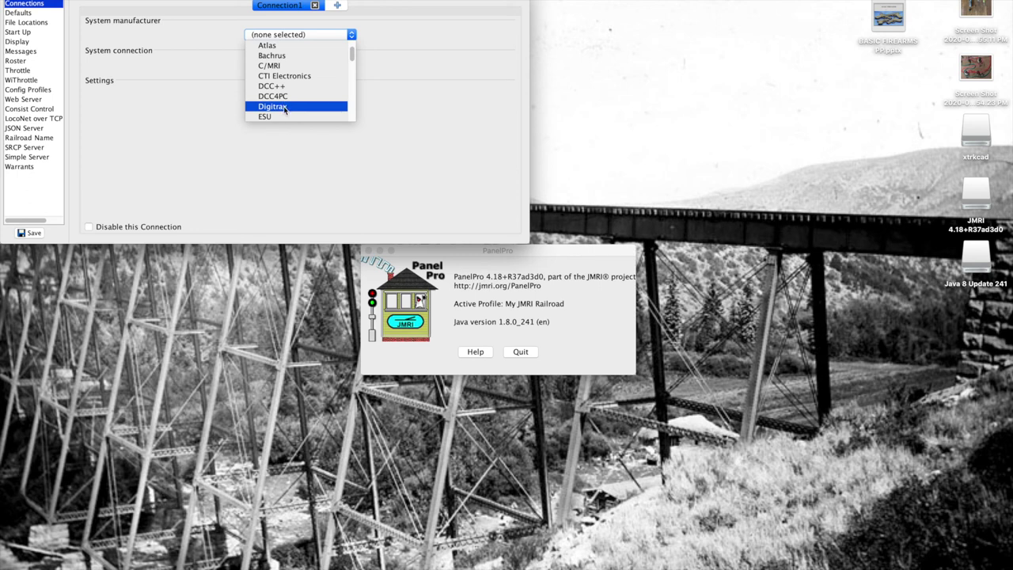
scroll(300, 105, down, 2)
scroll(303, 99, down, 7)
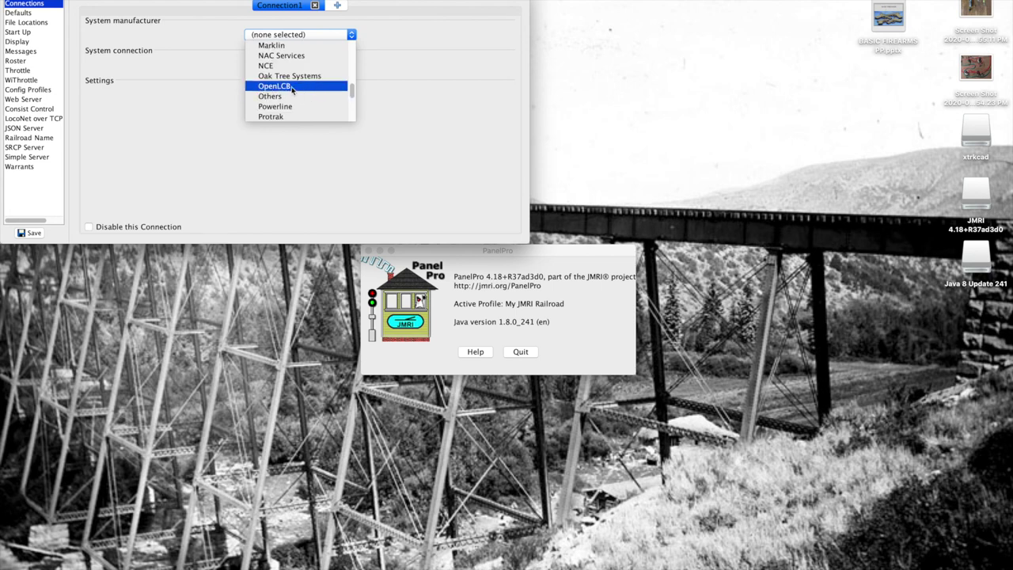
click(292, 86)
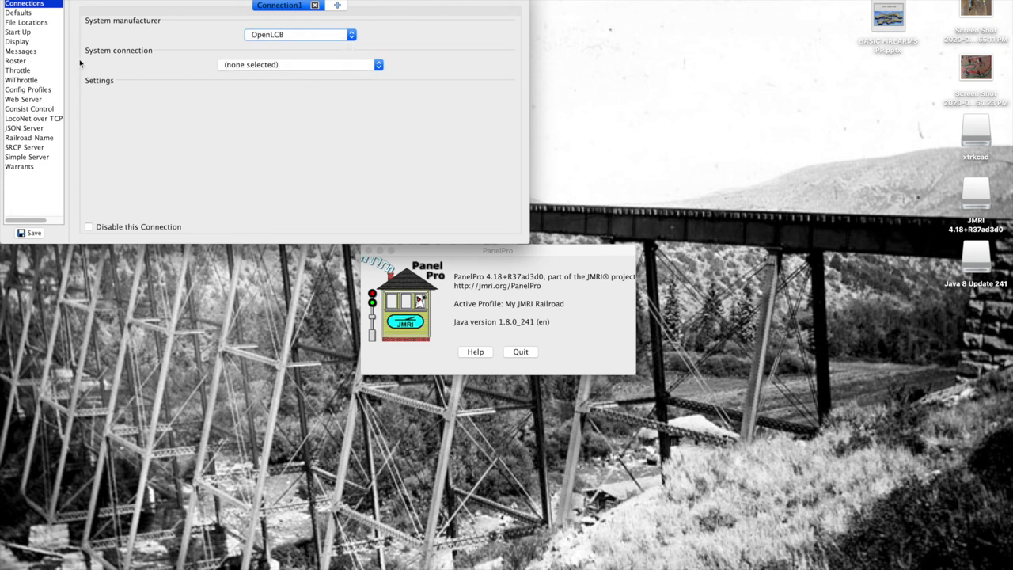
- Set the system connection to CAN via LCC Buffer-USB and its serial port to cu.usbmodem144401
click(377, 65)
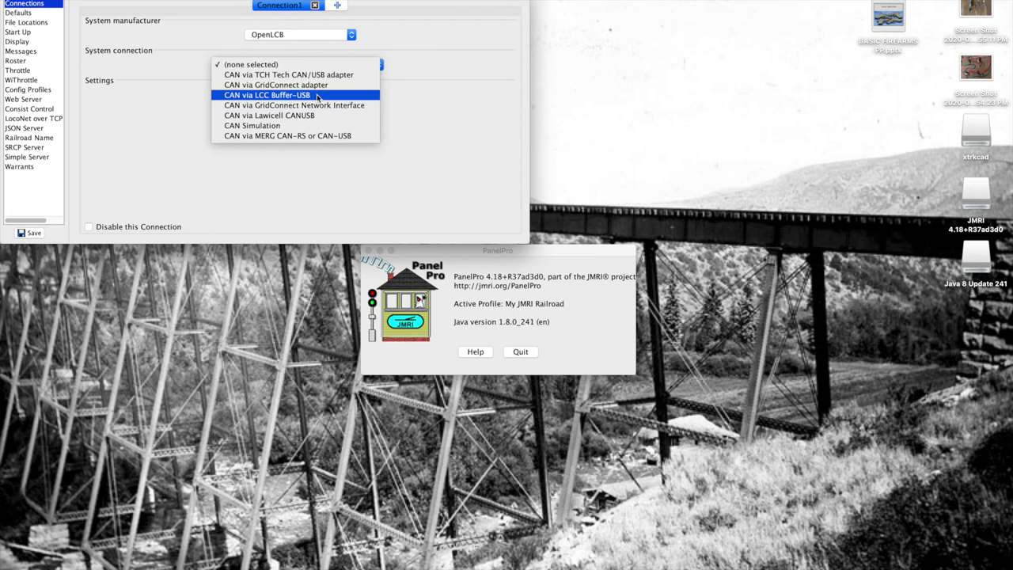
click(317, 96)
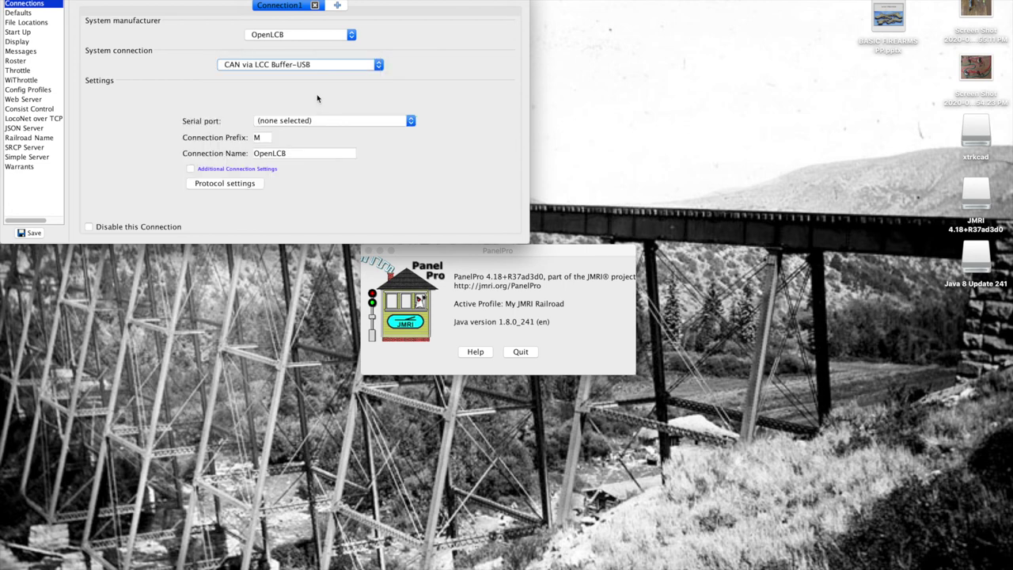
click(411, 122)
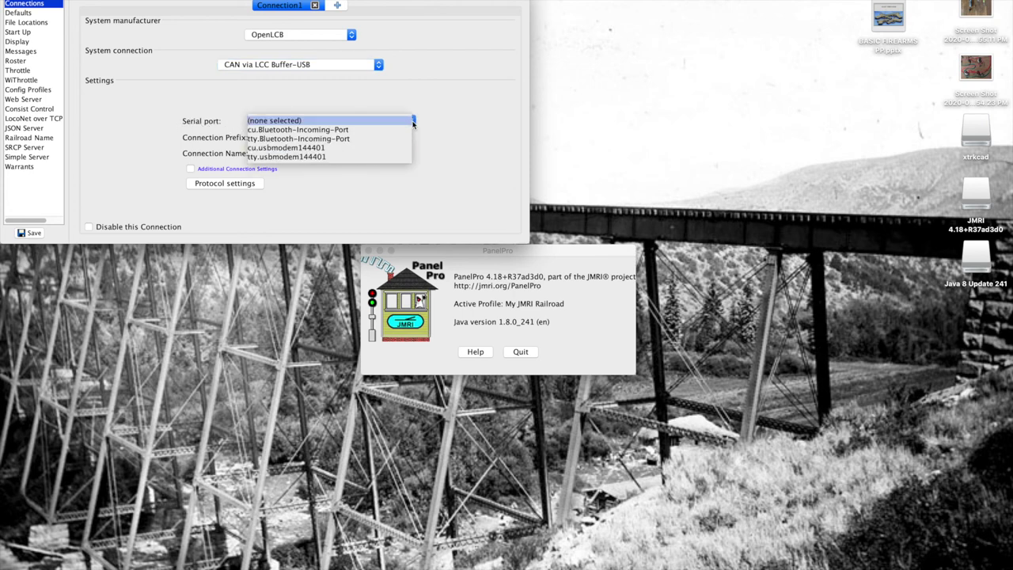
click(300, 148)
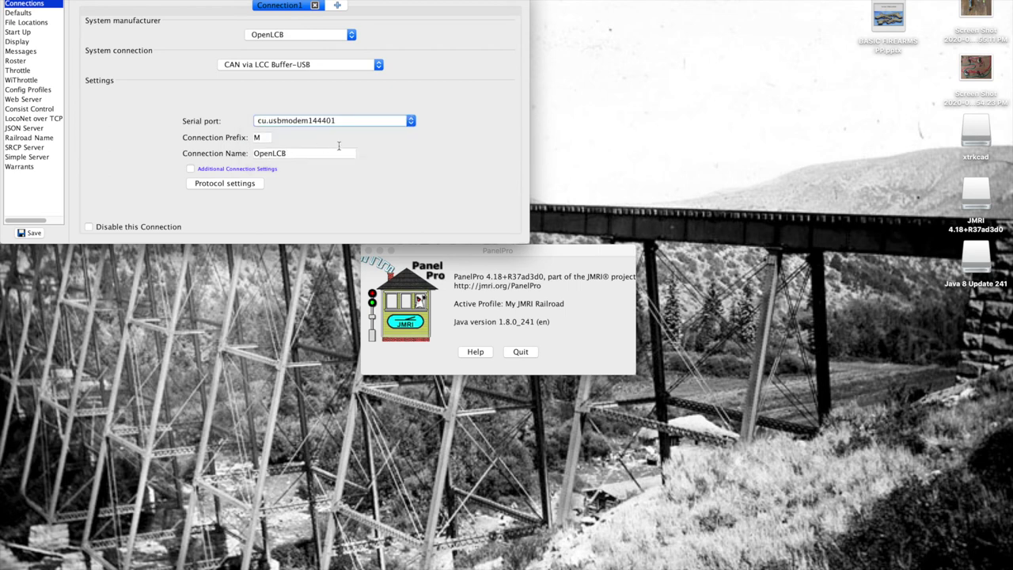
- View the protocol identification settings without changing them, and show the additional connection settings
click(207, 183)
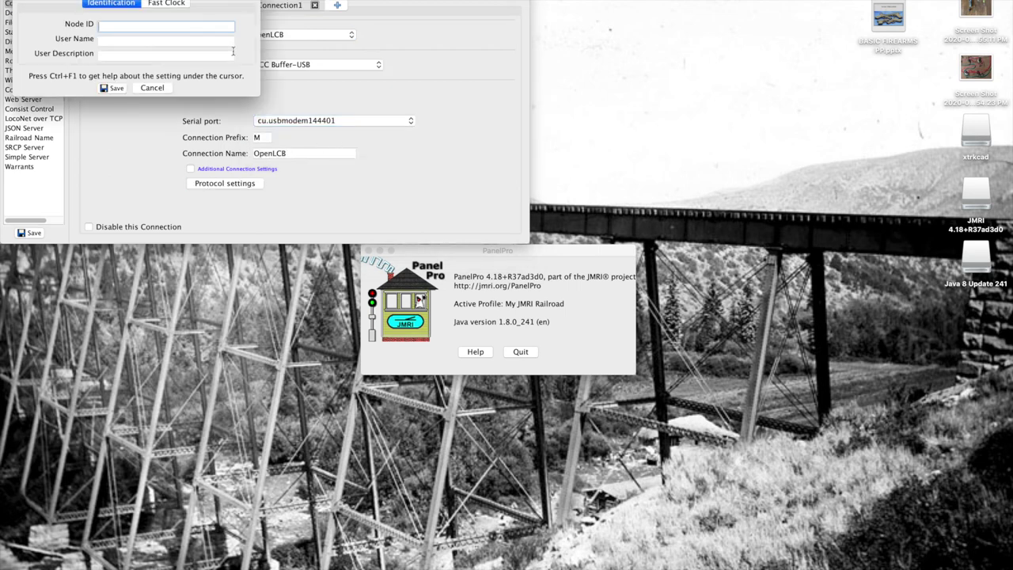
click(152, 88)
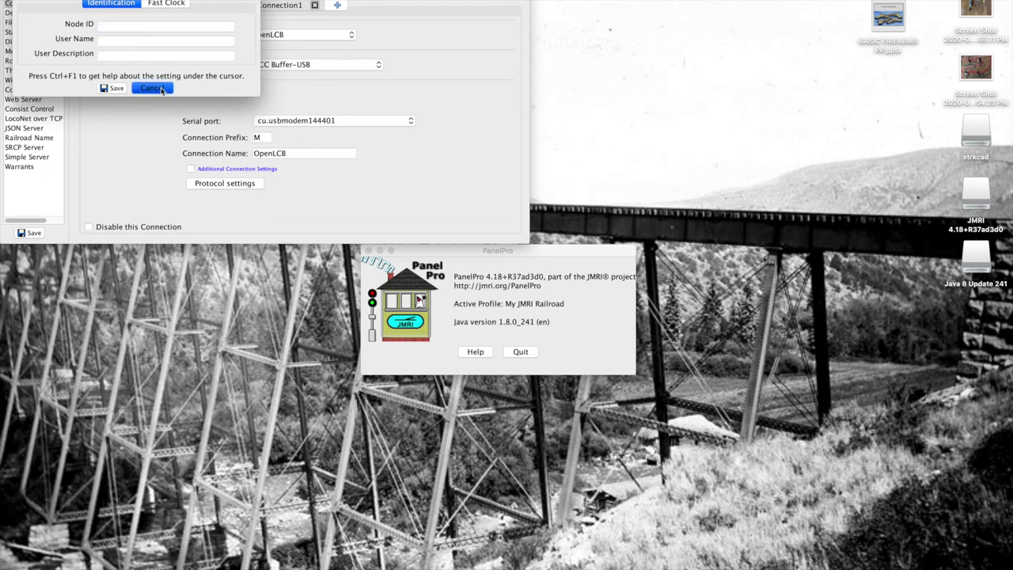
click(190, 168)
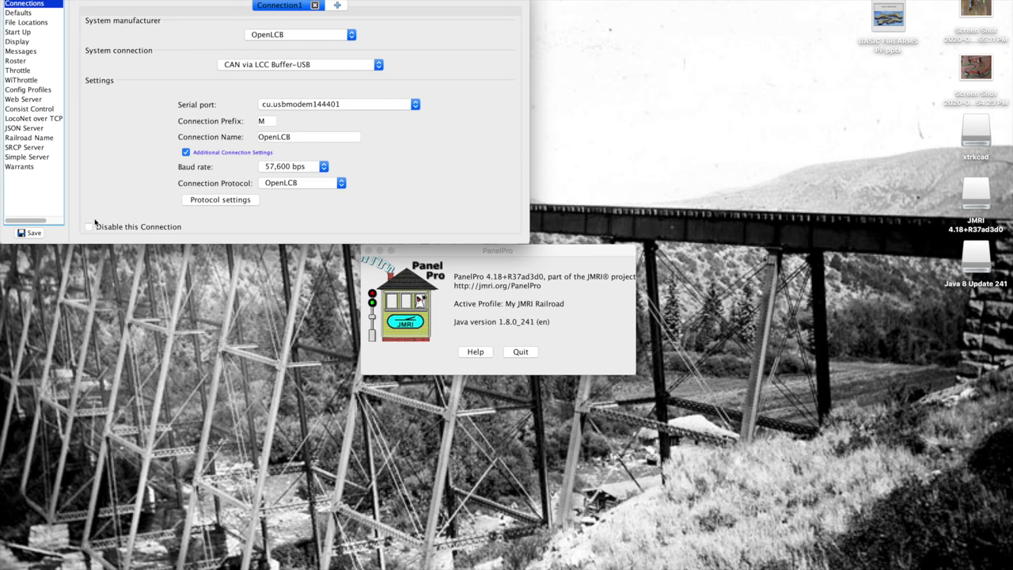
- Save the connection preferences and restart PanelPro, moving its main window higher on the desktop
click(25, 235)
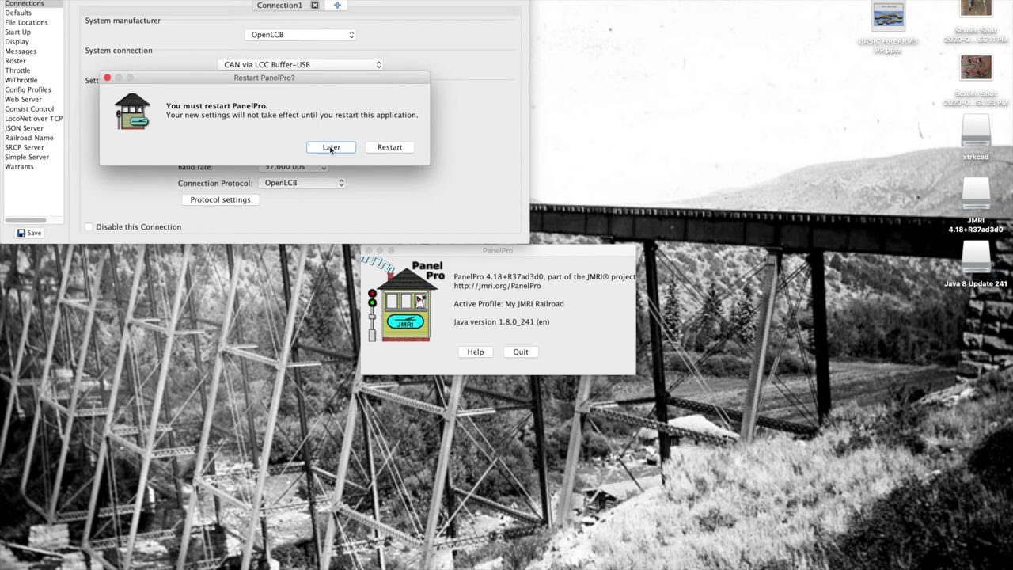
click(393, 148)
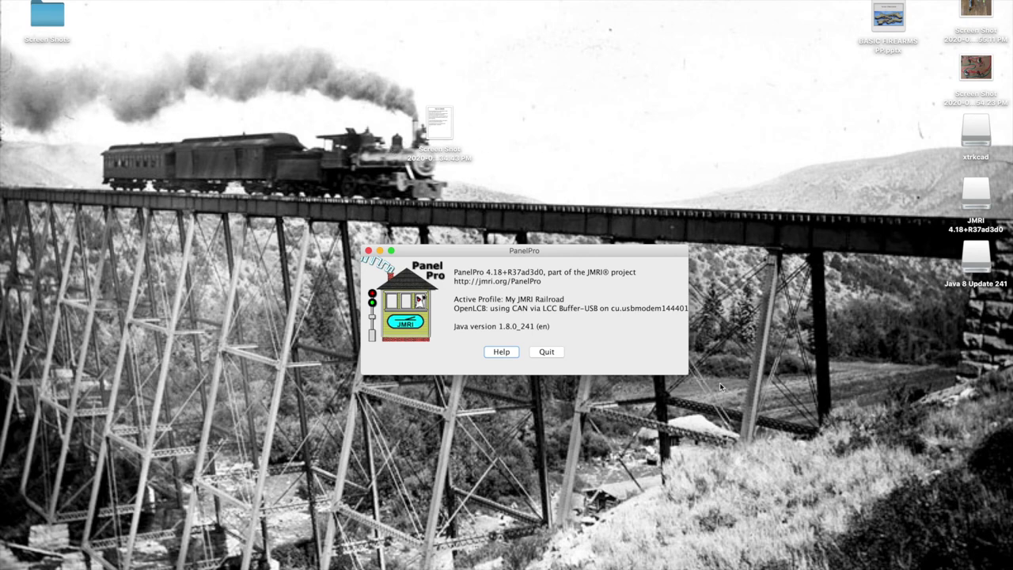
drag(526, 255, 468, 117)
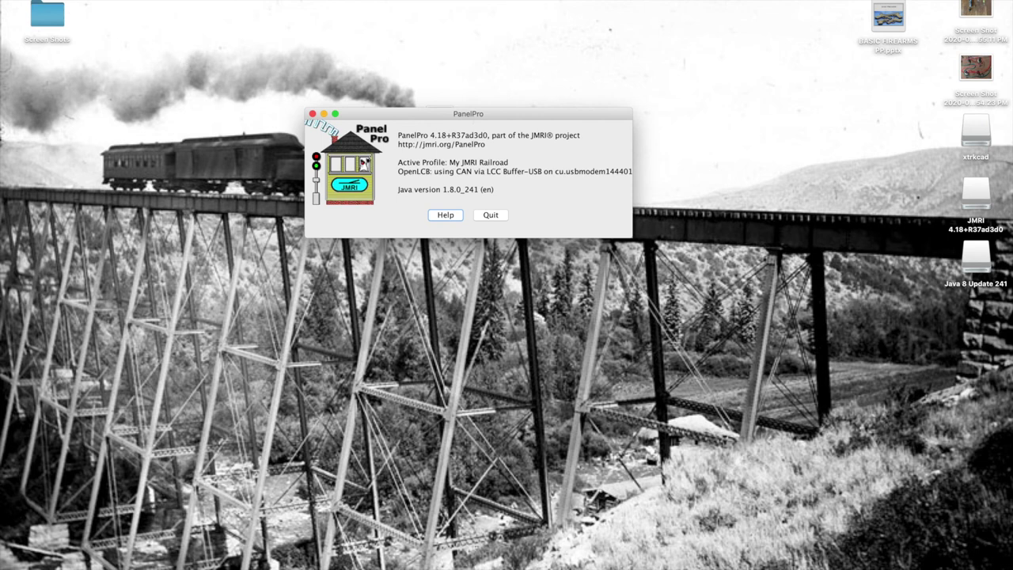
- Reopen the preferences to check the saved OpenLCB connection, and close them
click(56, 0)
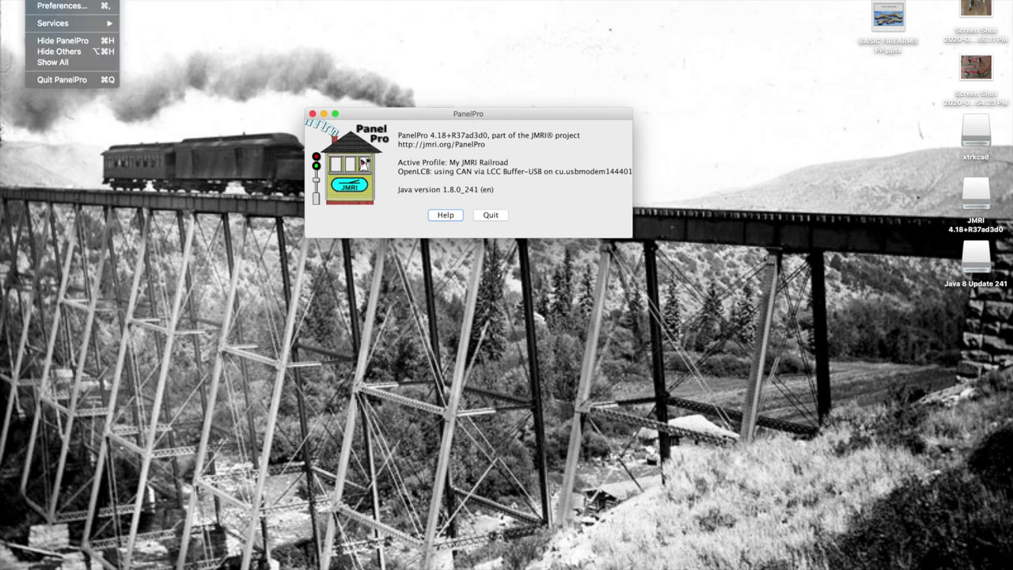
click(58, 6)
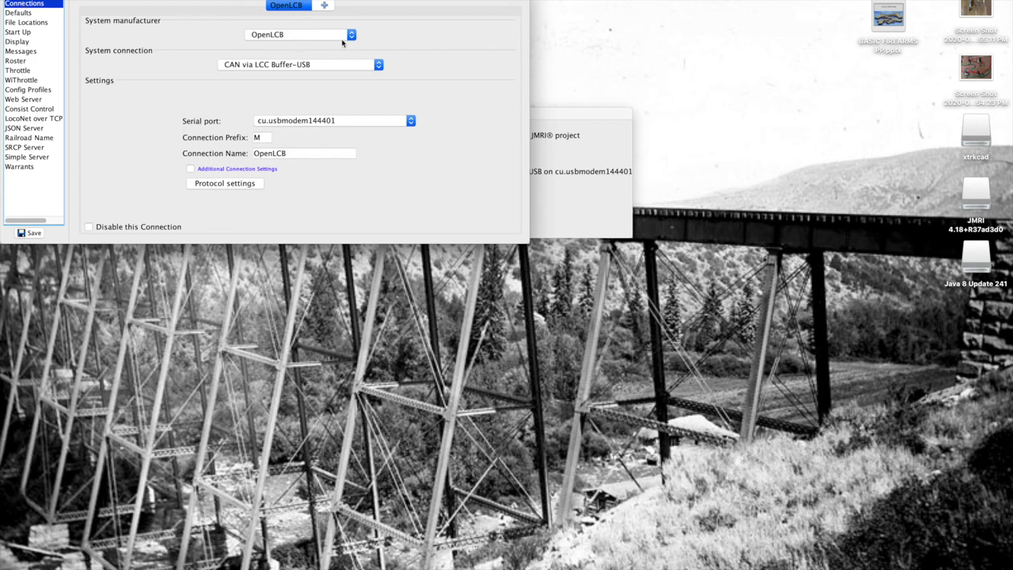
key(super+w)
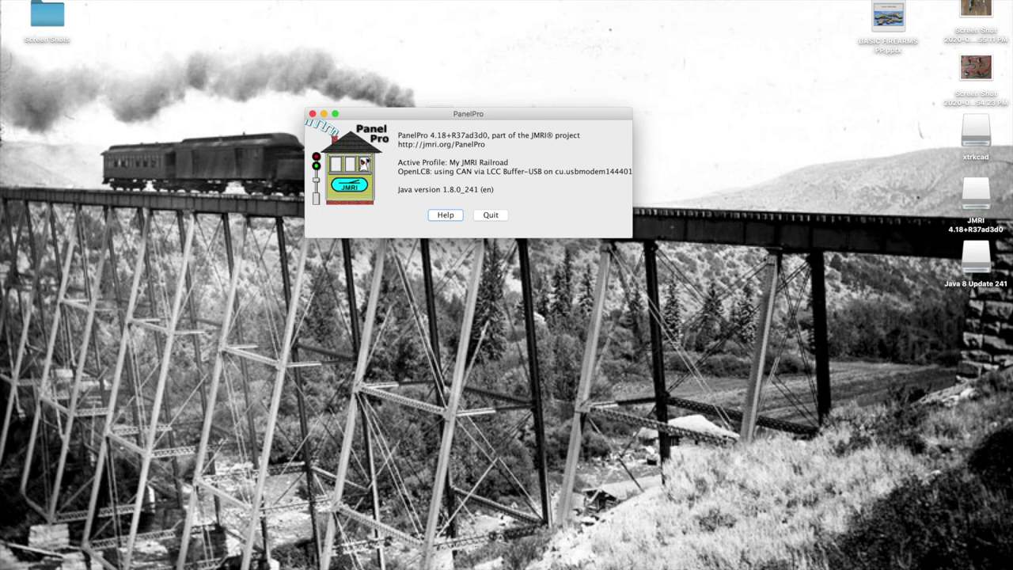
click(47, 0)
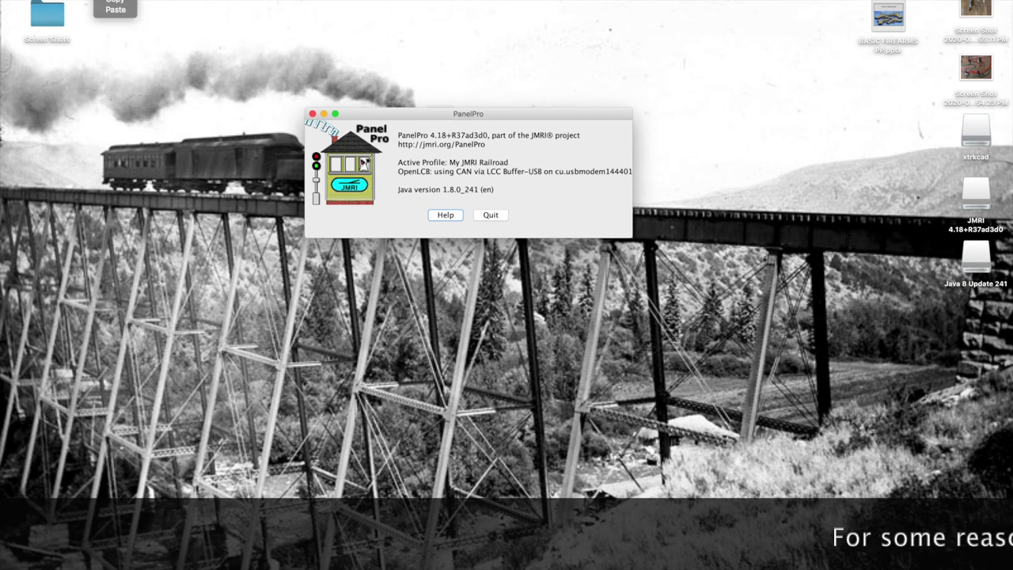
mouse_move(138, 0)
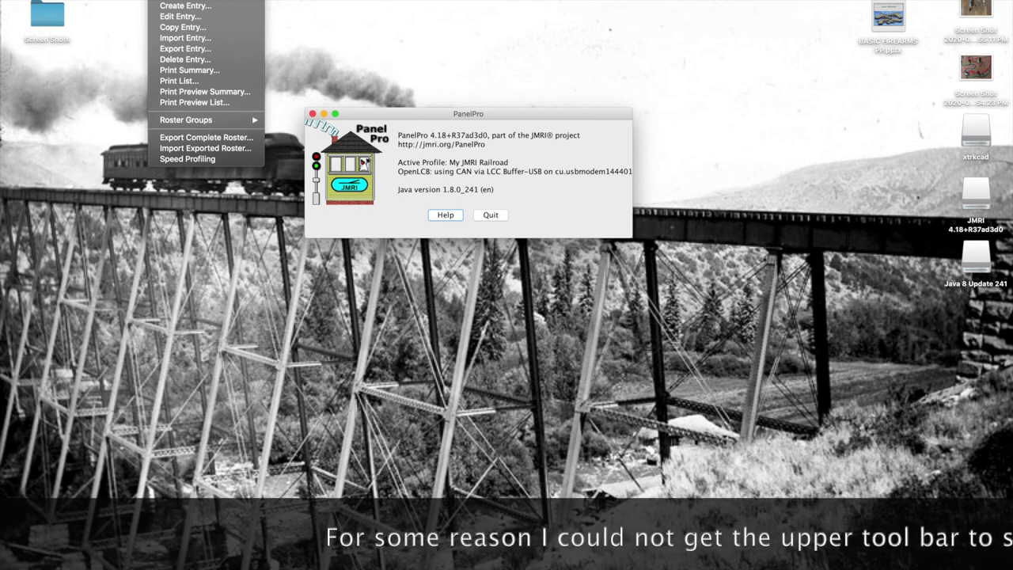
- Open the OpenLCB node configuration tree, expand the Malta Signal Node, and open its configuration dialog
mouse_move(198, 0)
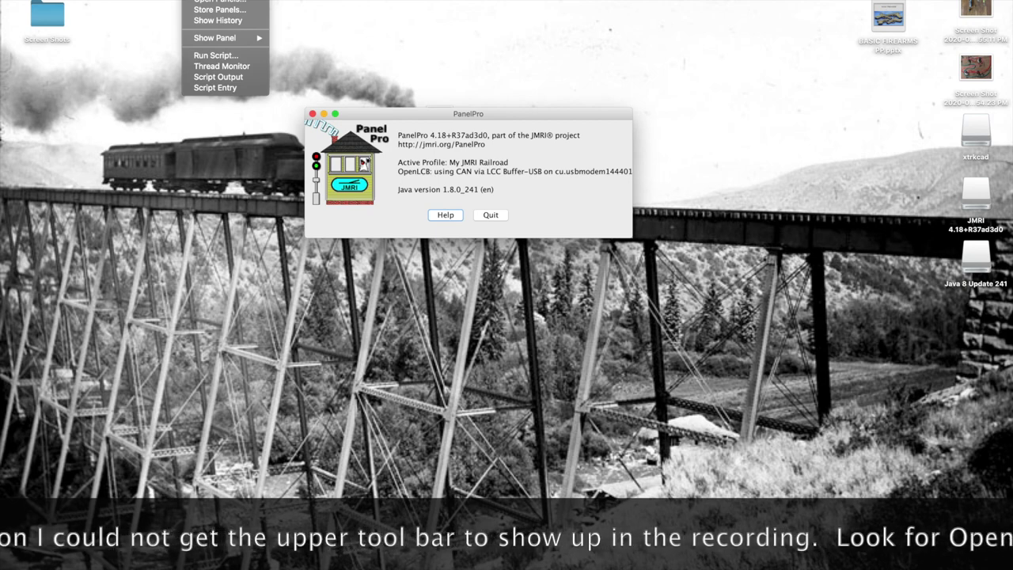
mouse_move(238, 0)
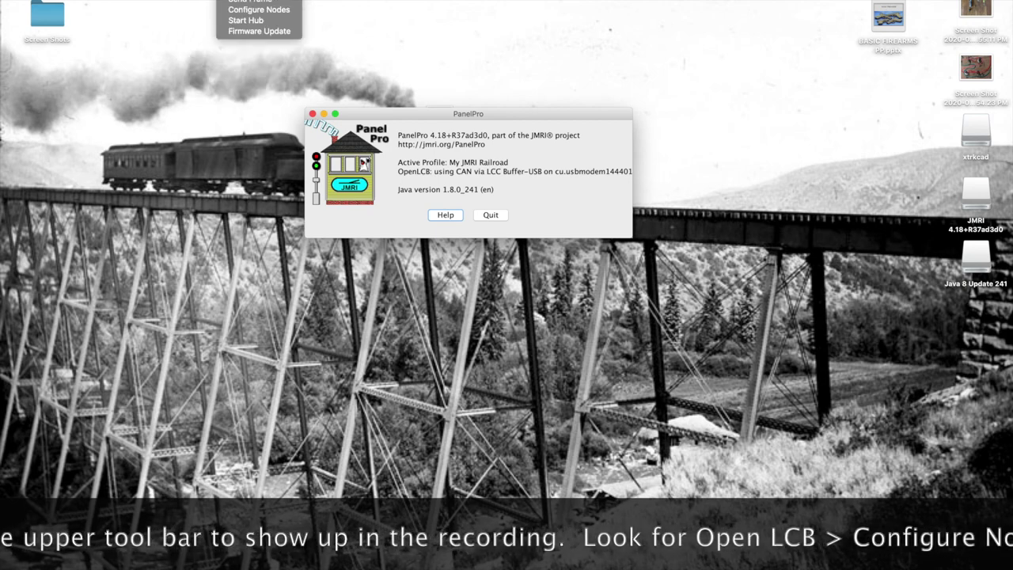
click(246, 10)
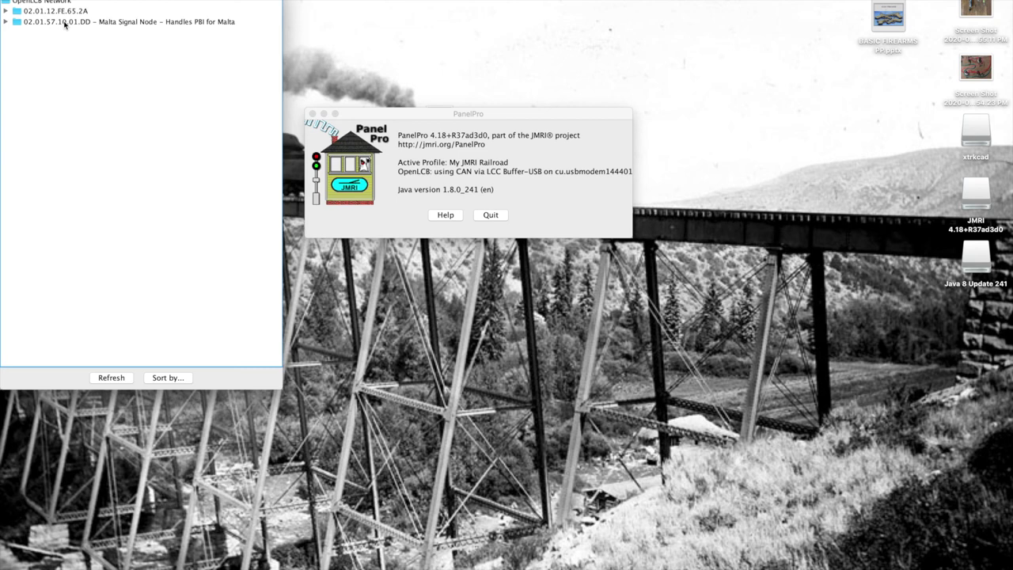
click(5, 22)
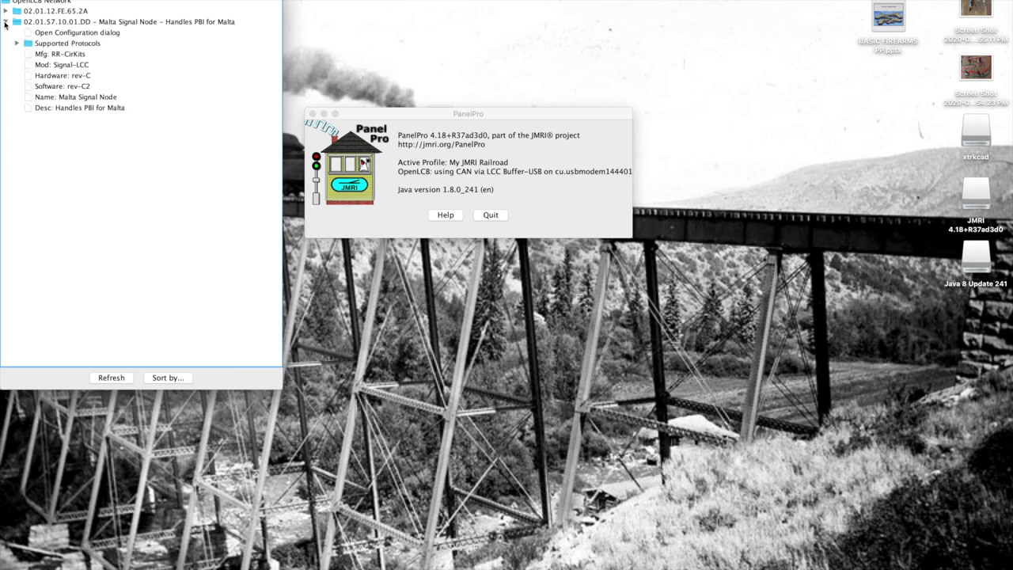
click(53, 33)
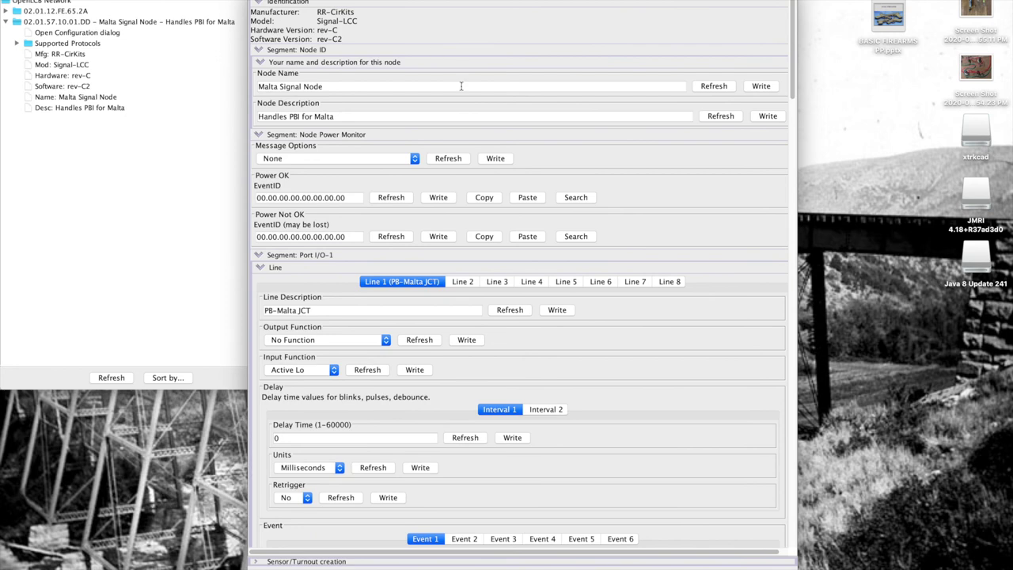
- Examine the Malta Signal Node configuration, including its power monitor, delay and event settings and the Port I/O settings for Lines 1 through 8
scroll(499, 208, down, 10)
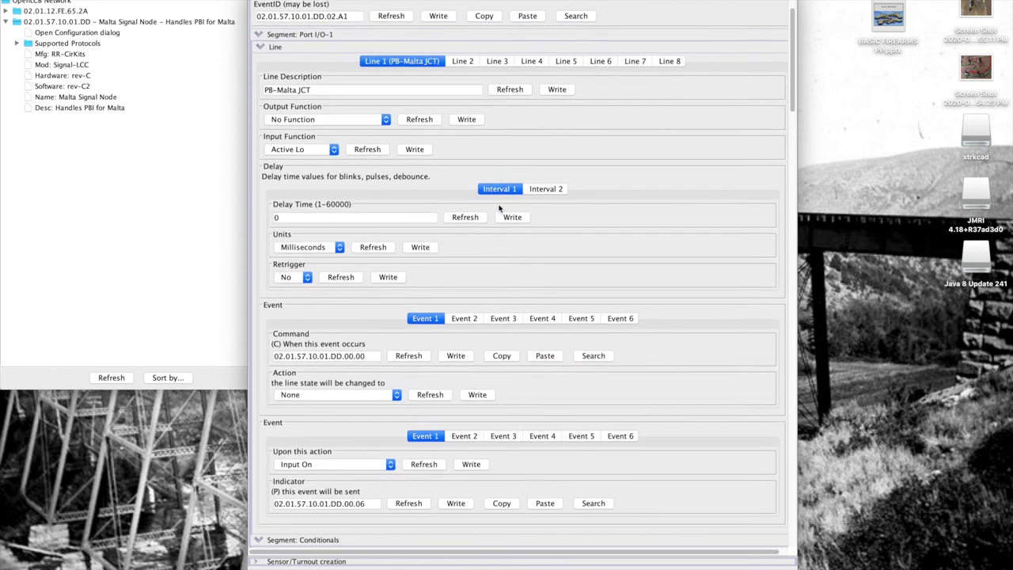
scroll(498, 208, up, 10)
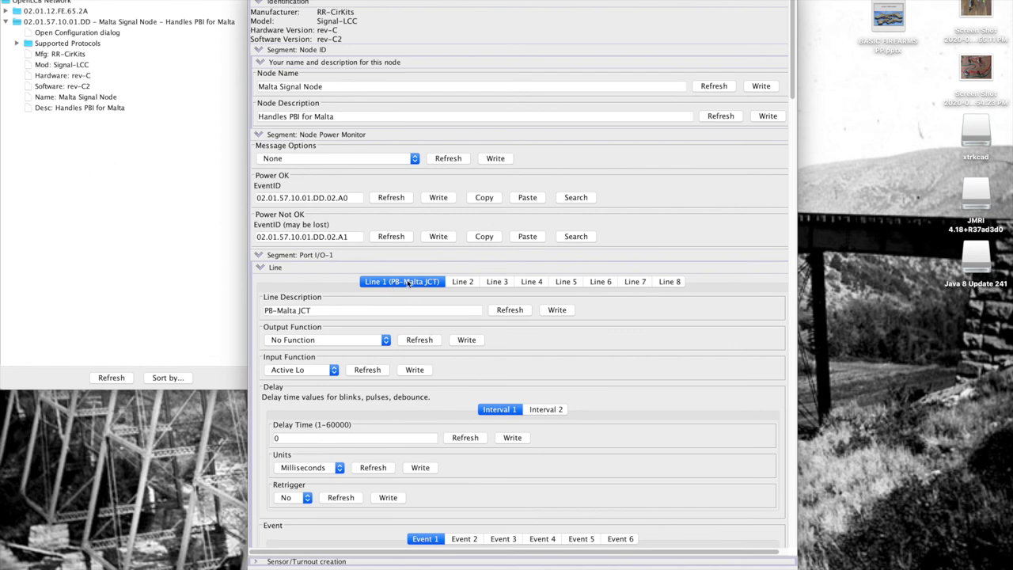
click(467, 283)
click(501, 283)
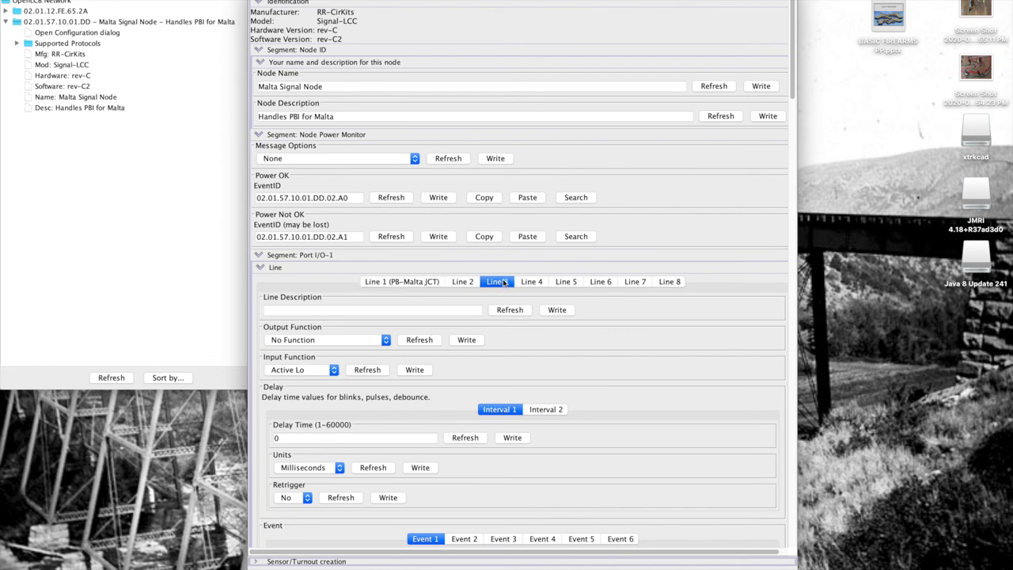
click(530, 283)
click(565, 283)
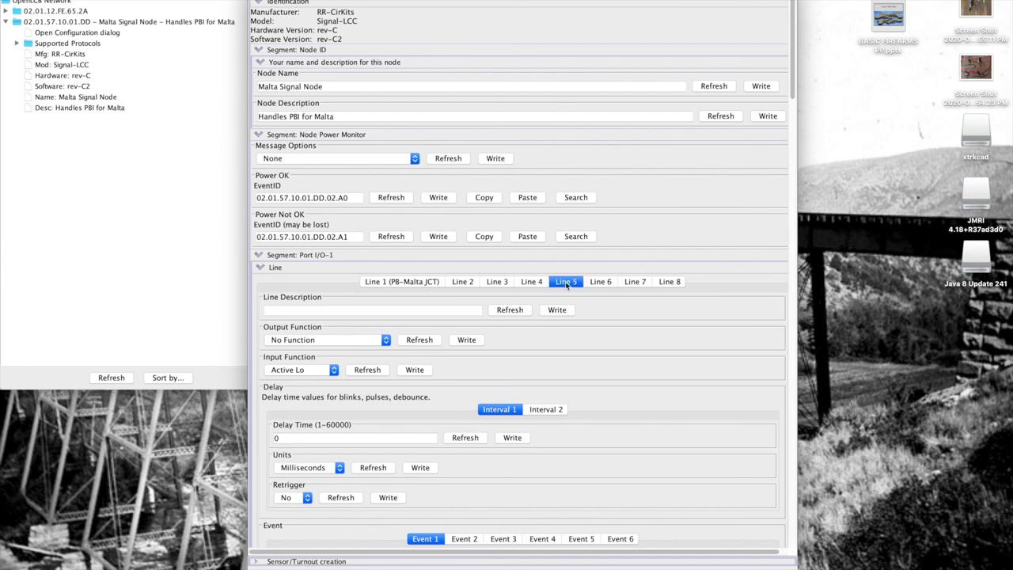
click(603, 284)
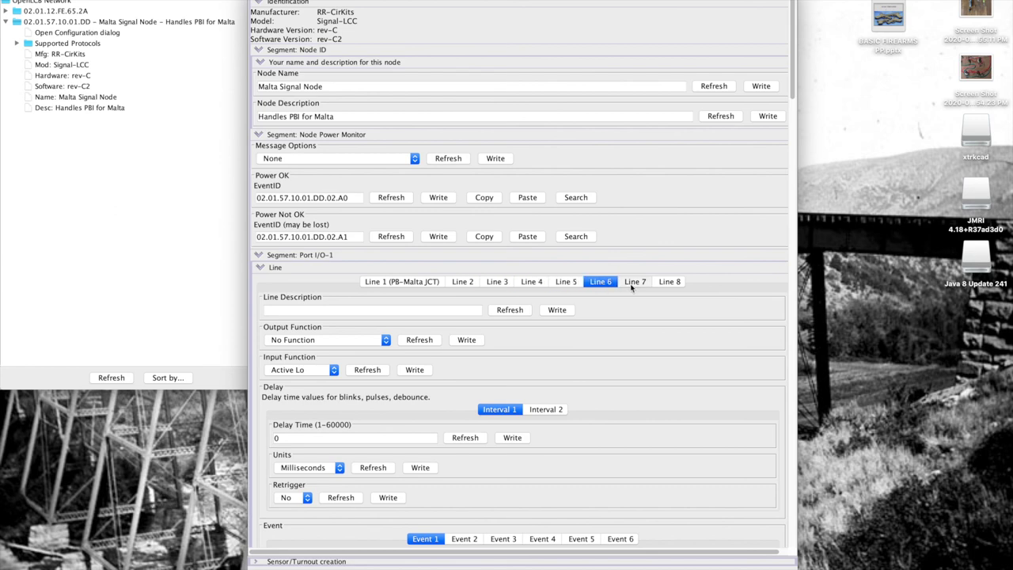
click(633, 283)
click(671, 285)
click(396, 286)
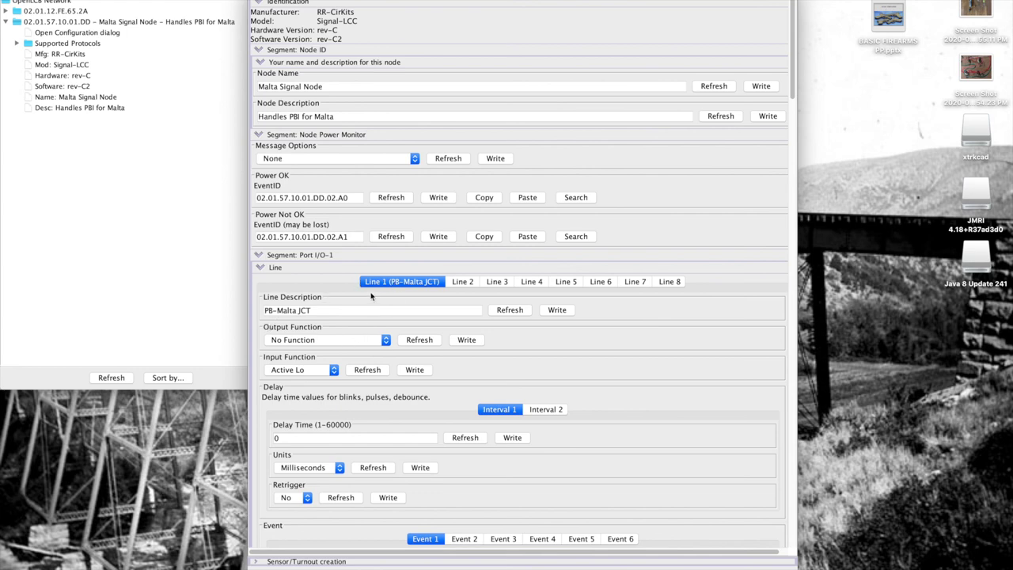
scroll(375, 289, down, 8)
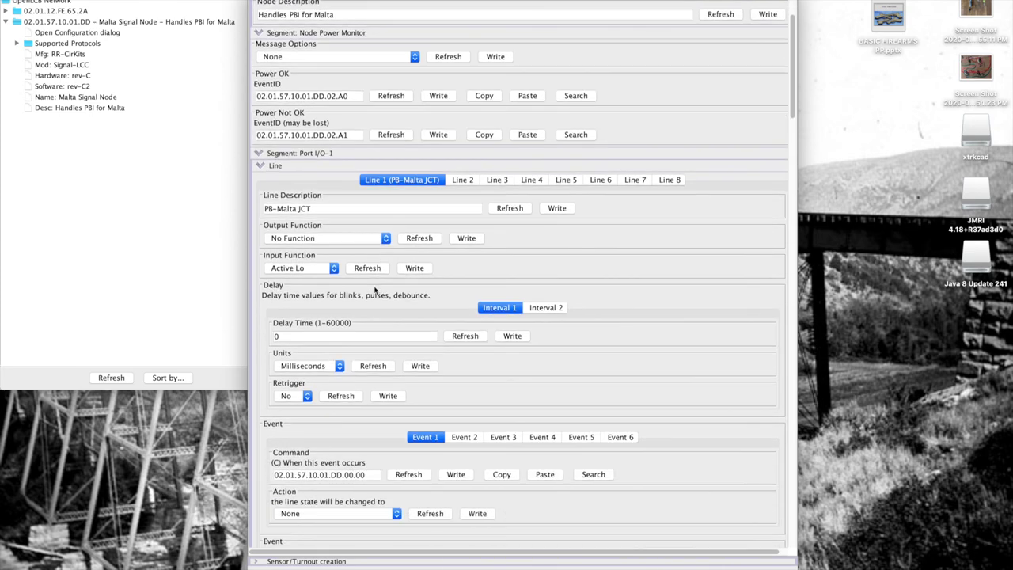
scroll(375, 289, up, 8)
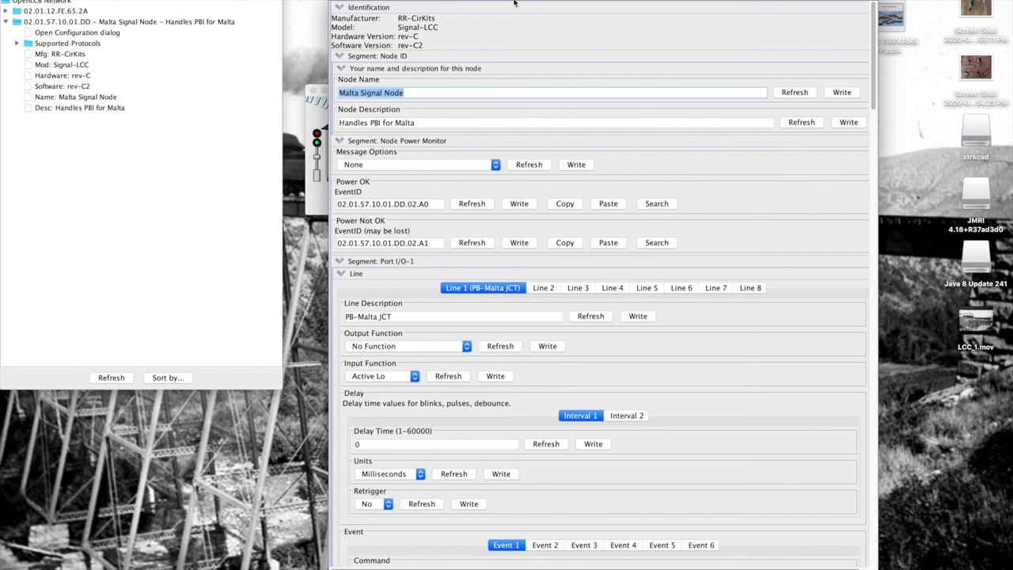
- Close the Malta Signal Node configuration window and the OpenLCB network tree window
drag(515, 1, 507, 0)
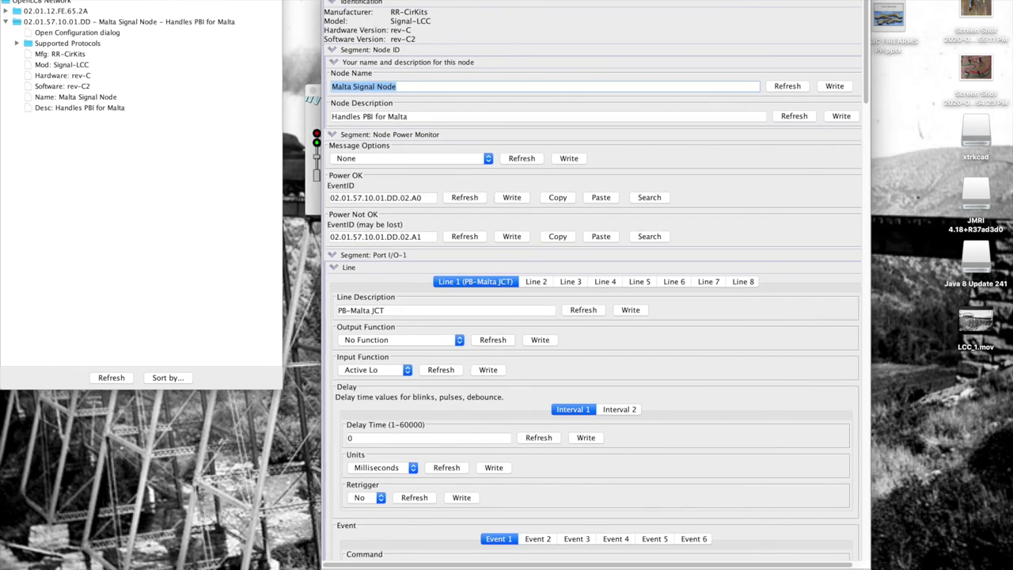
key(super+w)
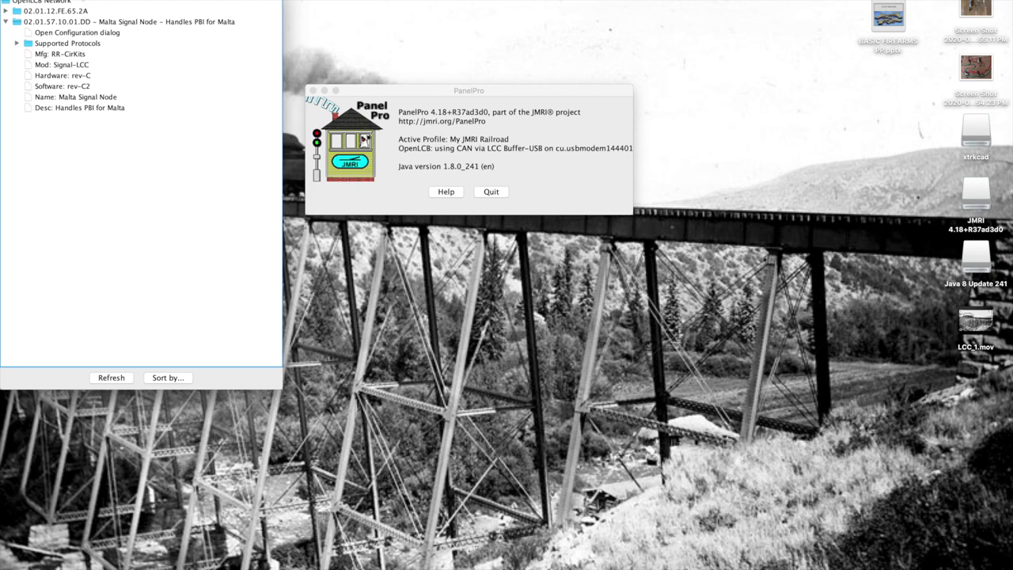
key(super+w)
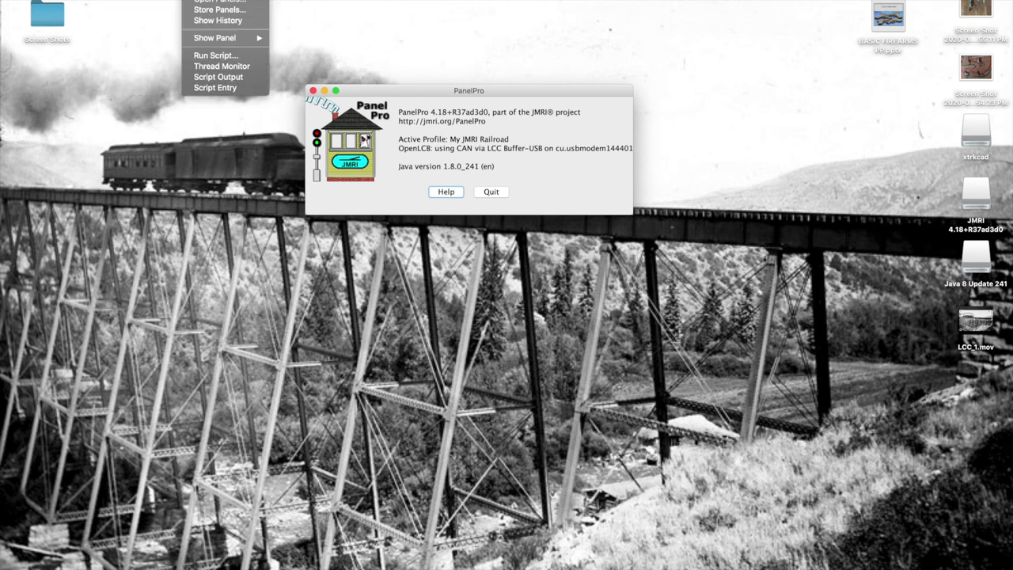
- Open a Layout Editor panel and zoom its drawing area in to x1.61
mouse_move(226, 38)
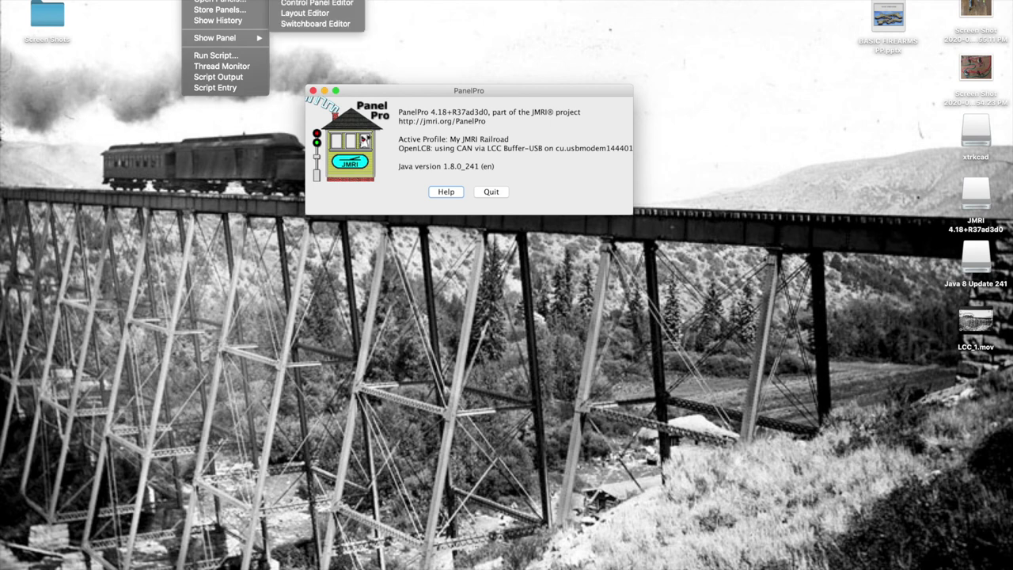
click(318, 14)
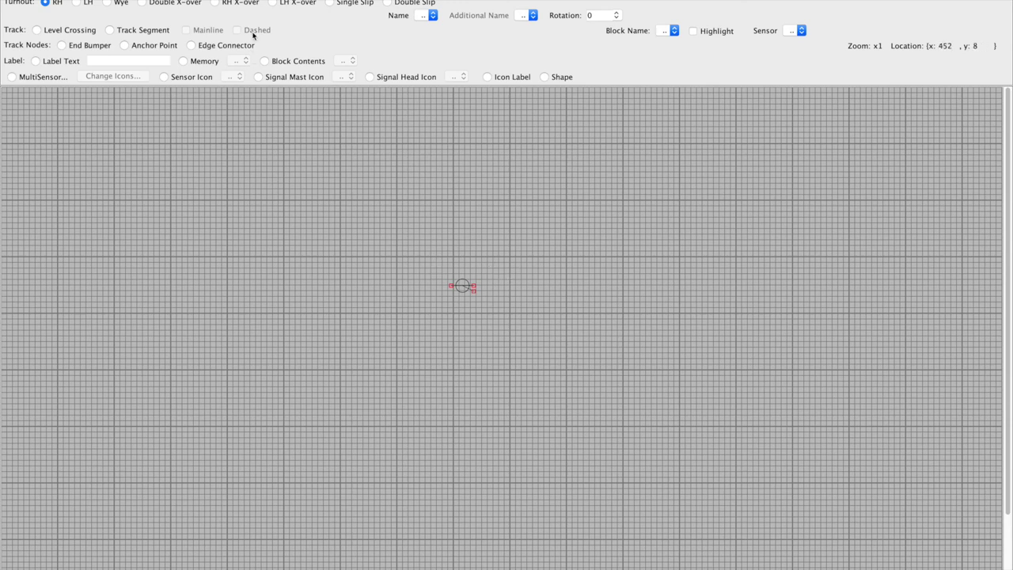
click(190, 0)
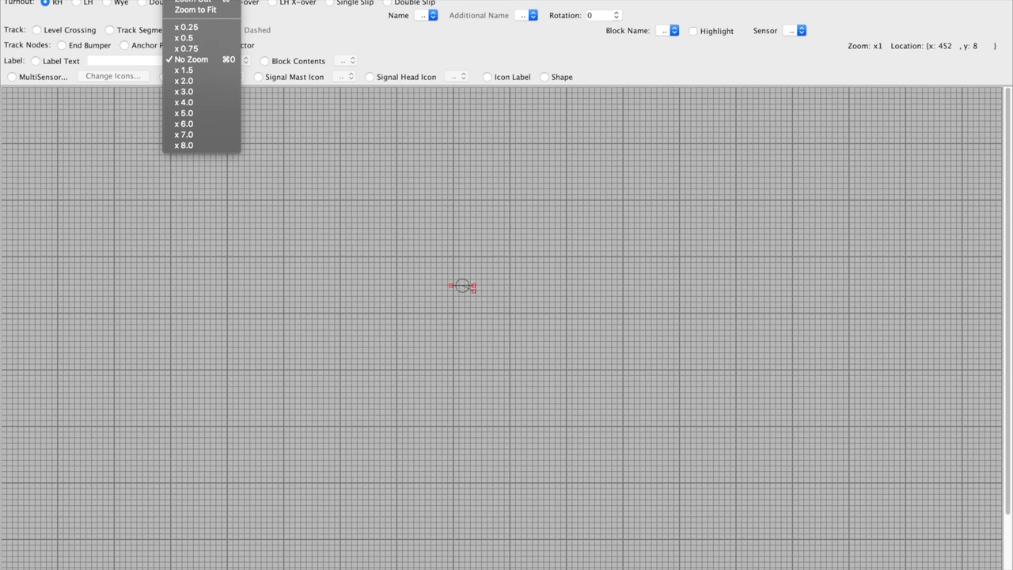
key(super+equal)
key(super+equal)
key(super+equal)
key(super+equal)
key(super+equal)
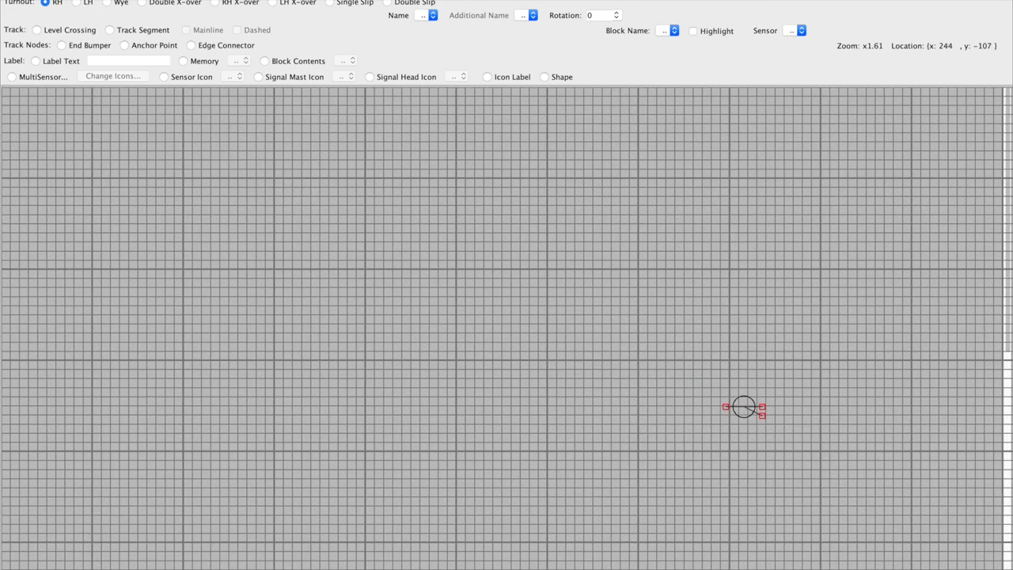
key(super+equal)
key(super+minus)
key(super+minus)
key(super+minus)
key(super+equal)
key(super+equal)
- Move the right-hand turnout to the upper-left corner of the grid and back out toward the middle of the panel
drag(495, 251, 800, 479)
scroll(805, 485, down, 5)
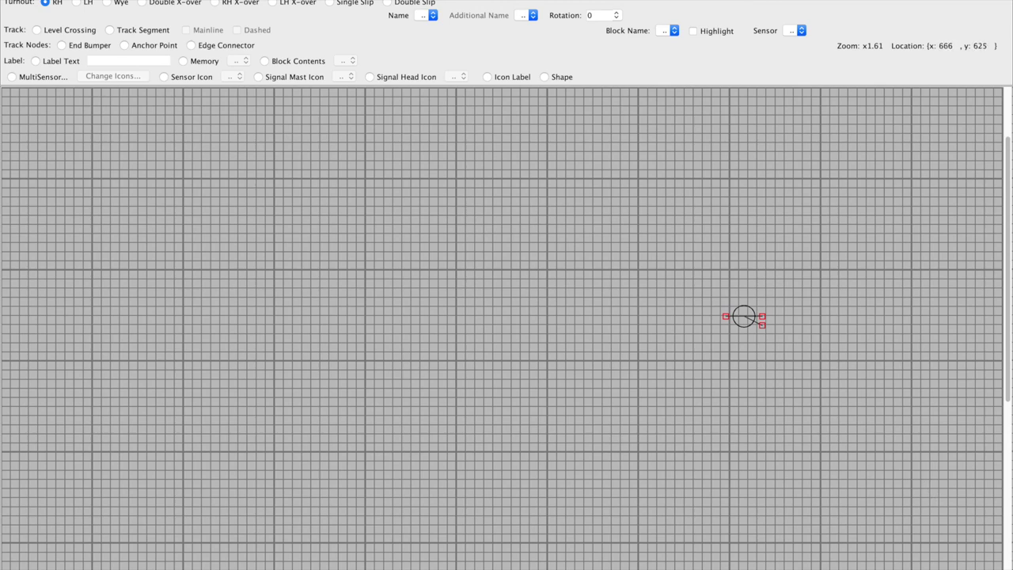
scroll(714, 493, right, 5)
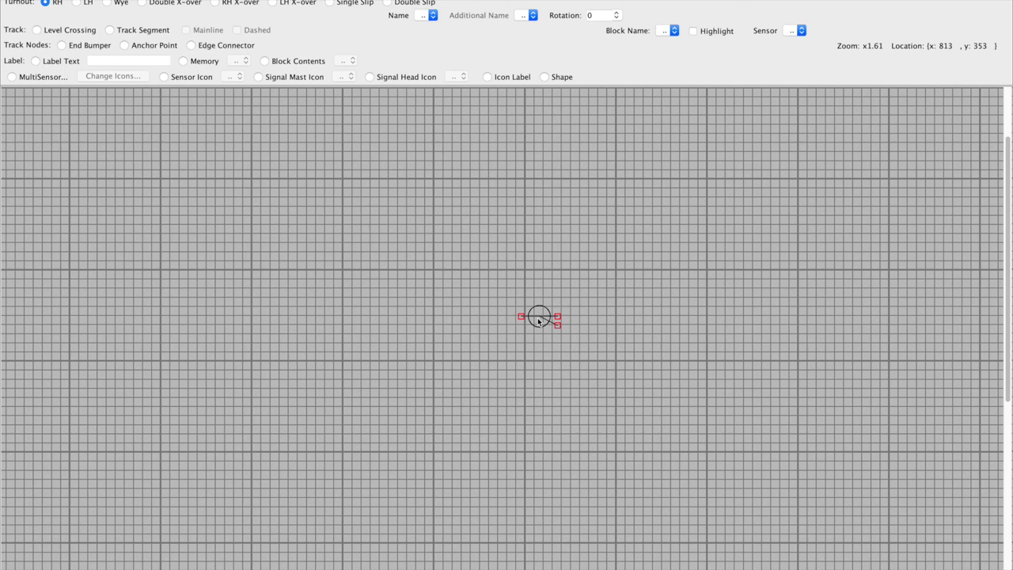
drag(538, 321, 76, 144)
drag(285, 237, 56, 125)
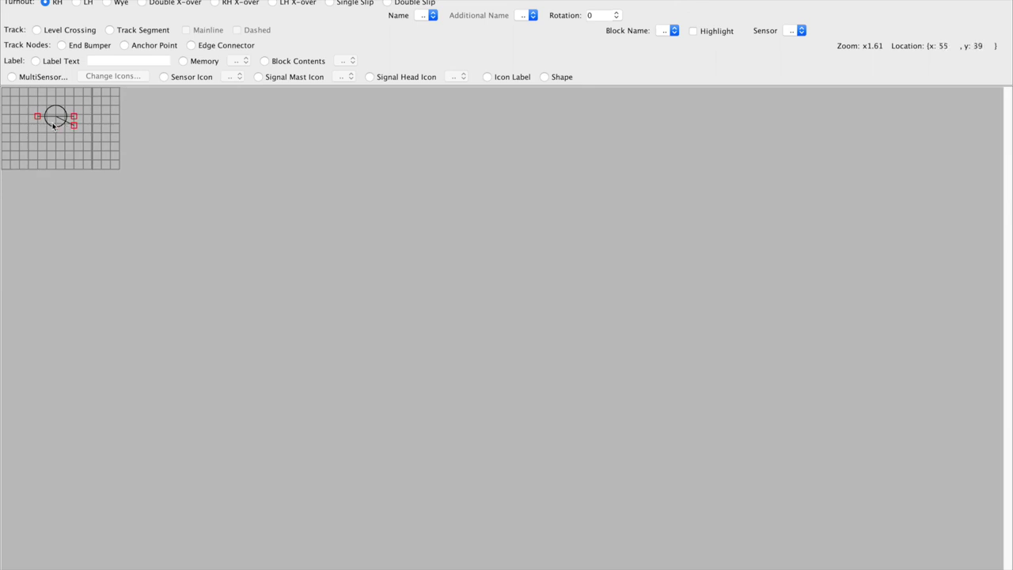
drag(55, 122, 477, 321)
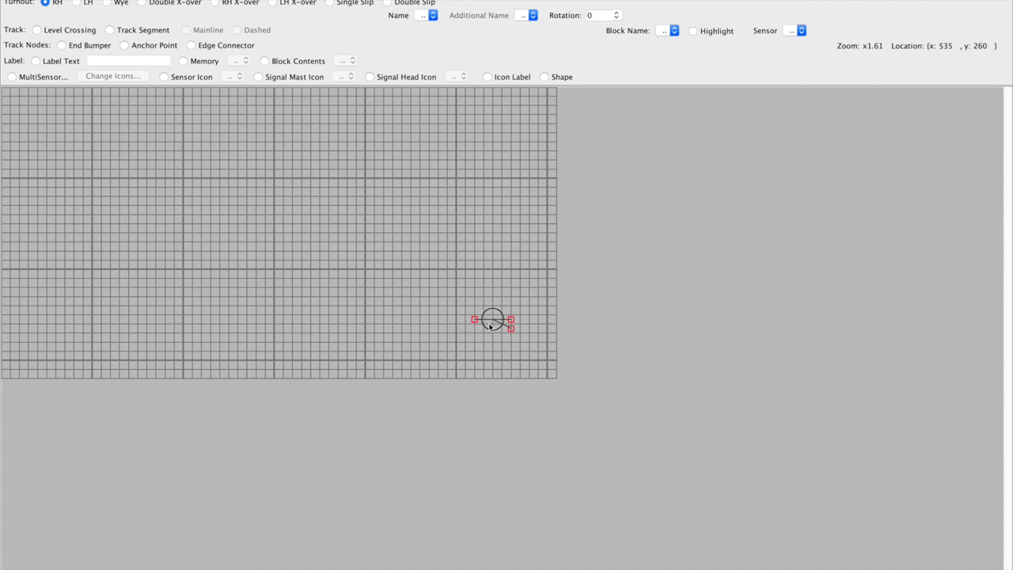
- Rotate the right-hand turnout 45 degrees clockwise
right_click(491, 327)
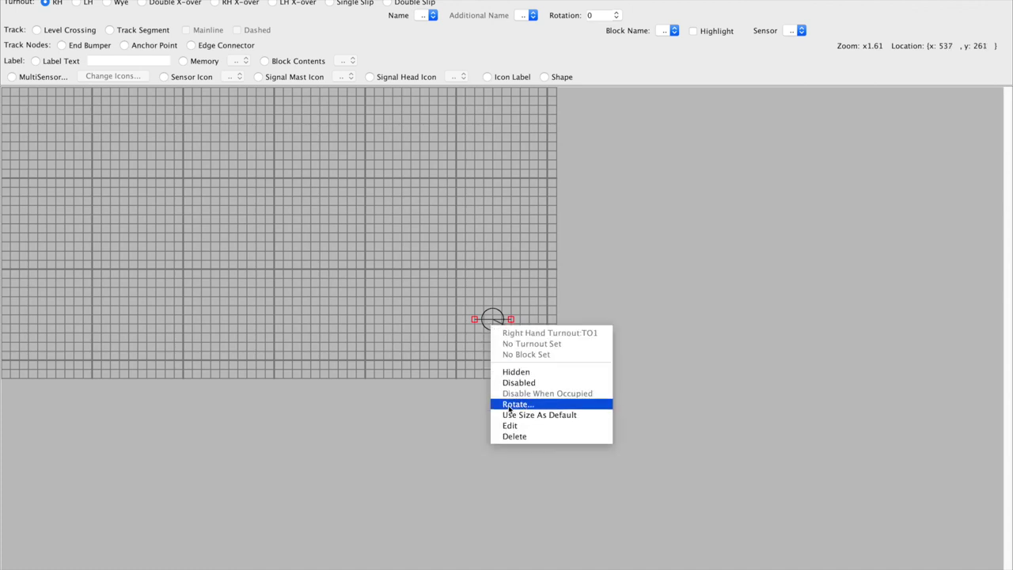
click(488, 322)
right_click(490, 324)
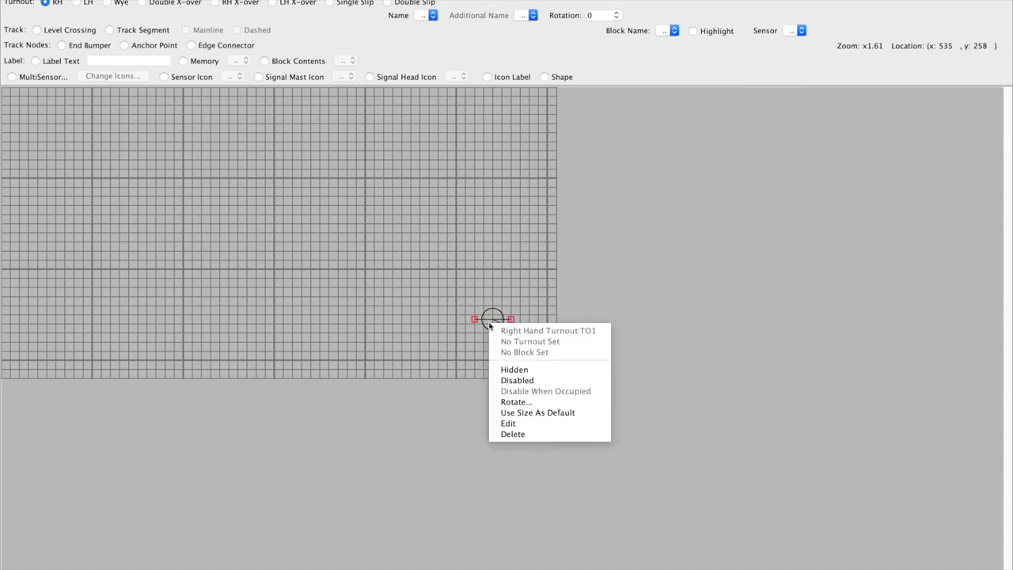
click(514, 402)
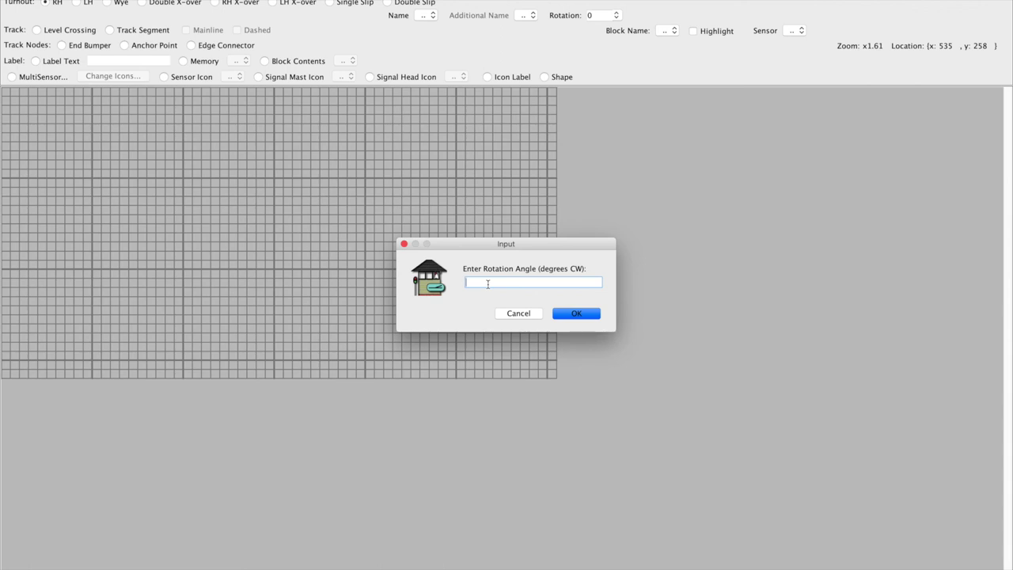
text(45)
key(Return)
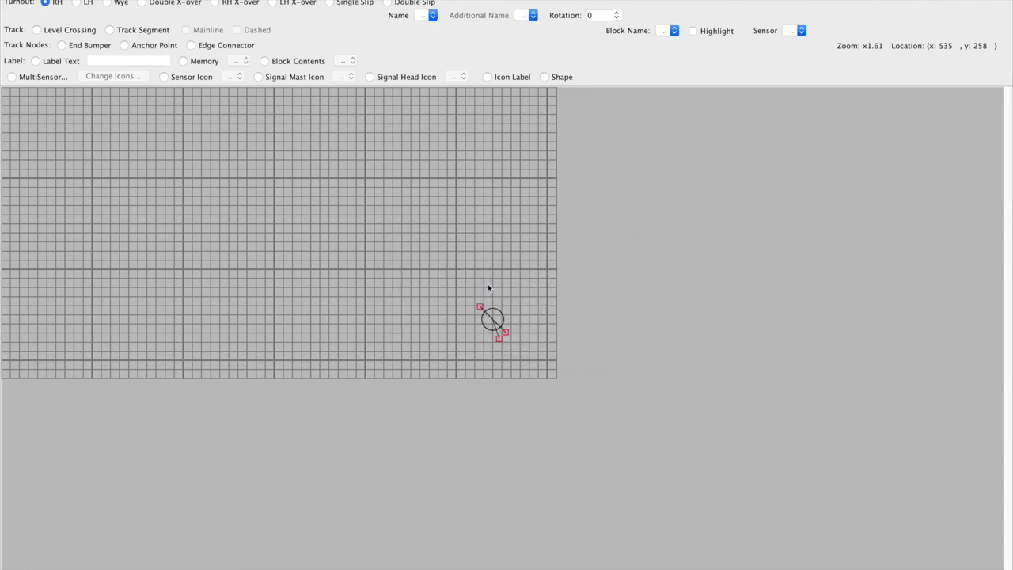
- Rotate the right-hand turnout back by -45 degrees
right_click(492, 318)
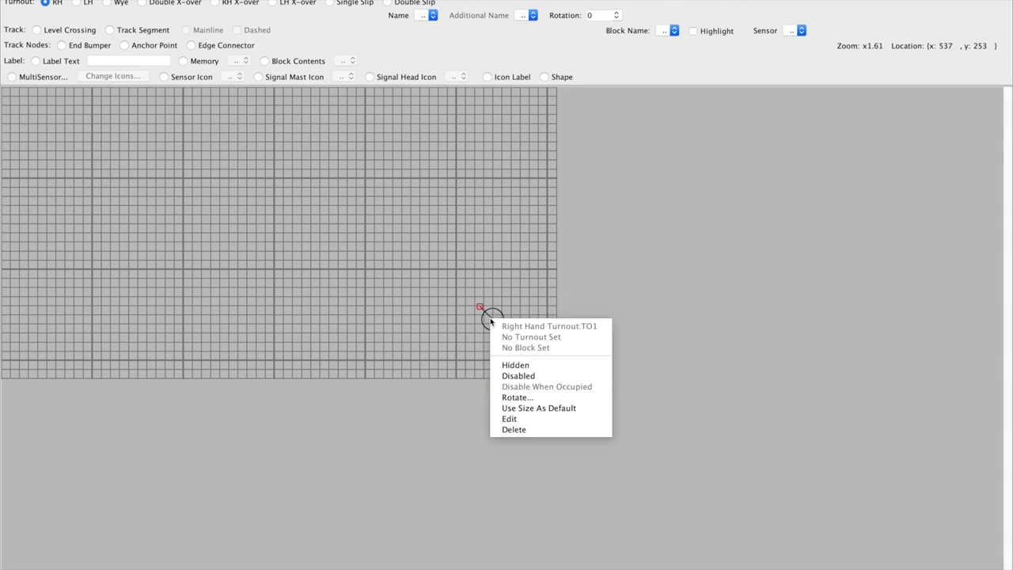
click(517, 396)
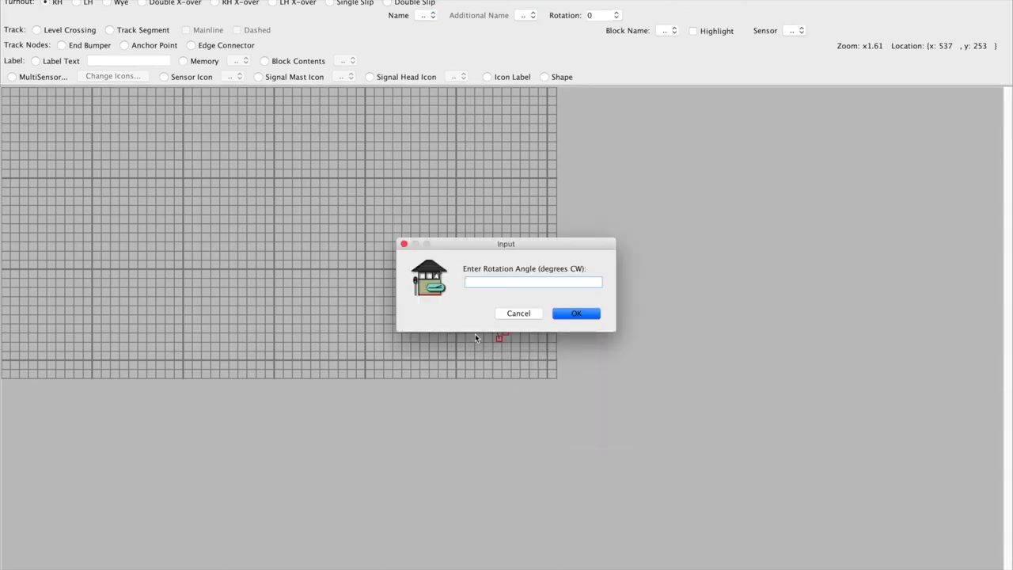
text(-45)
key(Return)
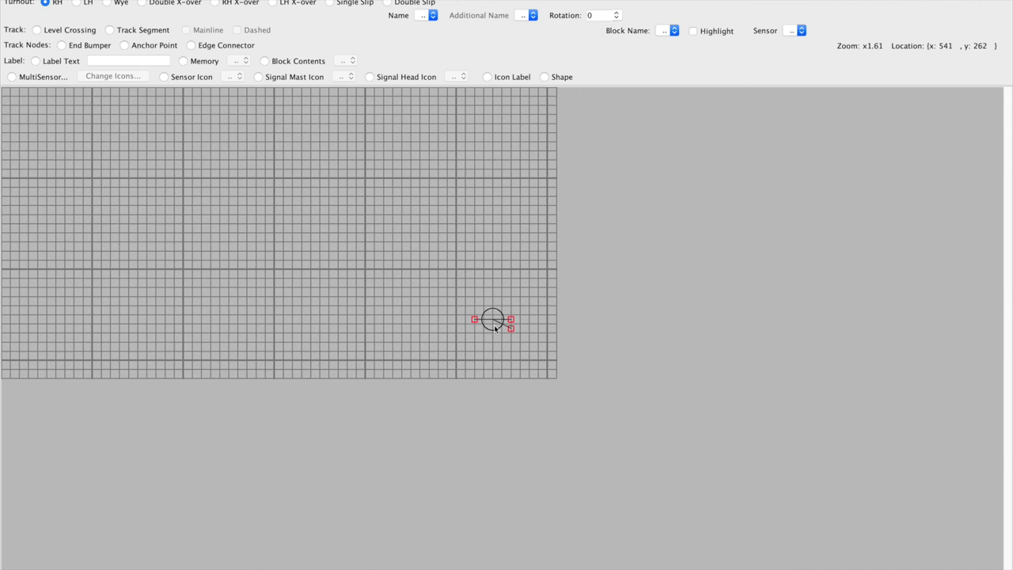
- Rotate the right-hand turnout 180 degrees and move it up and to the left on the grid
right_click(495, 327)
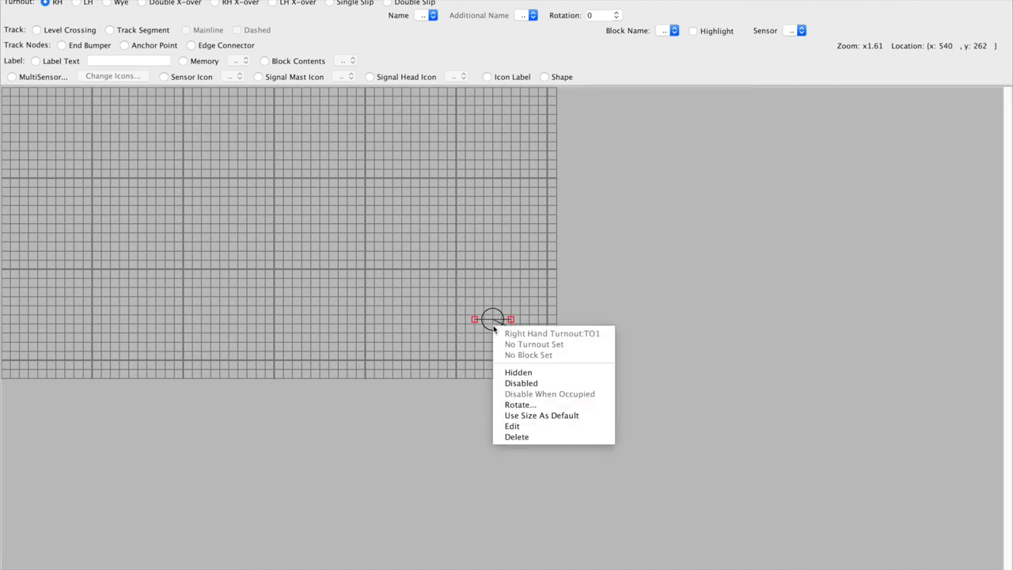
click(519, 405)
text(18)
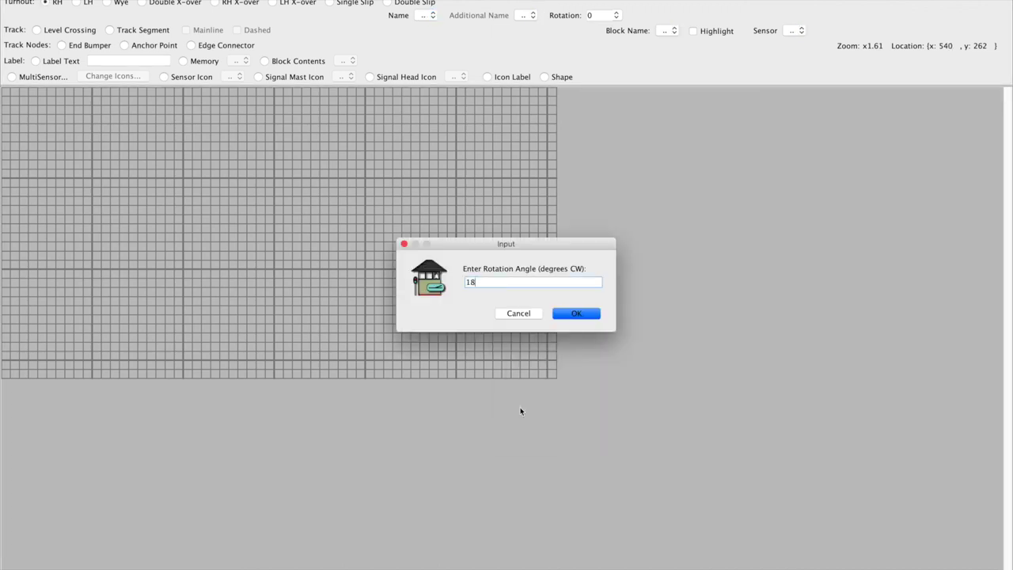
text(0)
click(575, 313)
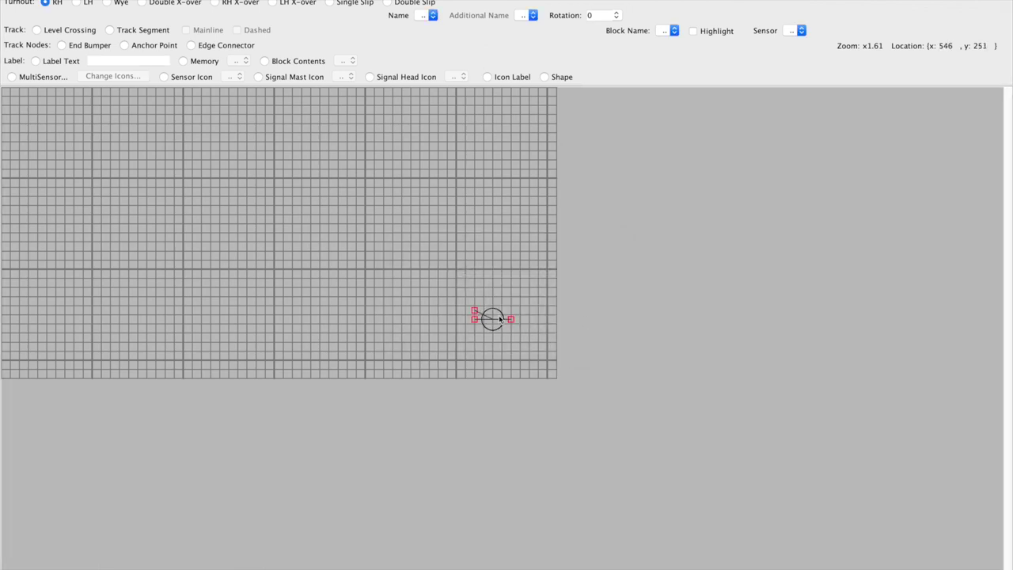
drag(494, 322, 348, 271)
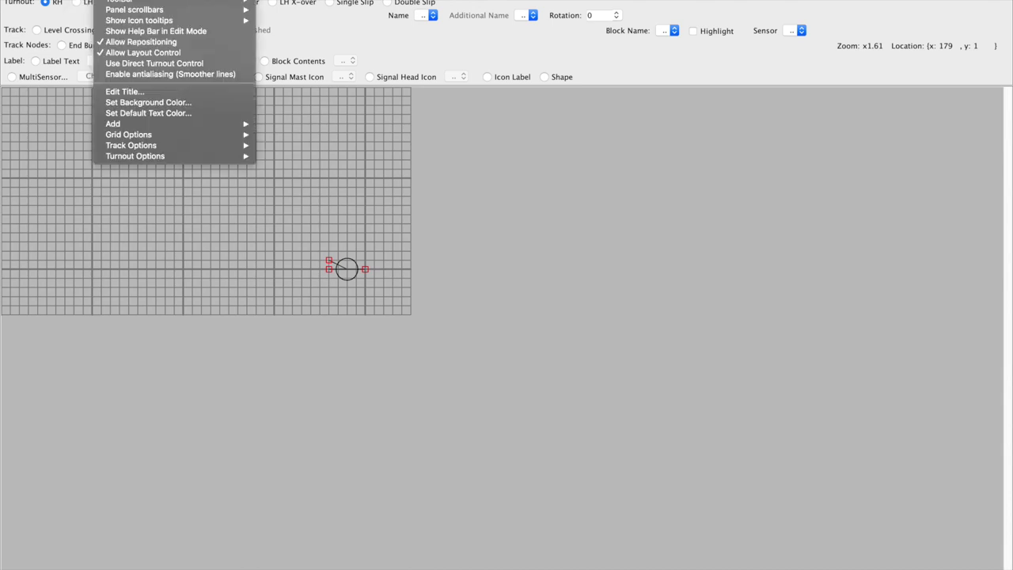
- Turn on Snap to Grid when Moving in the layout panel's grid options
key(Escape)
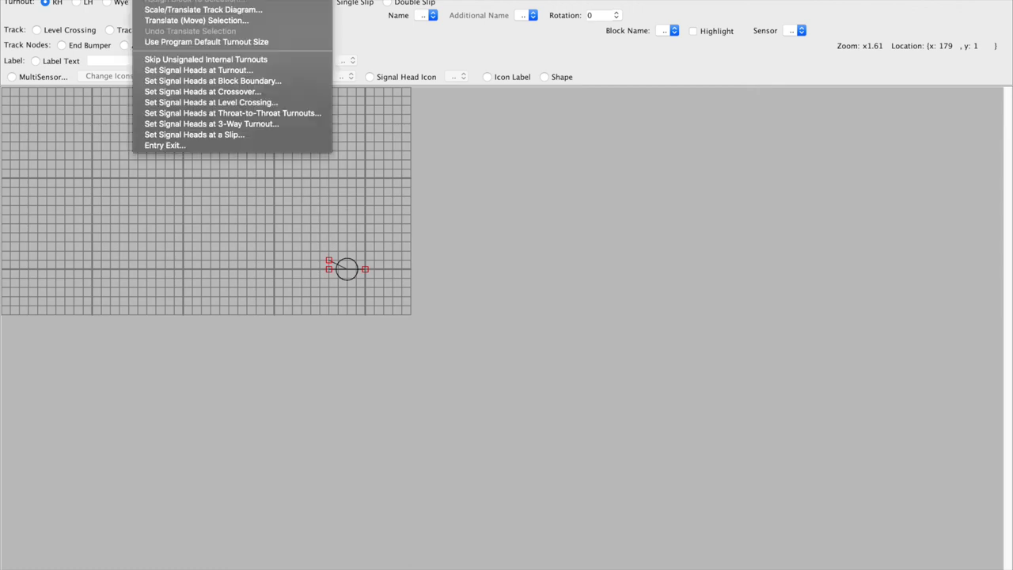
key(Left)
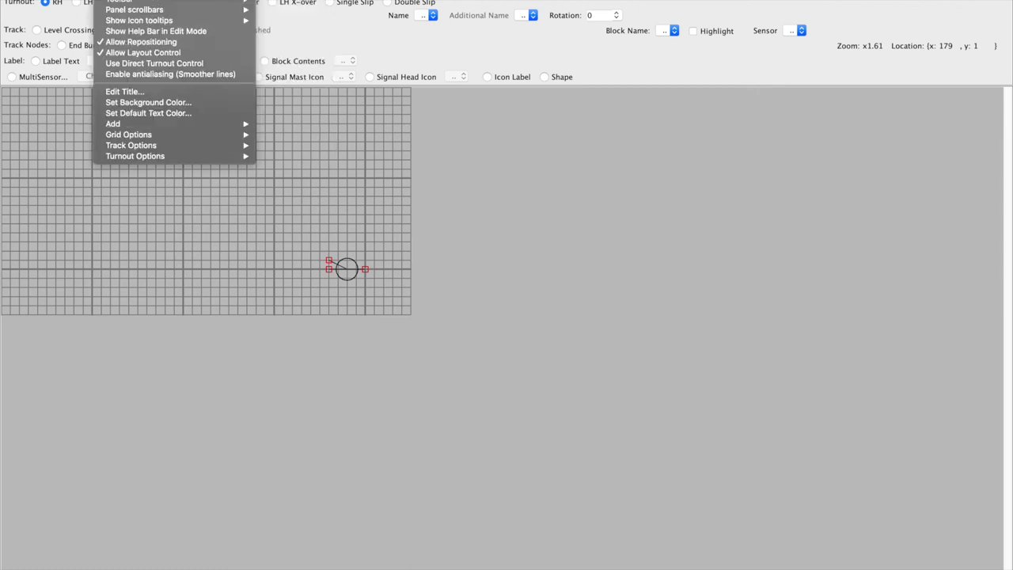
mouse_move(150, 134)
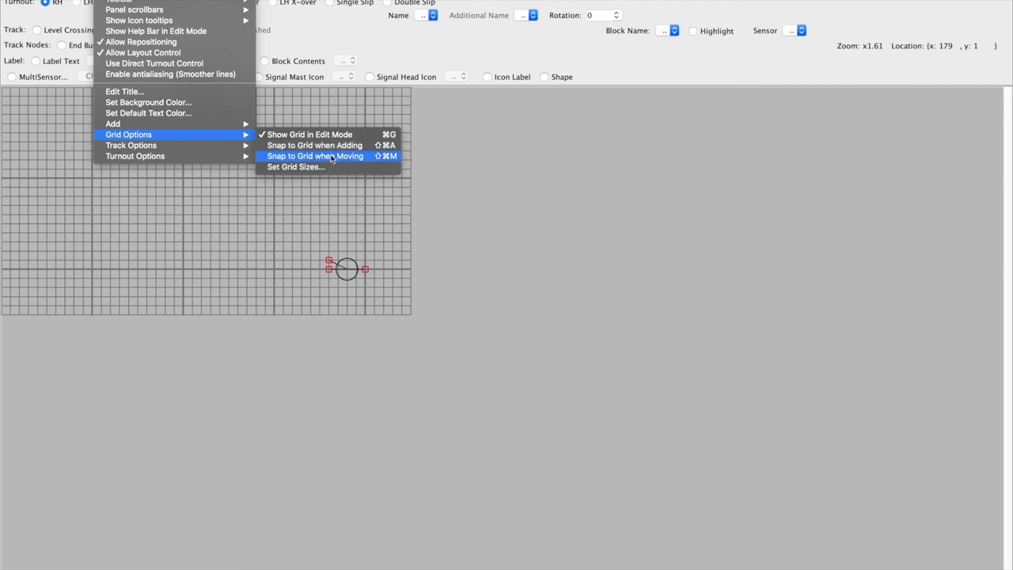
click(299, 160)
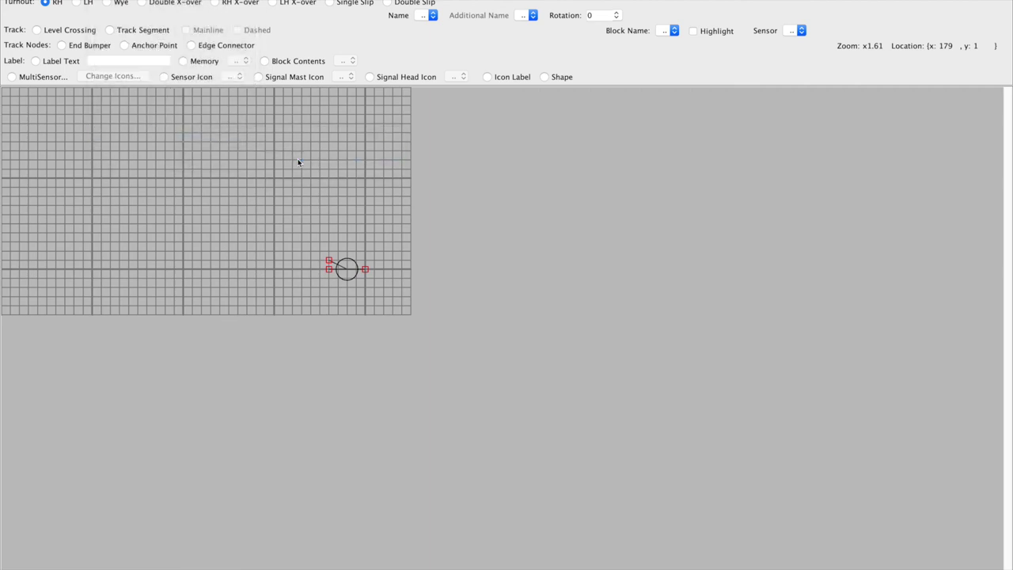
- Move the right-hand turnout down and to the right across the grid, and bring it back up and left onto a major grid line
drag(347, 276, 472, 315)
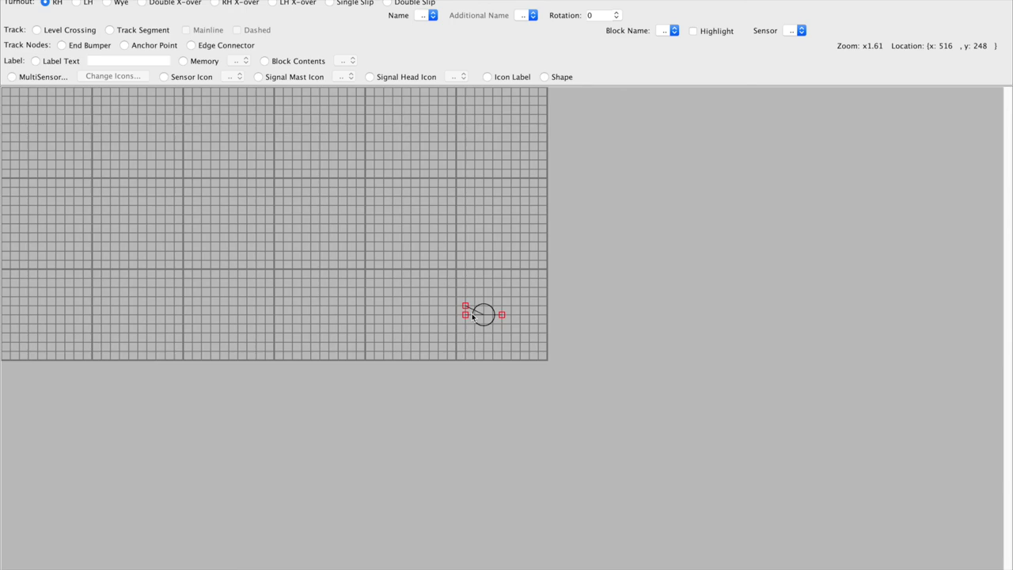
scroll(473, 316, up, 4)
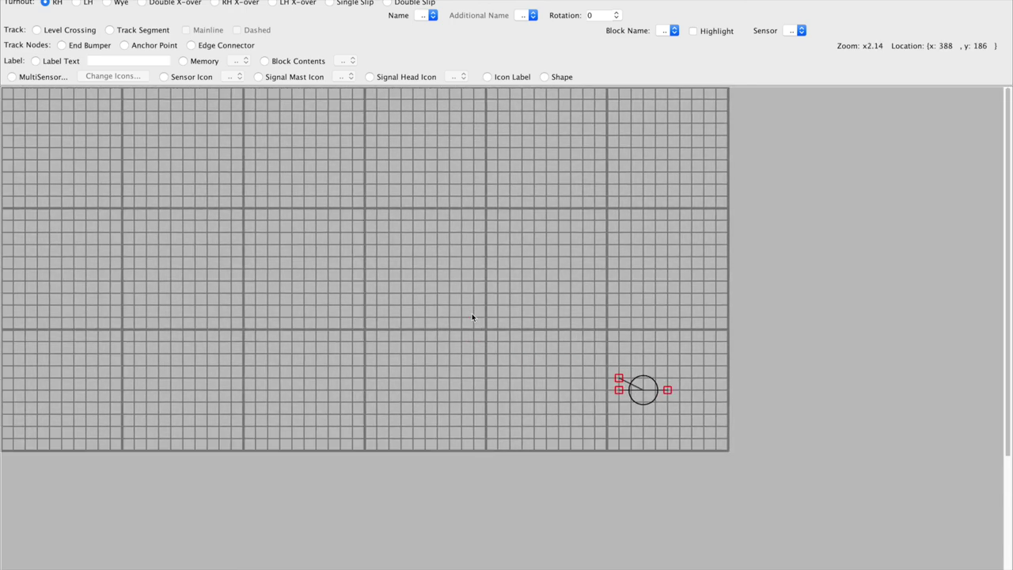
scroll(472, 317, up, 2)
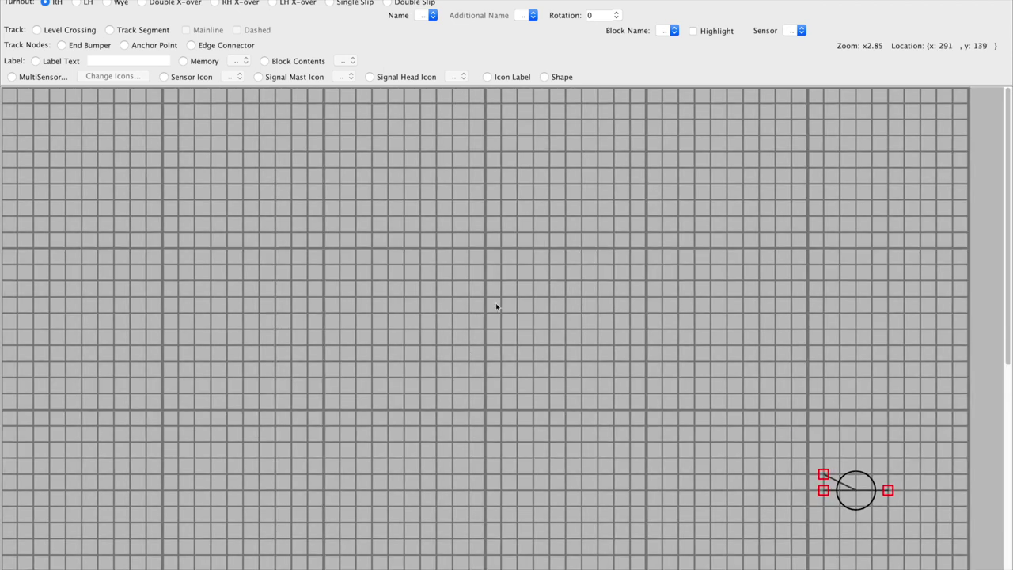
drag(849, 501, 444, 410)
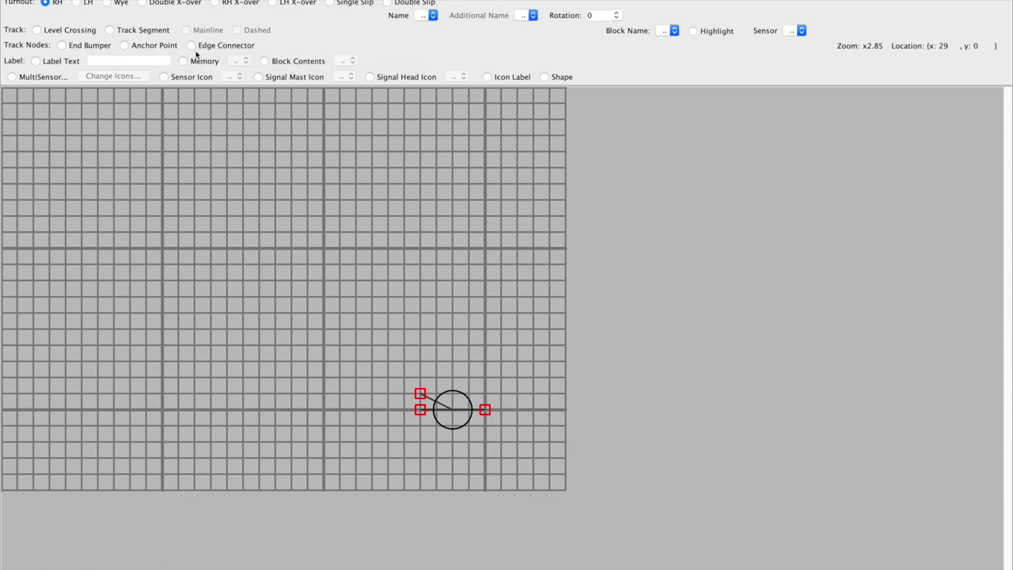
- Place three anchor points: one level with the turnout far to its left, one above that, and one far to its right
click(125, 45)
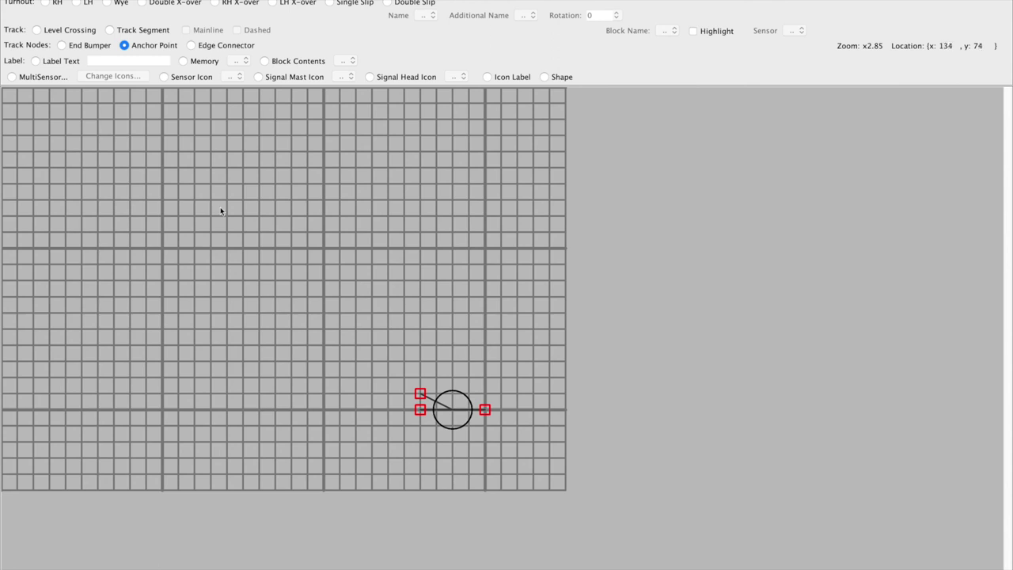
click(250, 252)
drag(249, 251, 160, 412)
click(163, 316)
click(533, 407)
drag(534, 409, 788, 410)
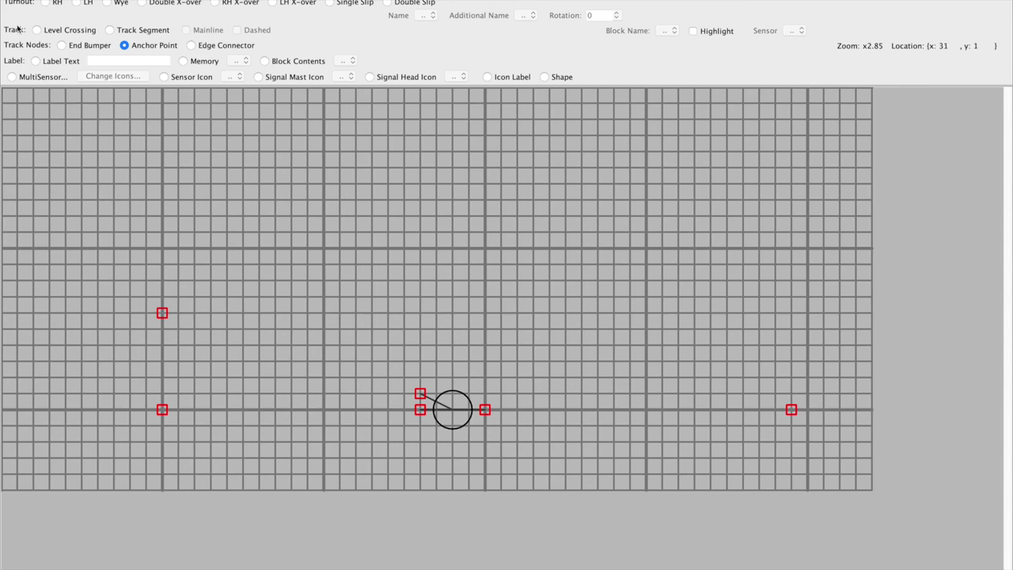
- Connect the upper-left anchor to the turnout's diverging end, and the lower-left and right anchors to its straight ends with track segments
click(111, 30)
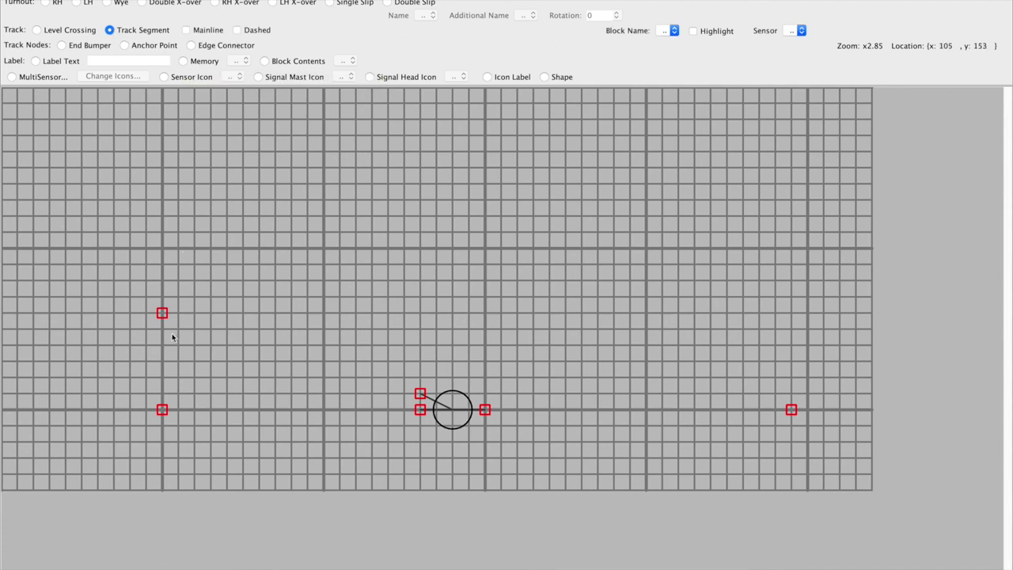
drag(162, 313, 421, 394)
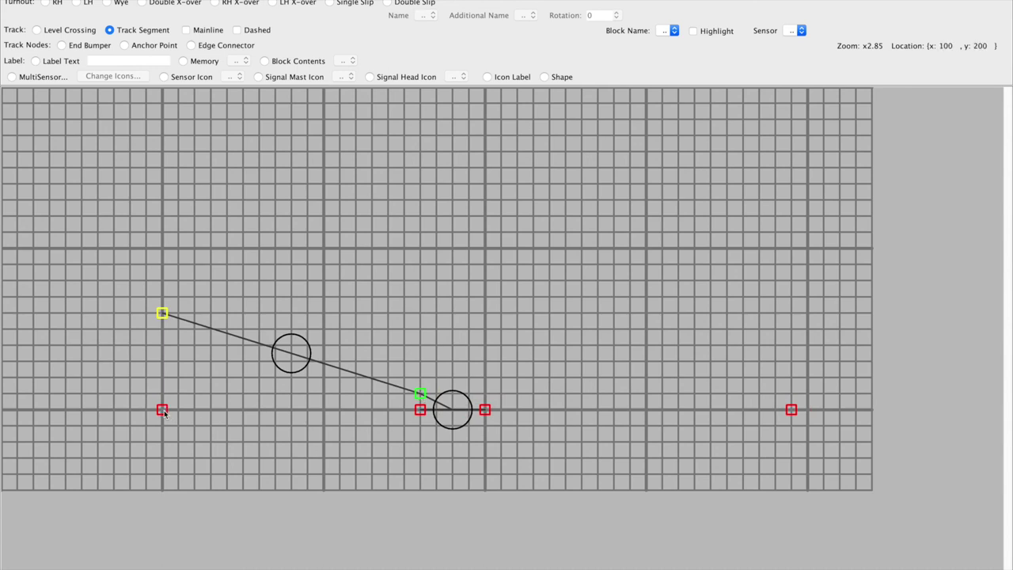
drag(162, 410, 420, 412)
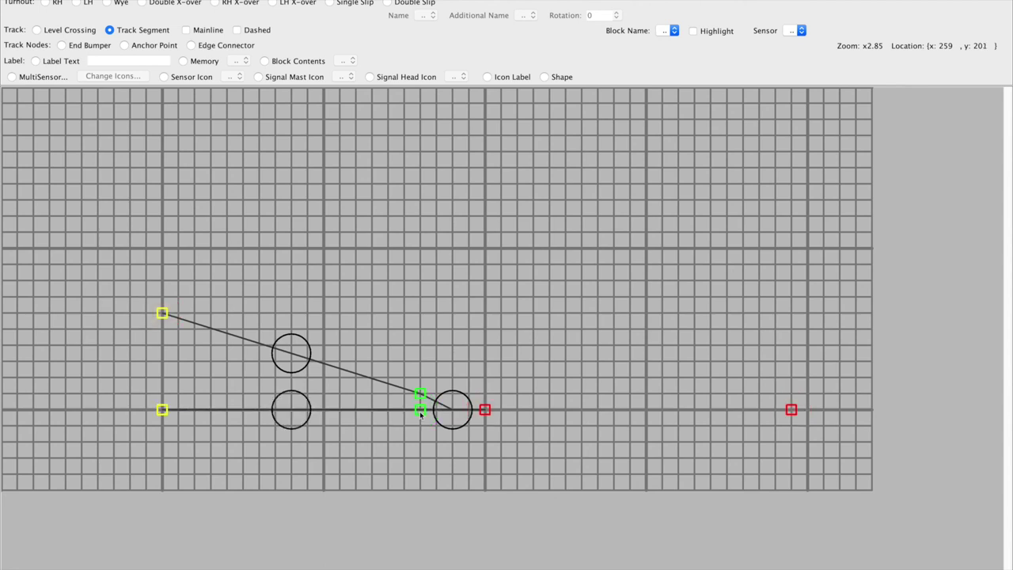
drag(485, 409, 791, 409)
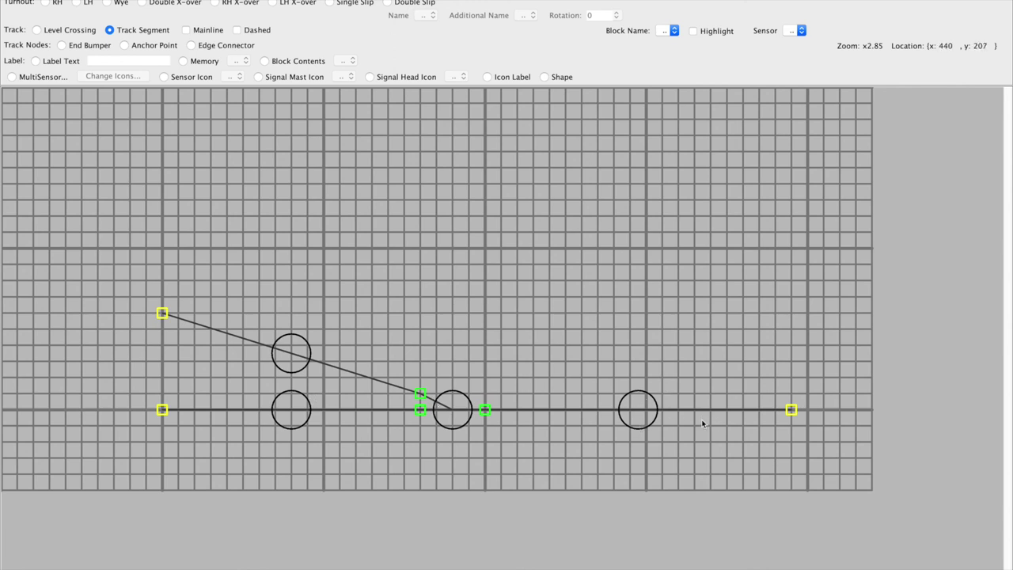
- Review the connections and editing options of the track segment to the right of the turnout
right_click(626, 413)
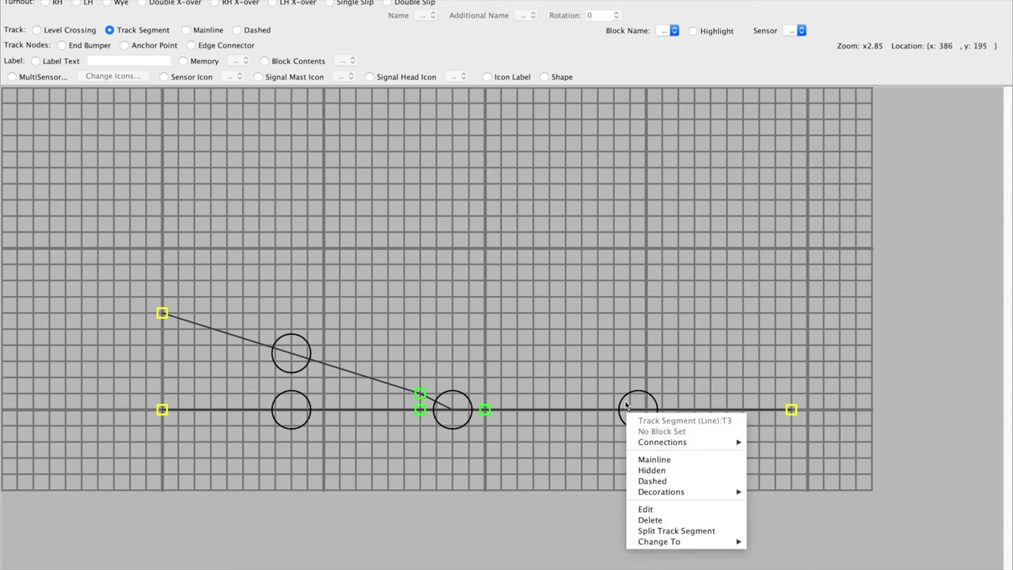
mouse_move(659, 444)
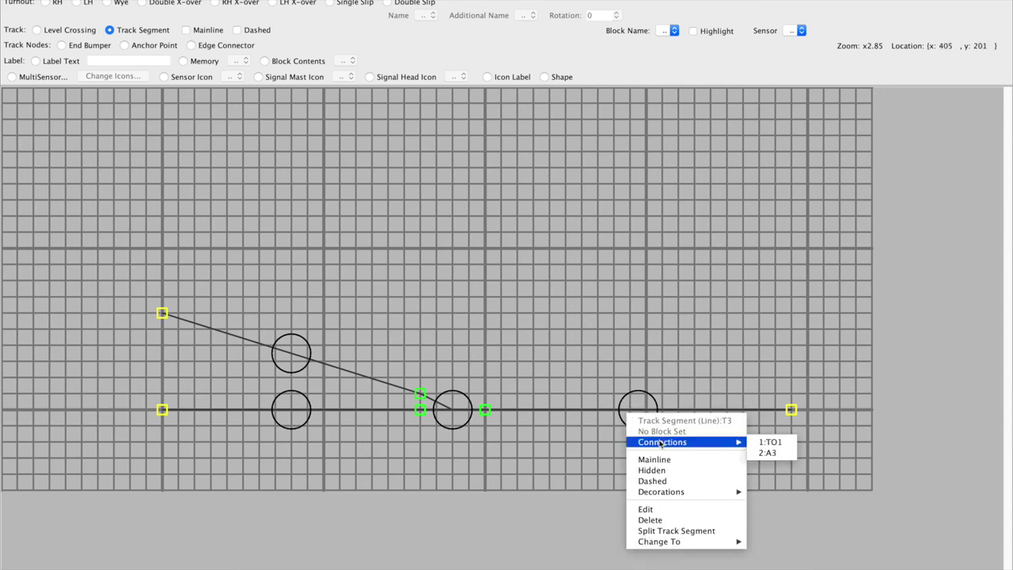
mouse_move(645, 544)
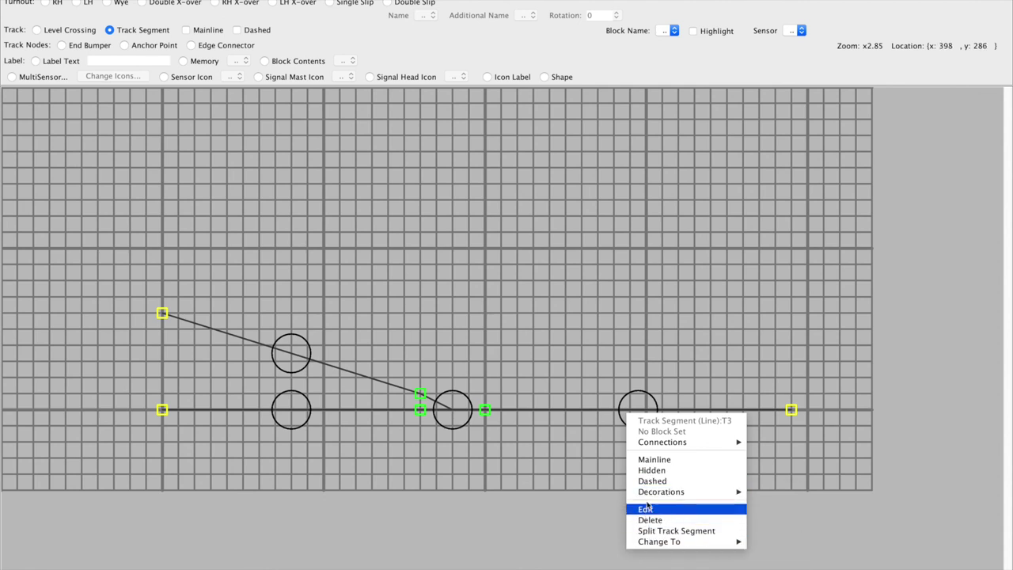
click(545, 420)
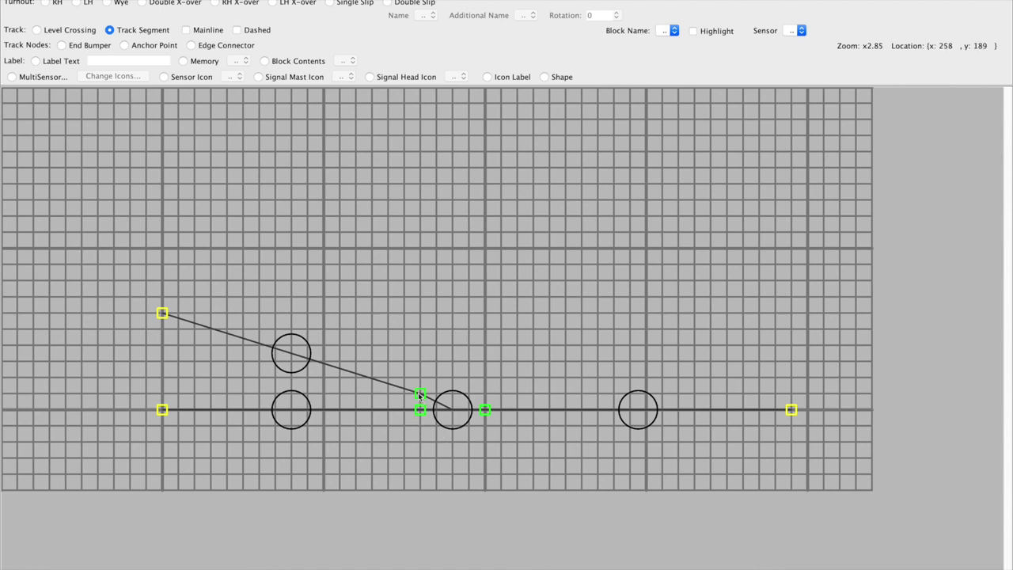
- Lengthen the turnout by moving its diverging end four grid squares left and one up, and its straight end four squares left
drag(421, 398, 352, 373)
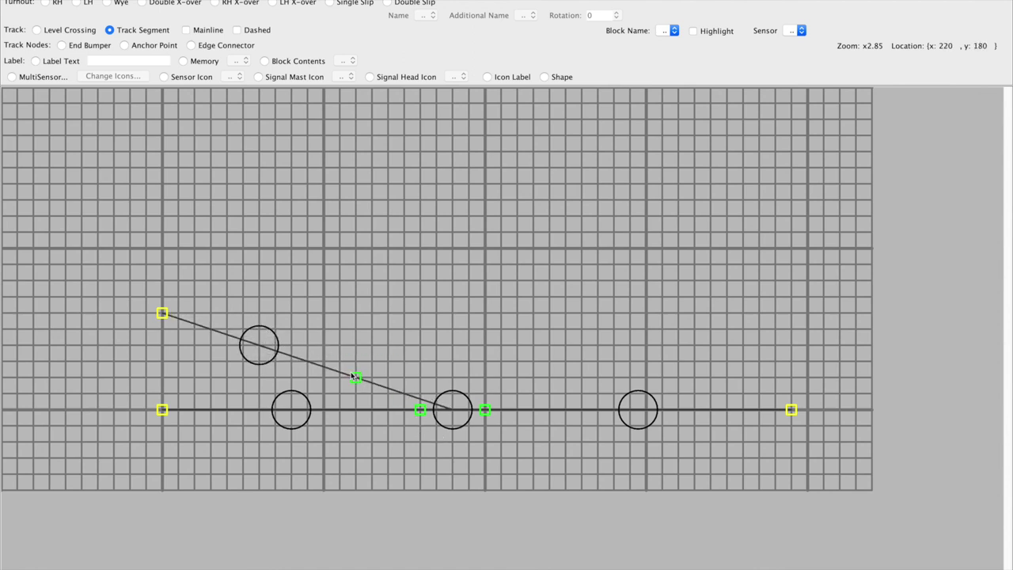
mouse_move(355, 375)
mouse_down()
mouse_move(371, 378)
mouse_move(356, 377)
mouse_up()
drag(421, 413, 358, 409)
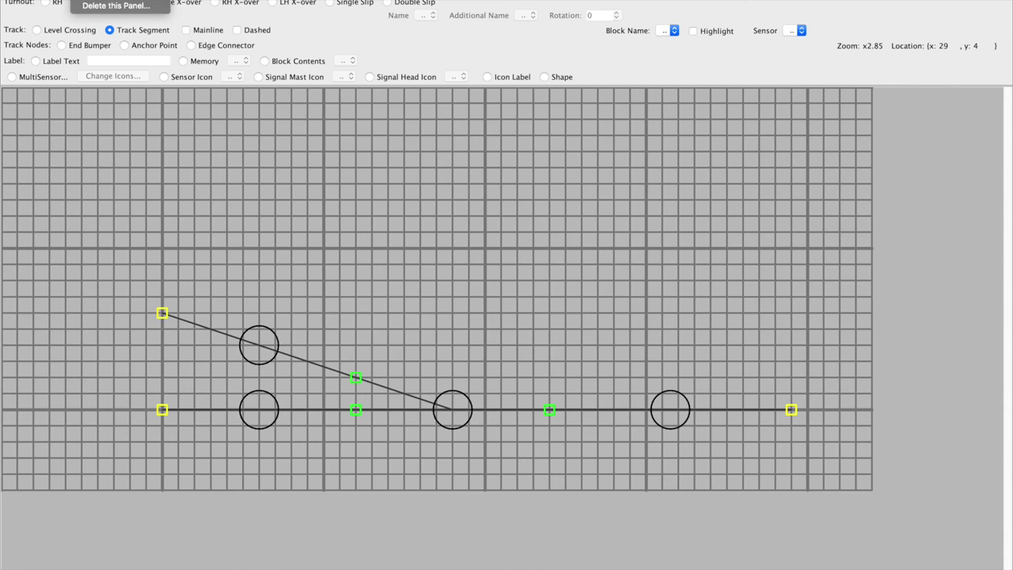
- Store the panel as TEST.xml in the My_JMRI_Railroad.jmri folder, overwriting the existing file
key(super+s)
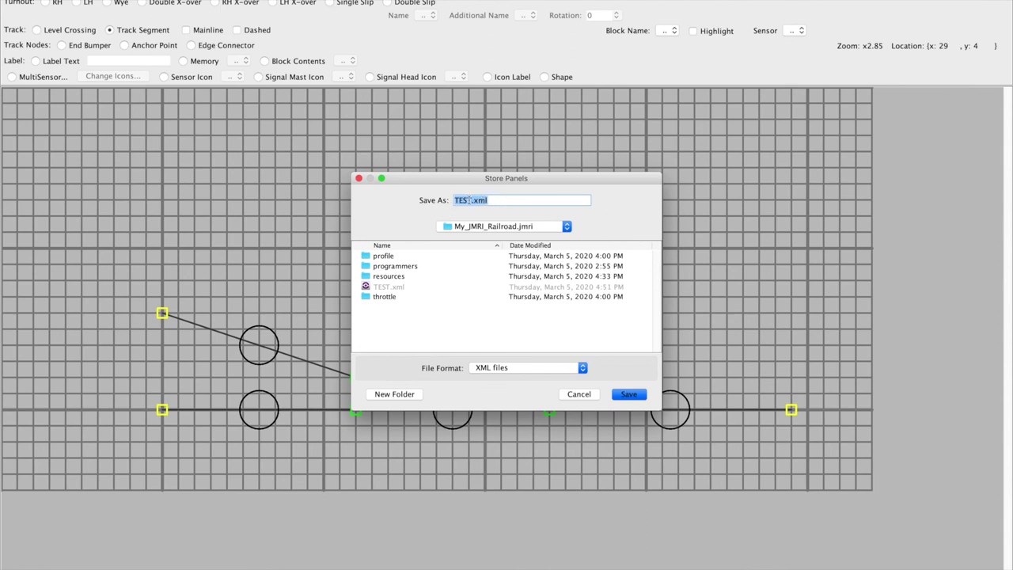
click(631, 397)
click(630, 395)
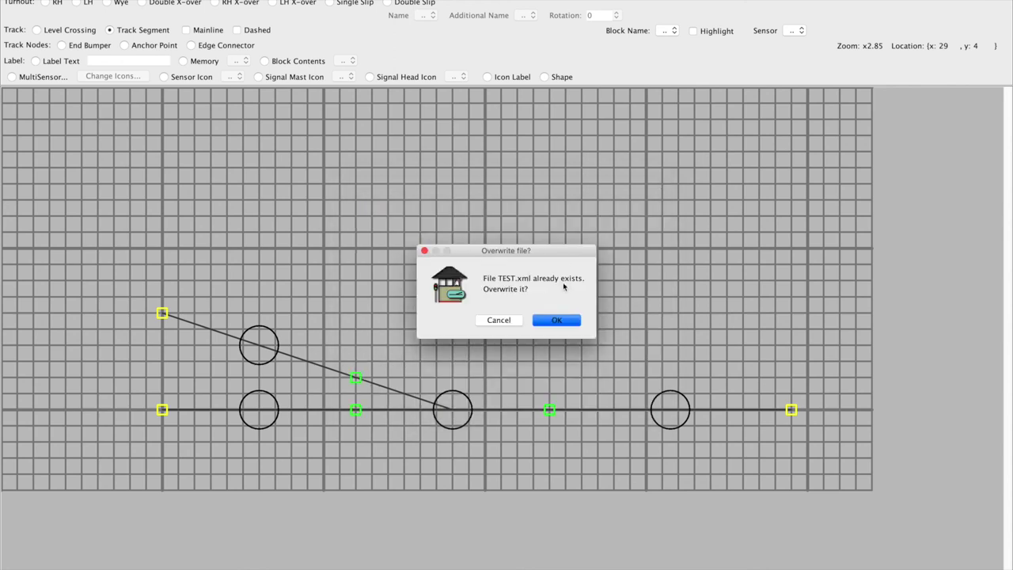
click(565, 322)
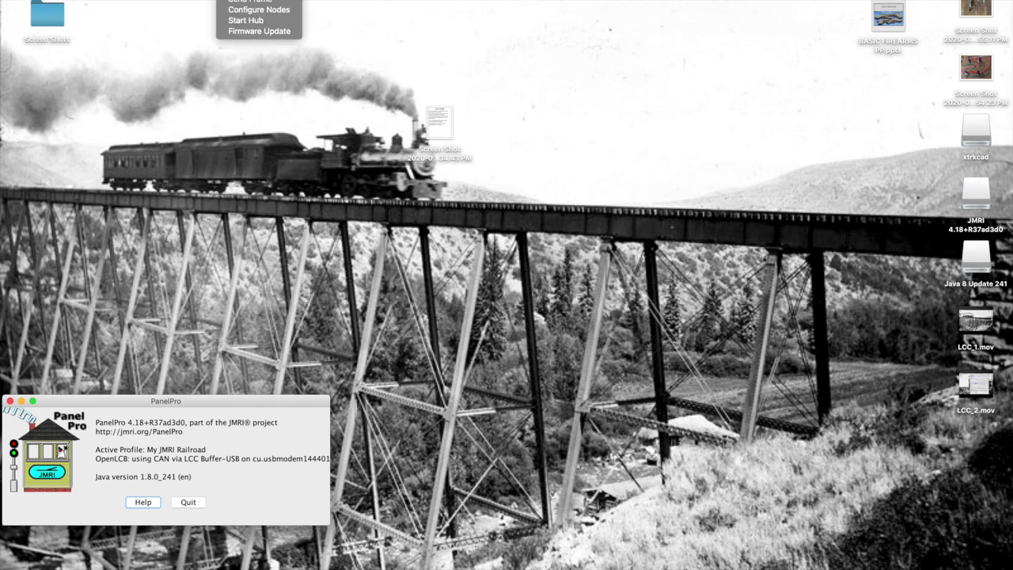
- Show the OpenLCB network's nodes and open the configuration dialog of the Malta Signal Node
click(253, 11)
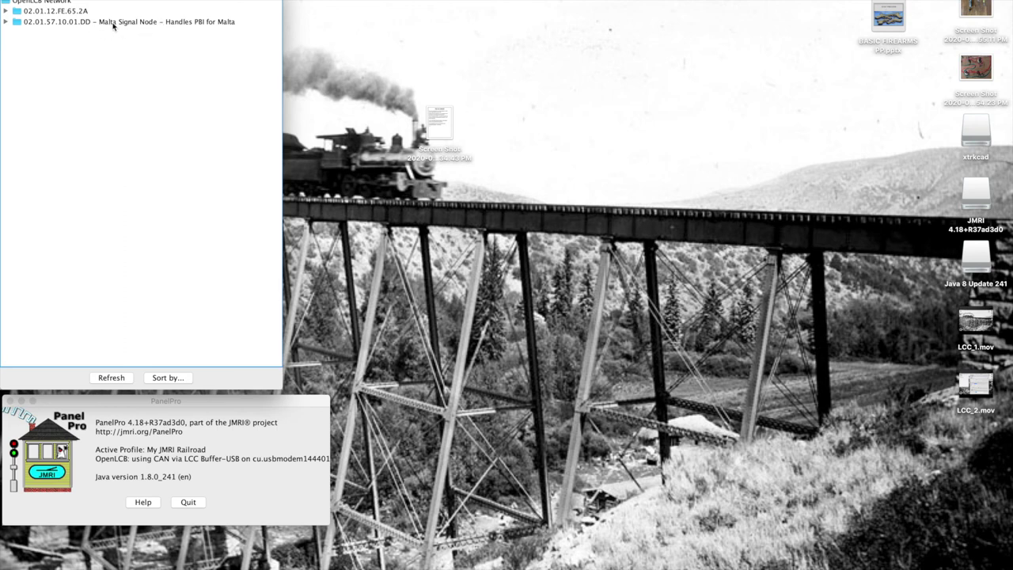
click(5, 22)
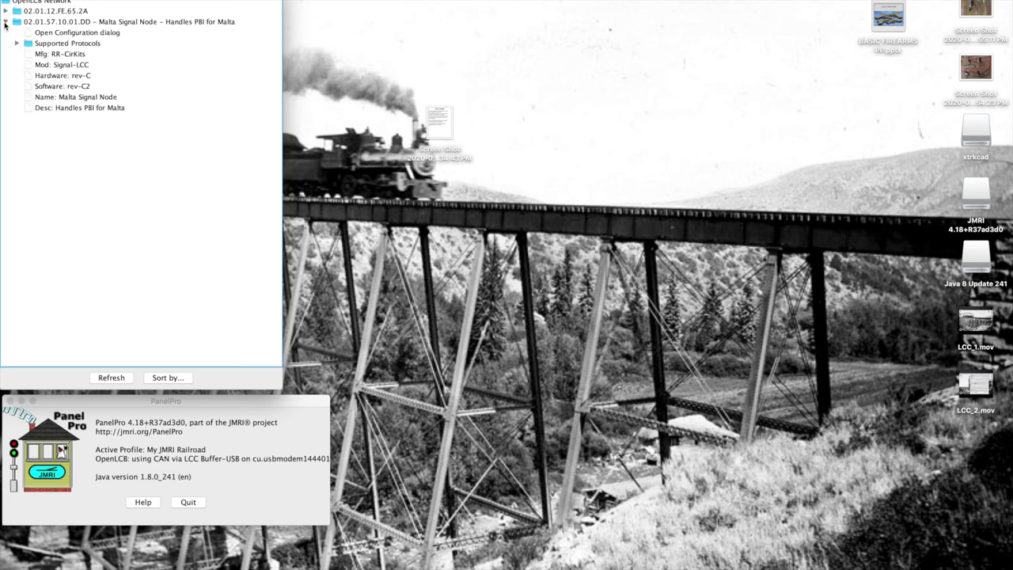
click(56, 35)
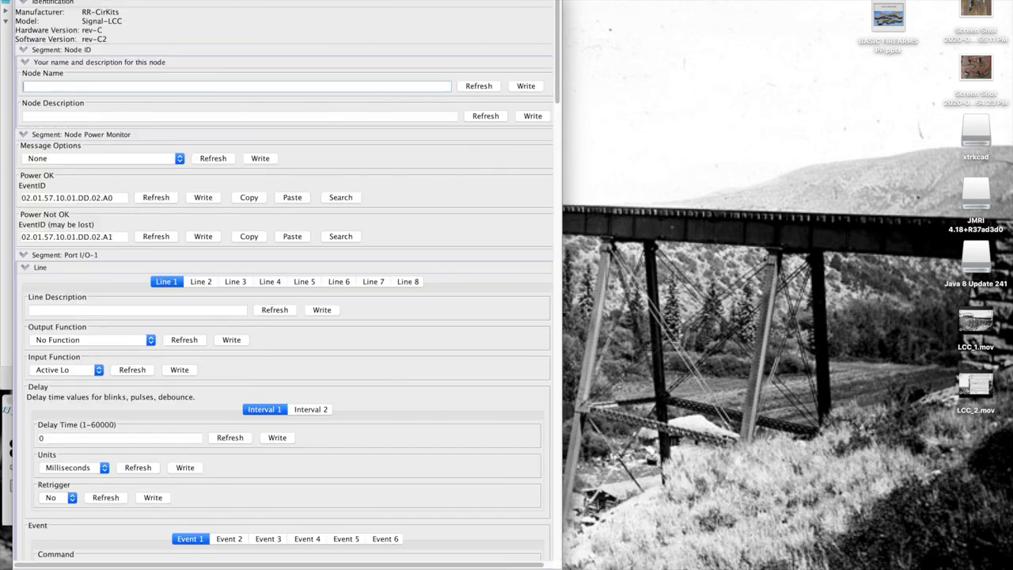
drag(285, 1, 611, 5)
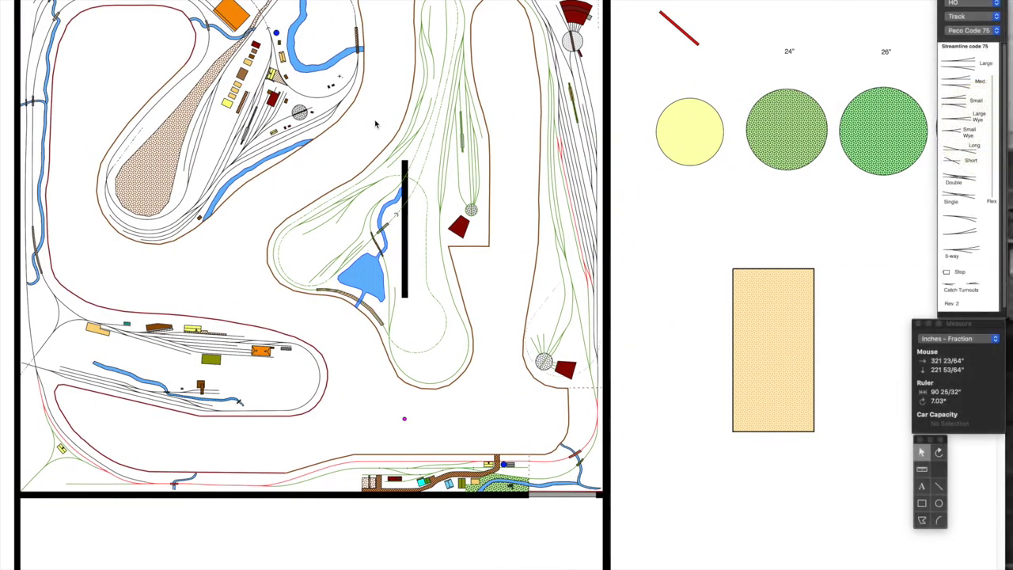
- Examine the railroad's overall track plan, marking out the town section along the plan's lower wall
scroll(381, 125, down, 2)
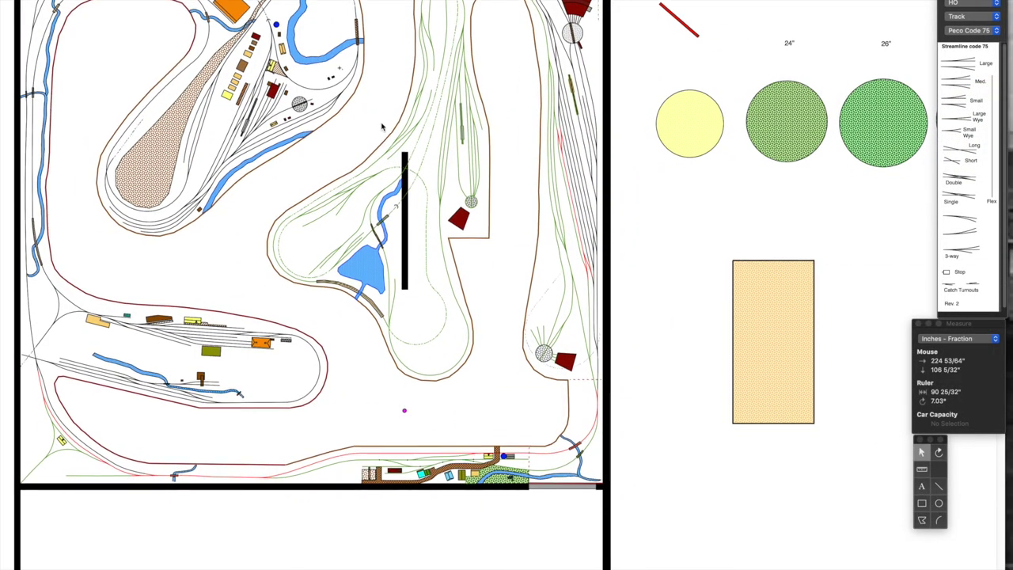
scroll(382, 127, down, 4)
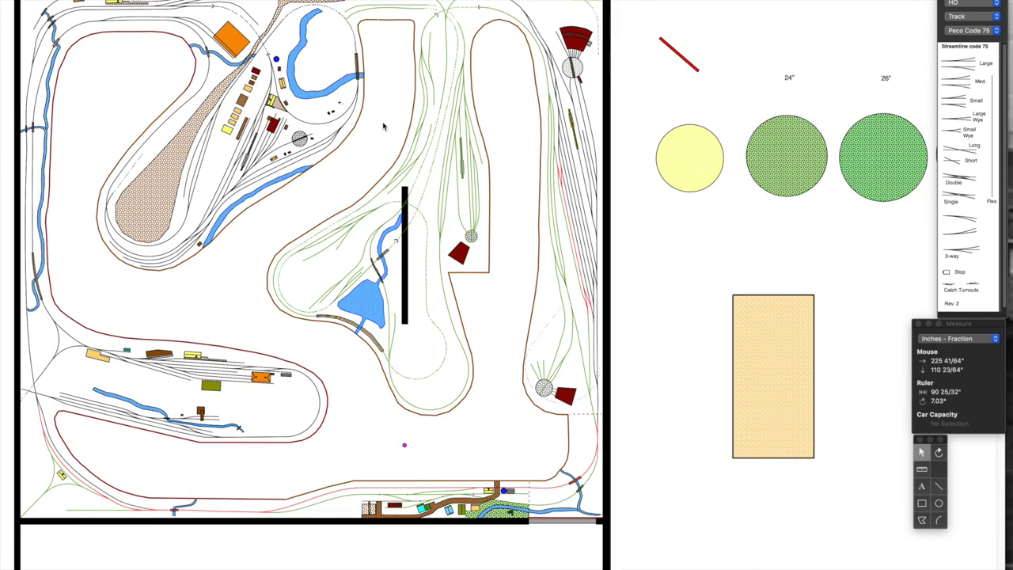
scroll(382, 125, up, 4)
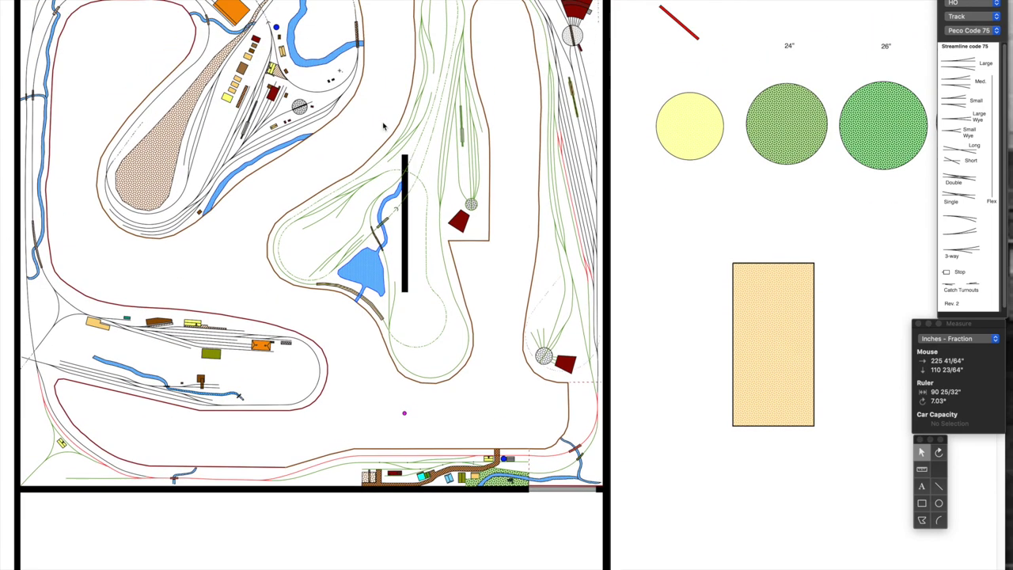
scroll(454, 456, up, 3)
scroll(284, 553, down, 4)
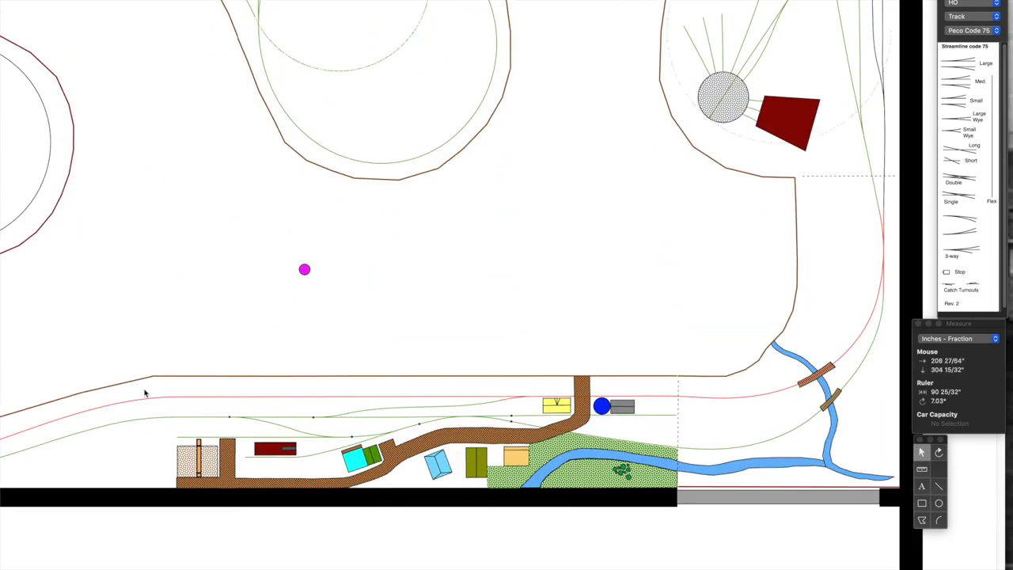
drag(178, 478, 730, 548)
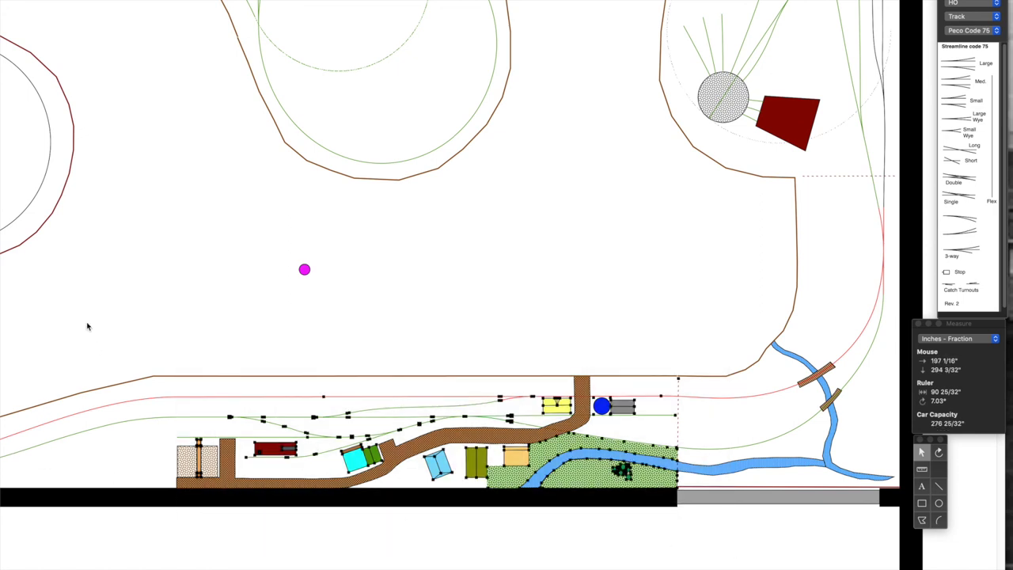
drag(128, 340, 736, 547)
click(403, 301)
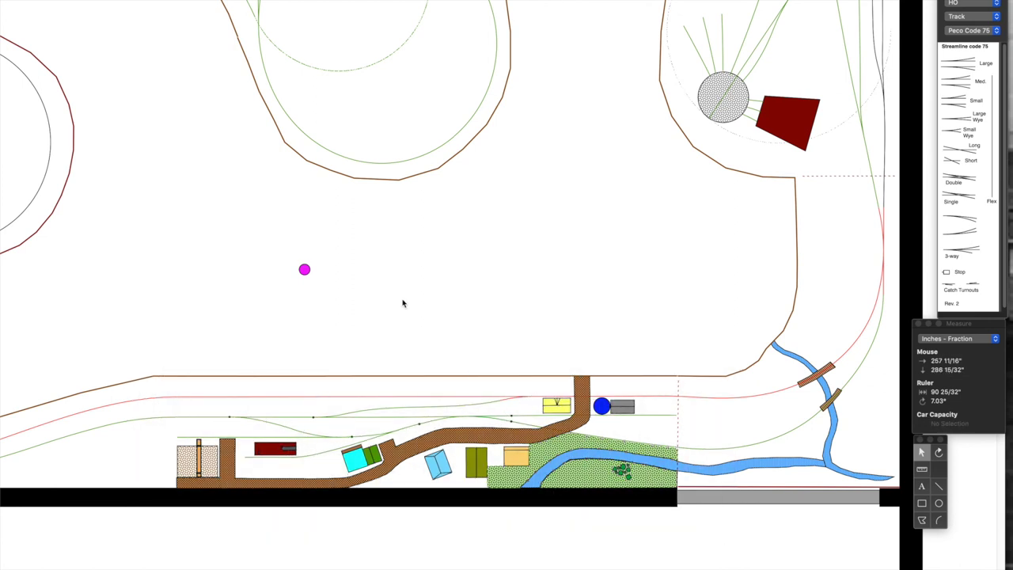
scroll(546, 334, down, 2)
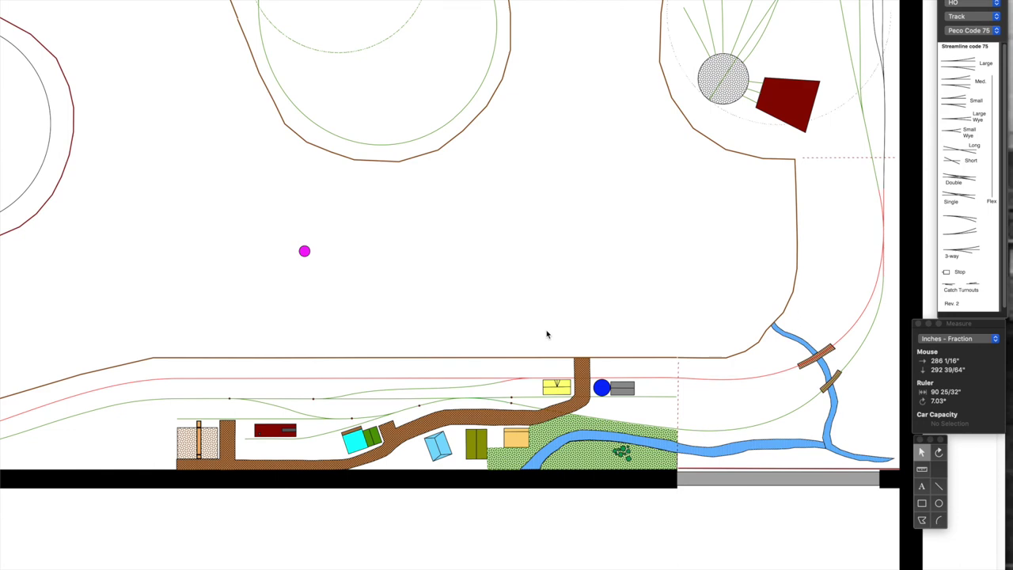
scroll(546, 334, down, 6)
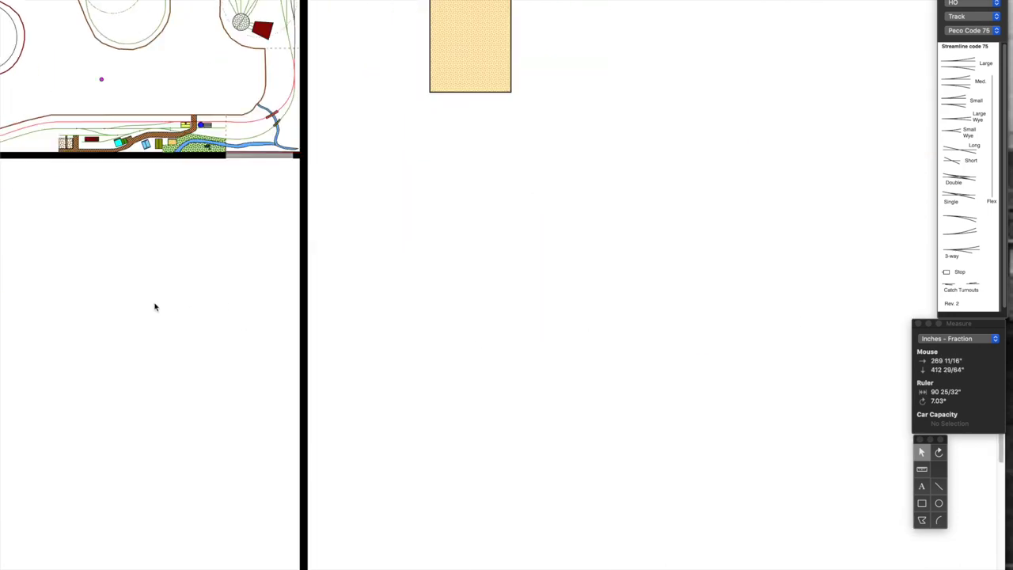
scroll(153, 306, up, 10)
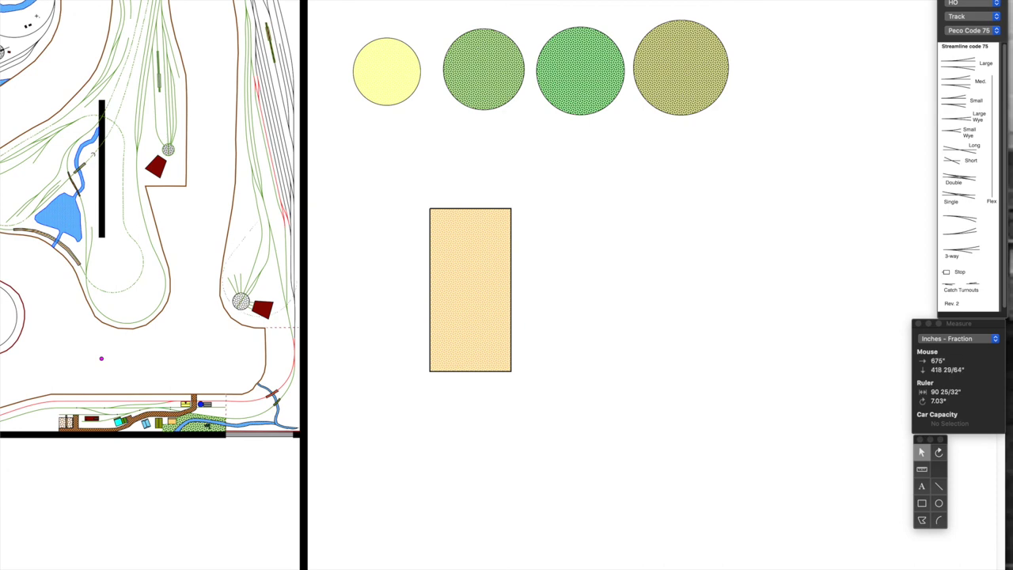
scroll(348, 285, left, 3)
scroll(348, 285, left, 8)
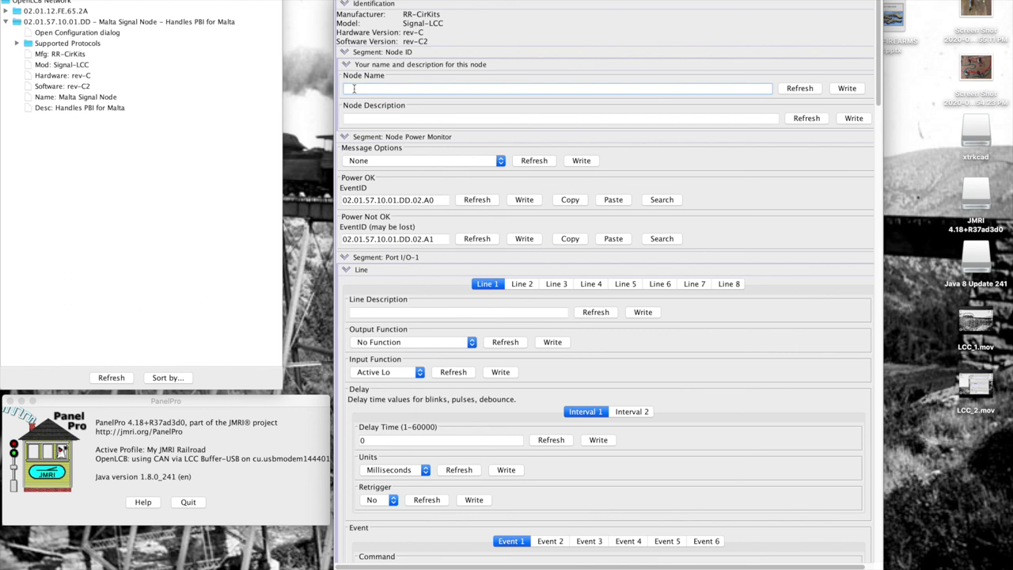
- Name the node "Signal LCC - Malta" and write the name to the node
text(Signal LCC - Malta)
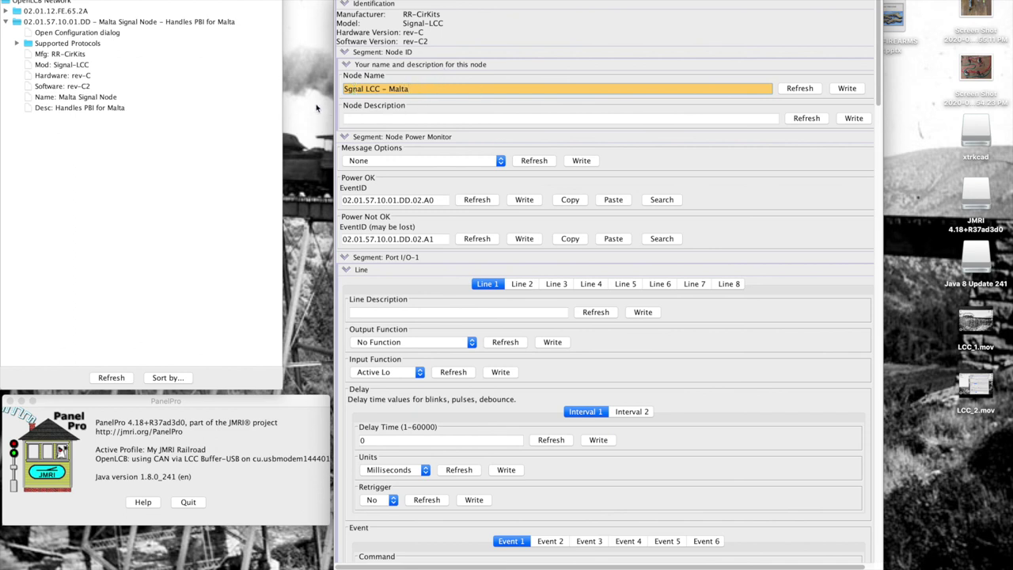
click(348, 89)
text(i)
click(363, 120)
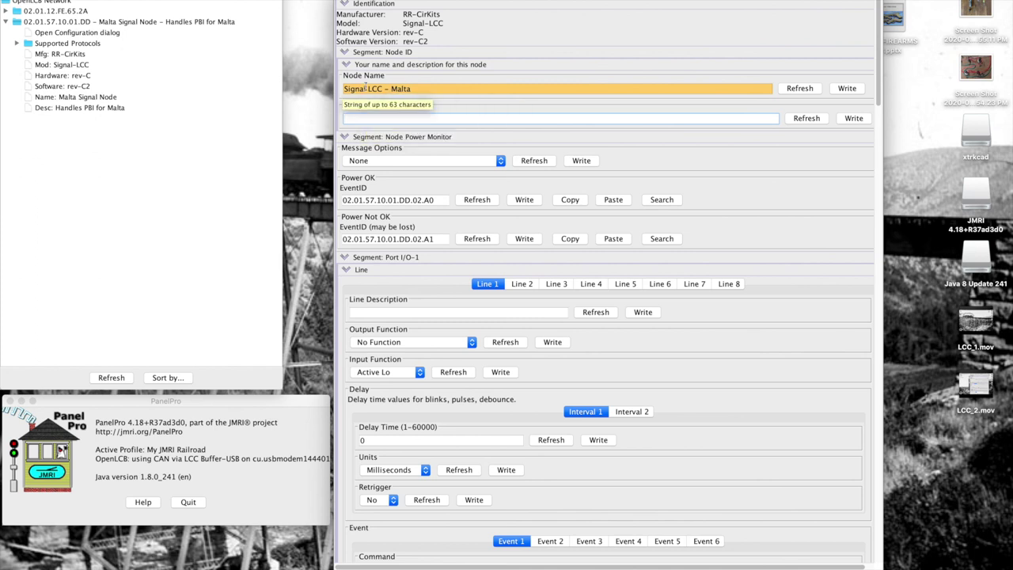
click(846, 90)
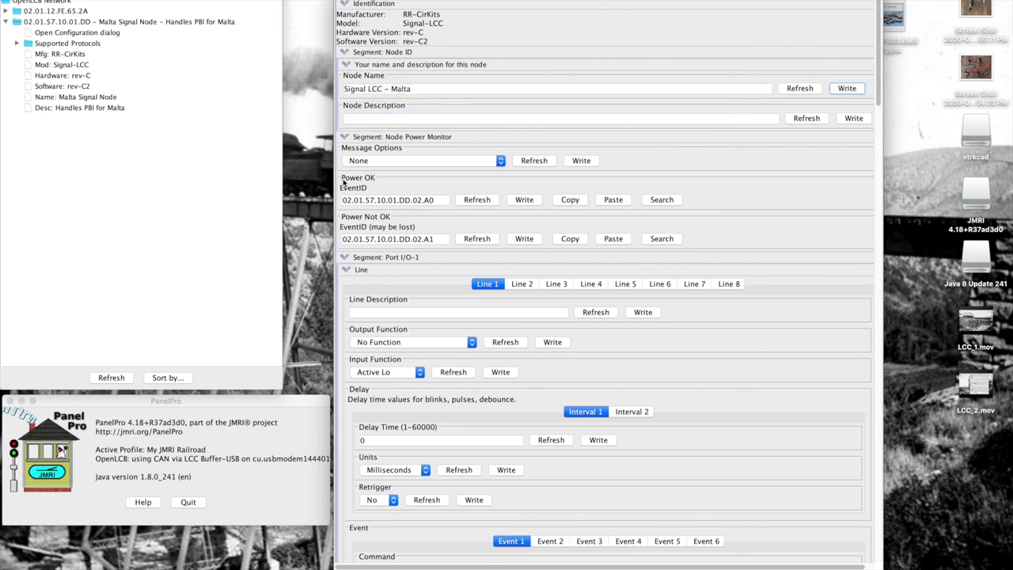
- Give the node the description "Test for Malta" and write it to the node
click(354, 121)
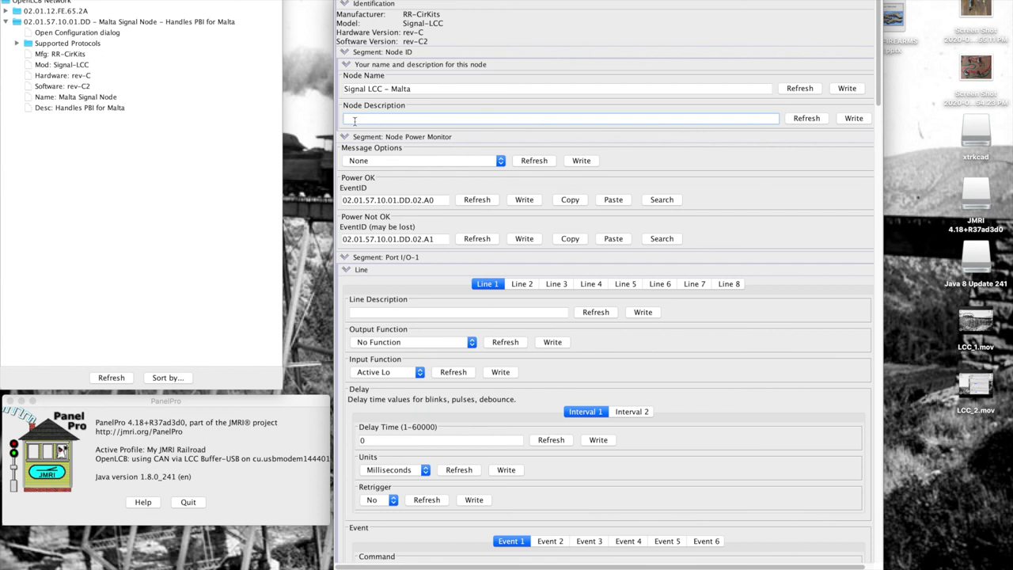
text(Test)
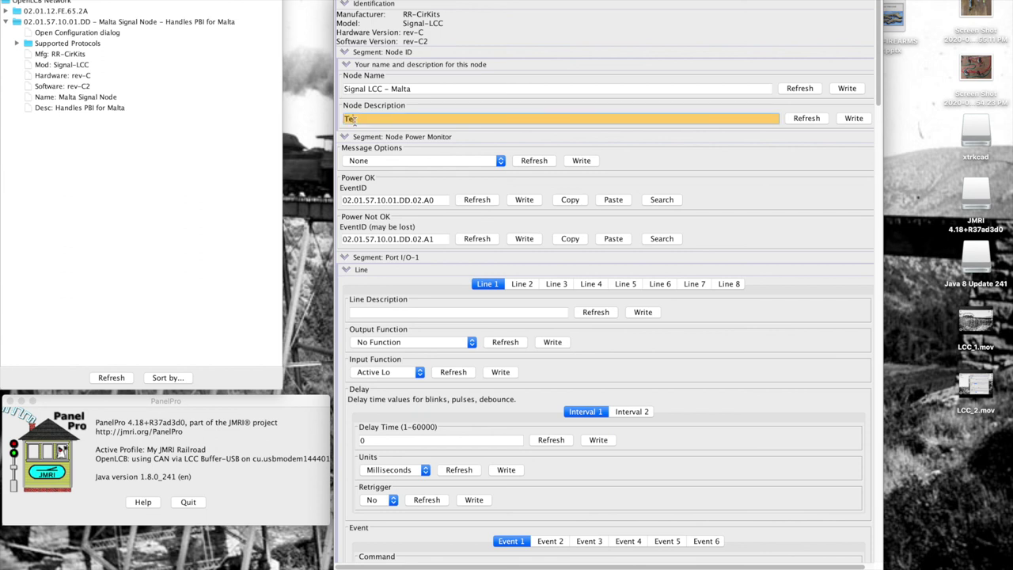
text( for Malta)
click(861, 120)
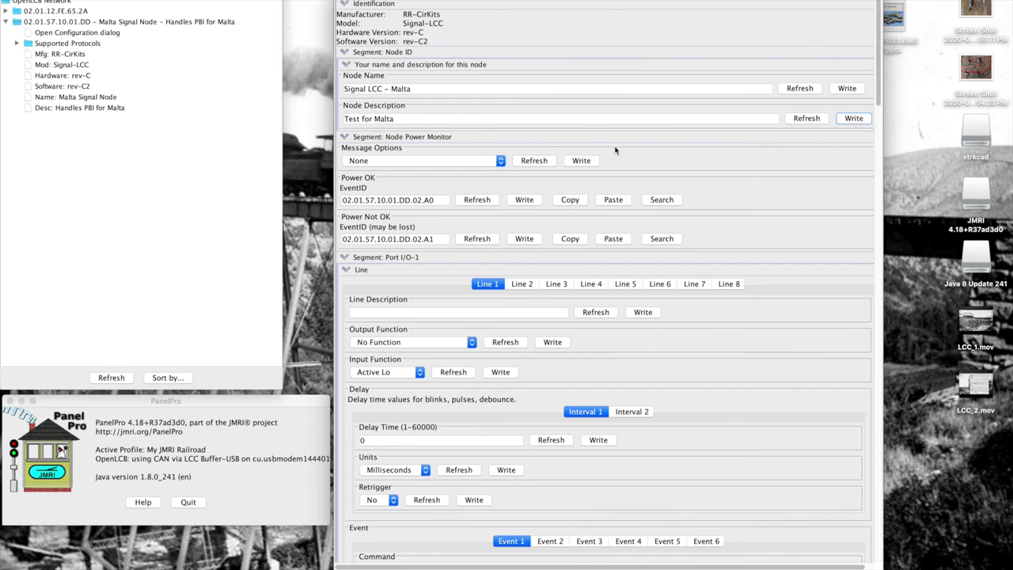
- Look through the Port I/O-1 settings of Lines 2 to 4 and return to Line 1
scroll(402, 136, down, 2)
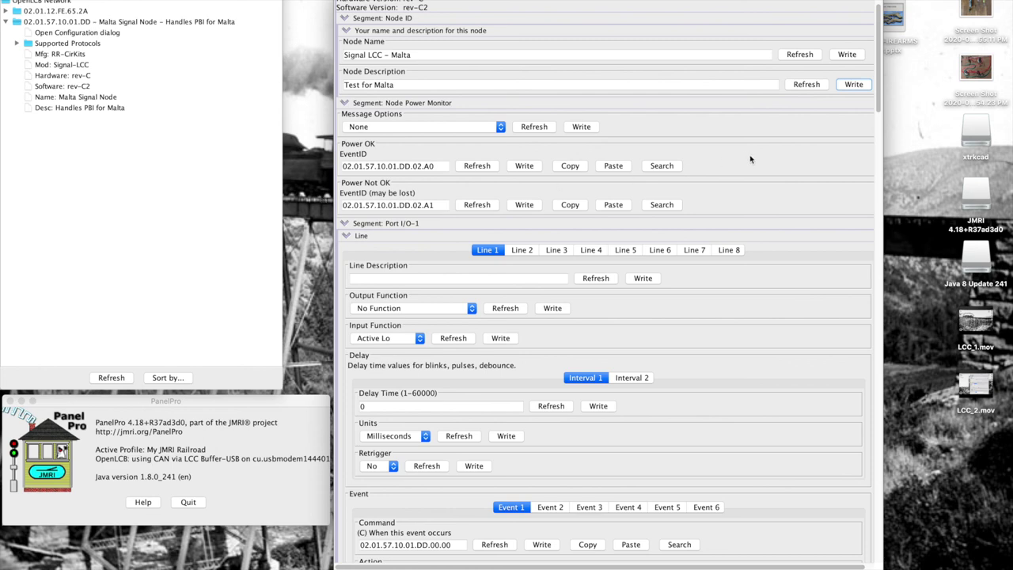
scroll(750, 159, down, 5)
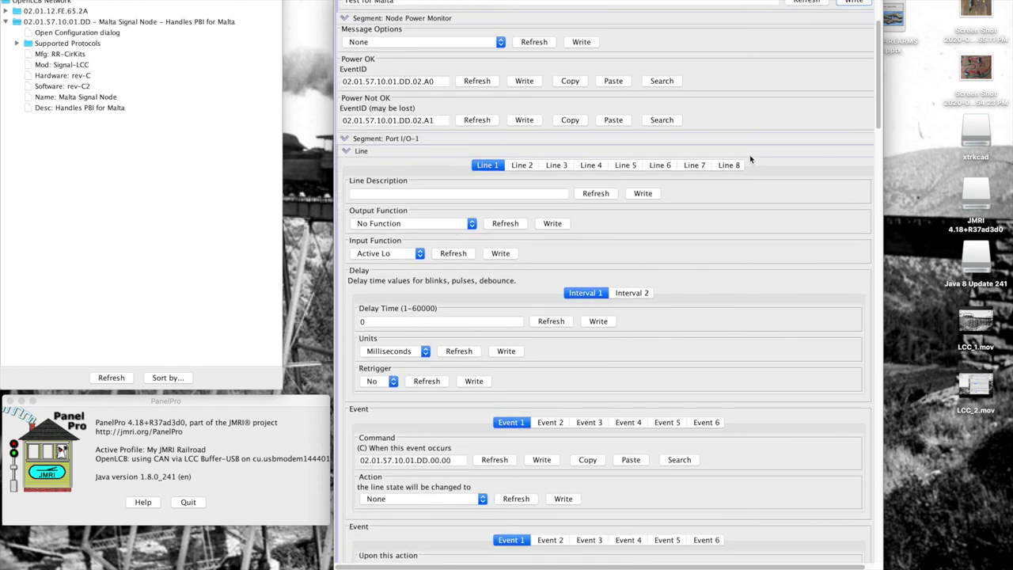
scroll(750, 159, down, 1)
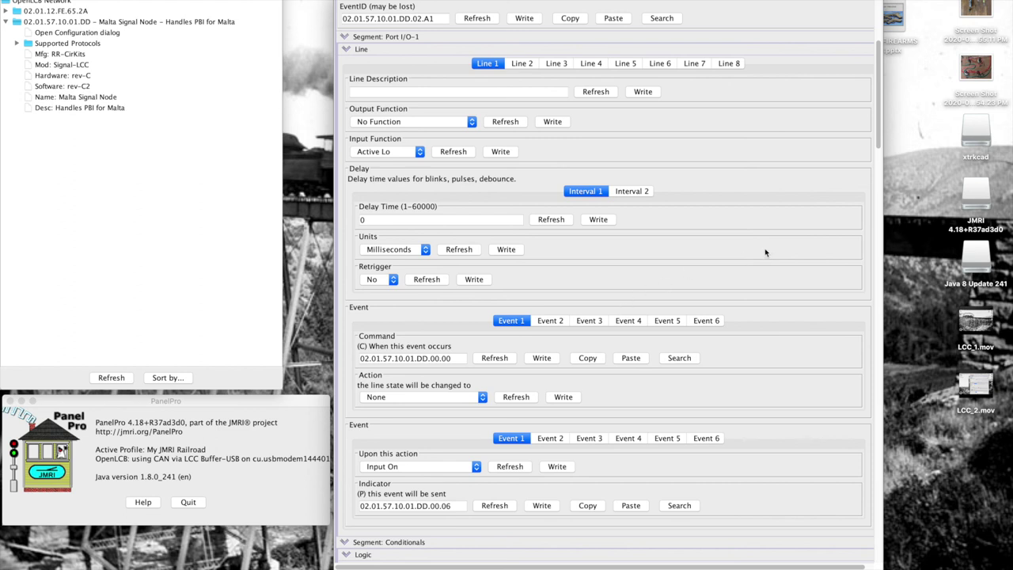
click(526, 65)
click(556, 65)
click(591, 65)
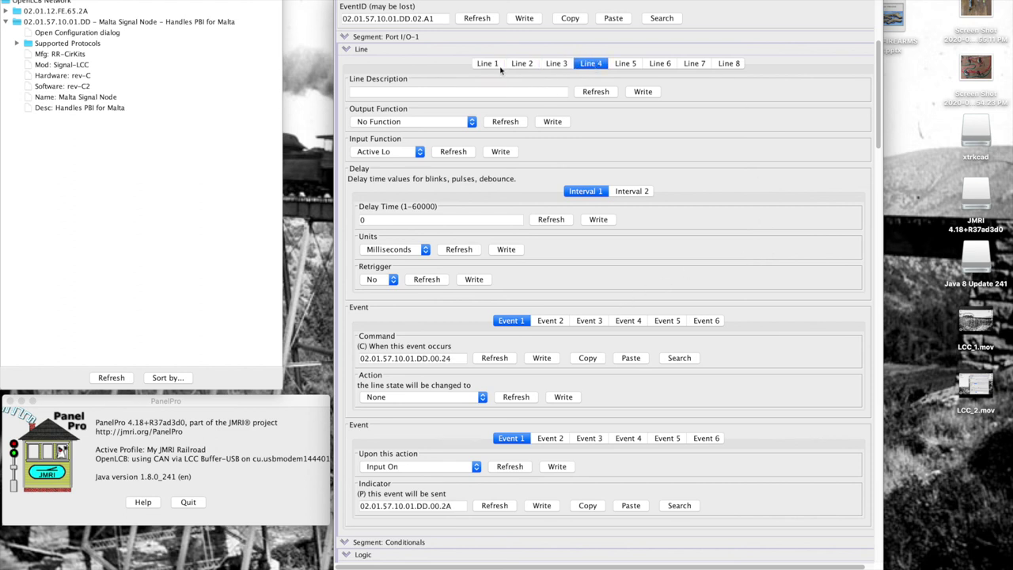
click(488, 64)
- Bring up the My Layout 2 panel for reference, set Line 1's description to "BK-1 Malta" and write it to the node
click(358, 91)
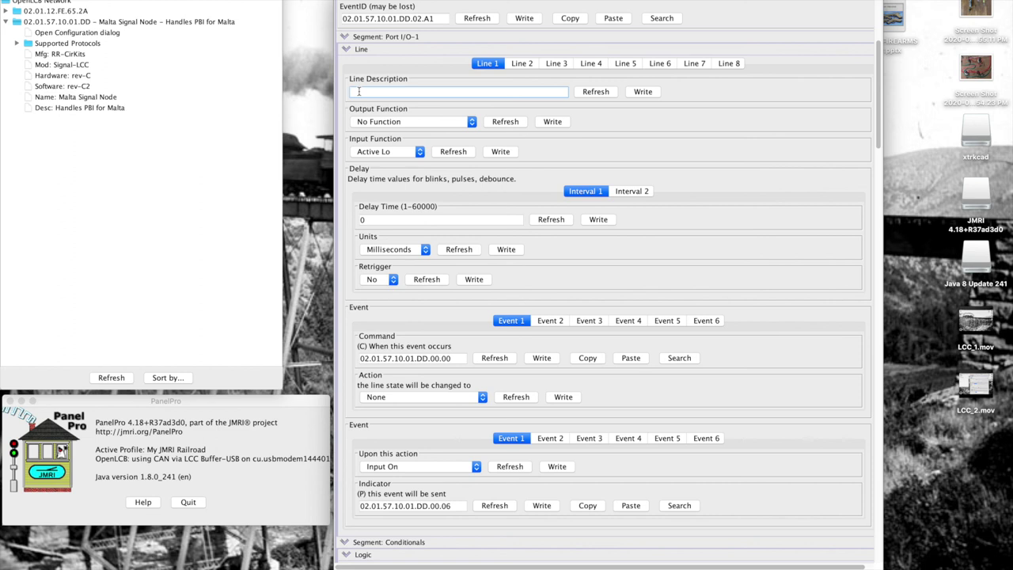
click(359, 91)
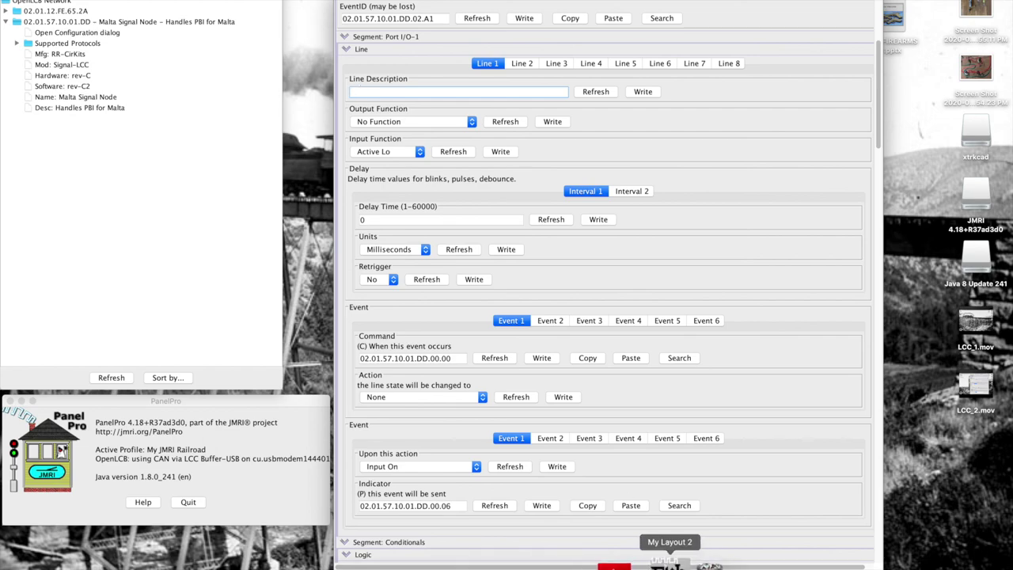
click(672, 563)
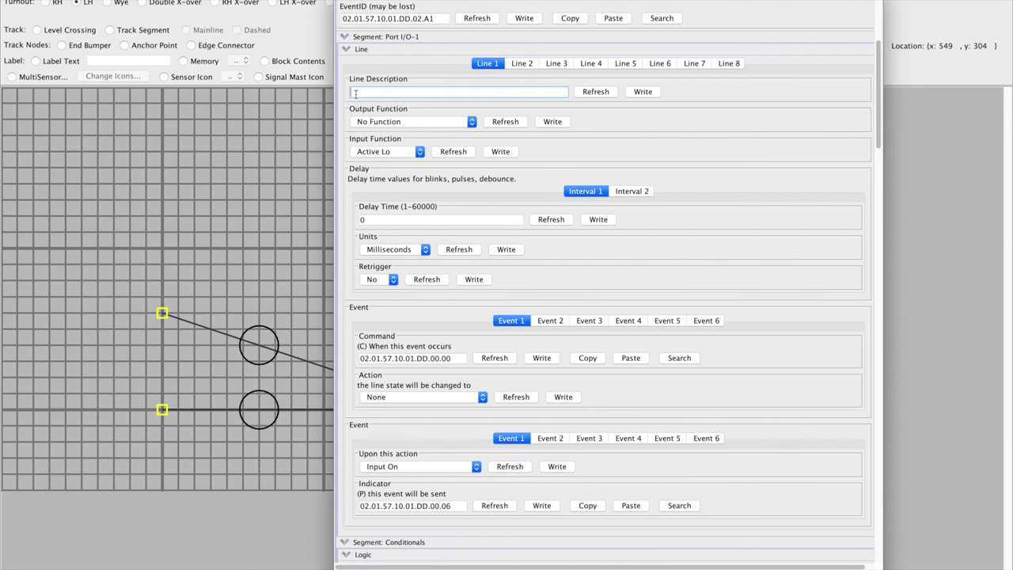
click(356, 93)
text(BK-1)
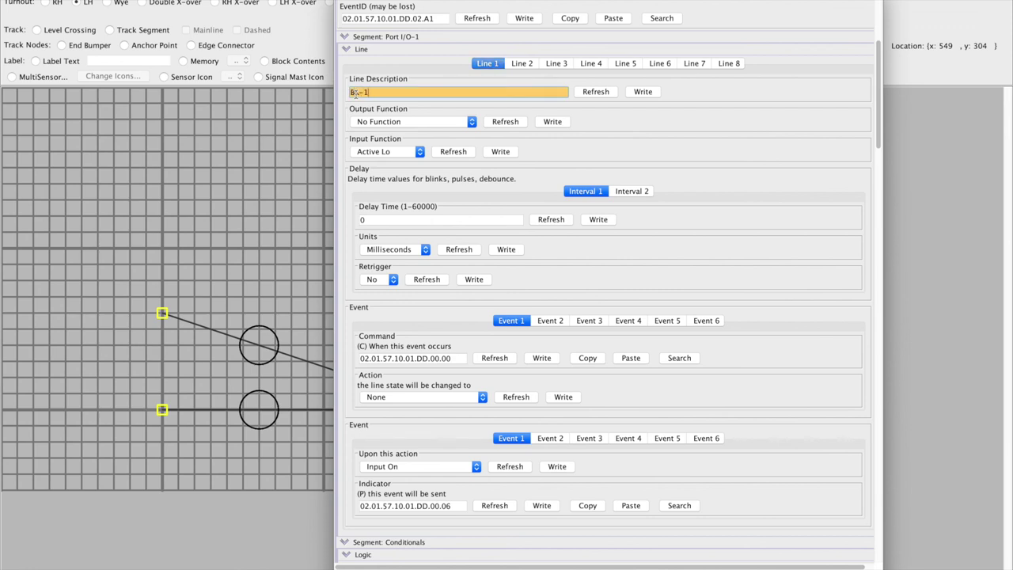
text( Malta)
click(653, 93)
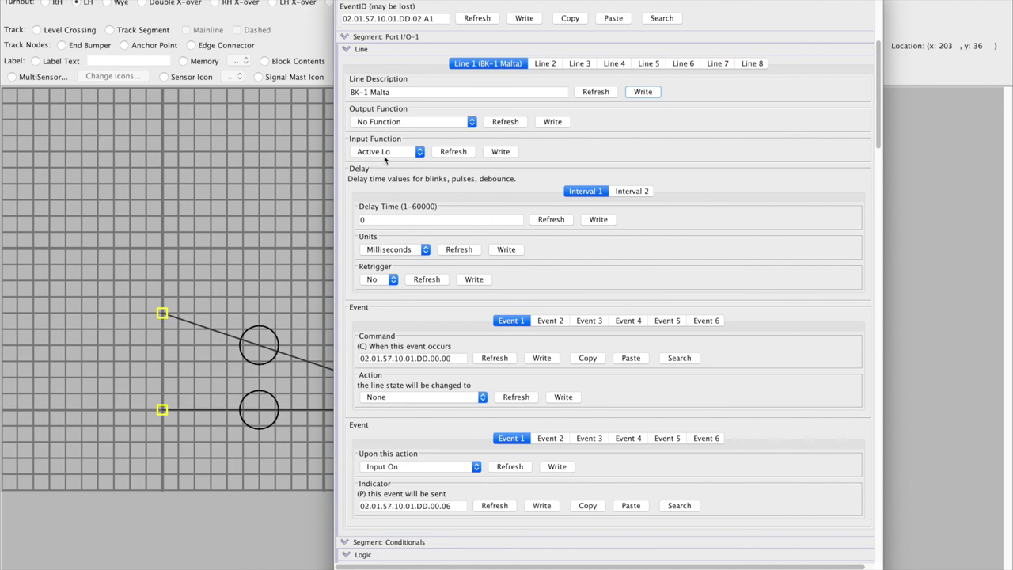
- Review Line 1's settings and its available output functions, keeping No Function selected
scroll(385, 160, down, 2)
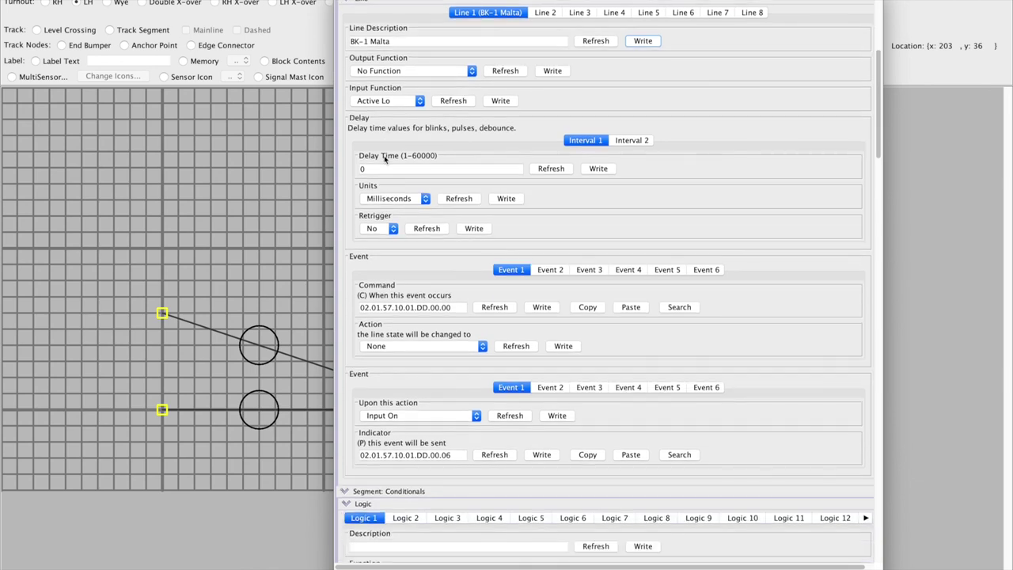
scroll(385, 160, down, 2)
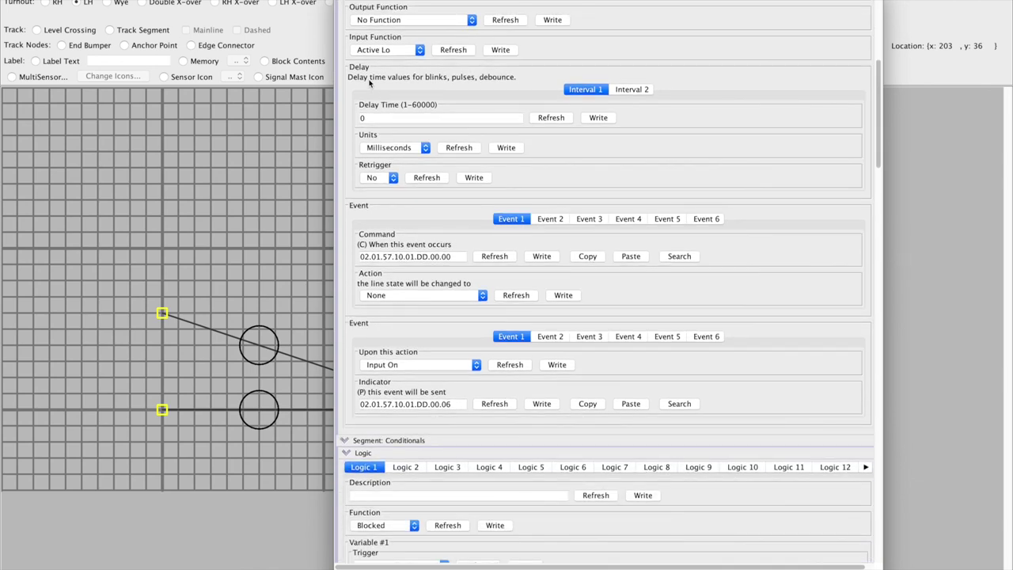
scroll(402, 62, up, 3)
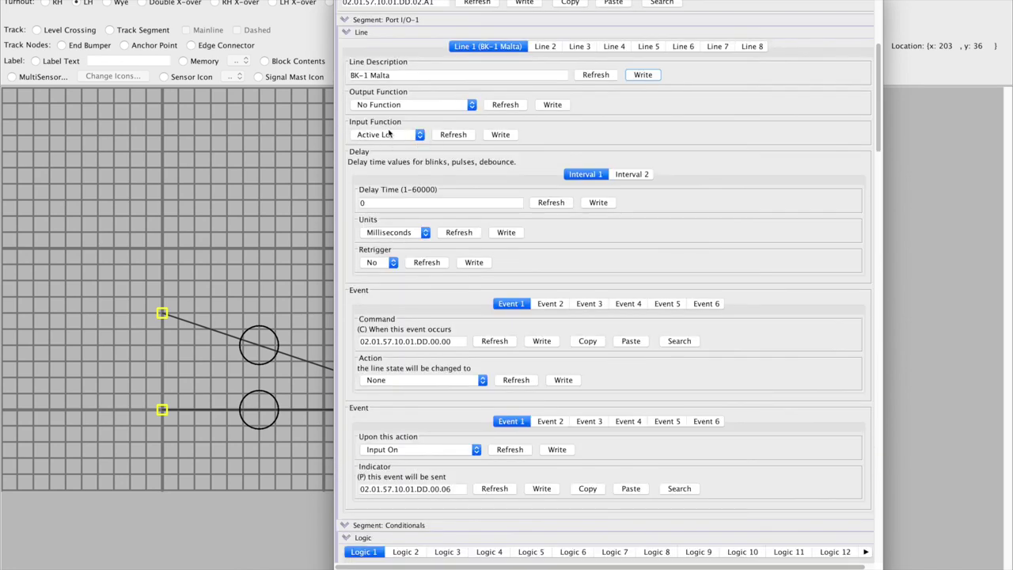
click(473, 104)
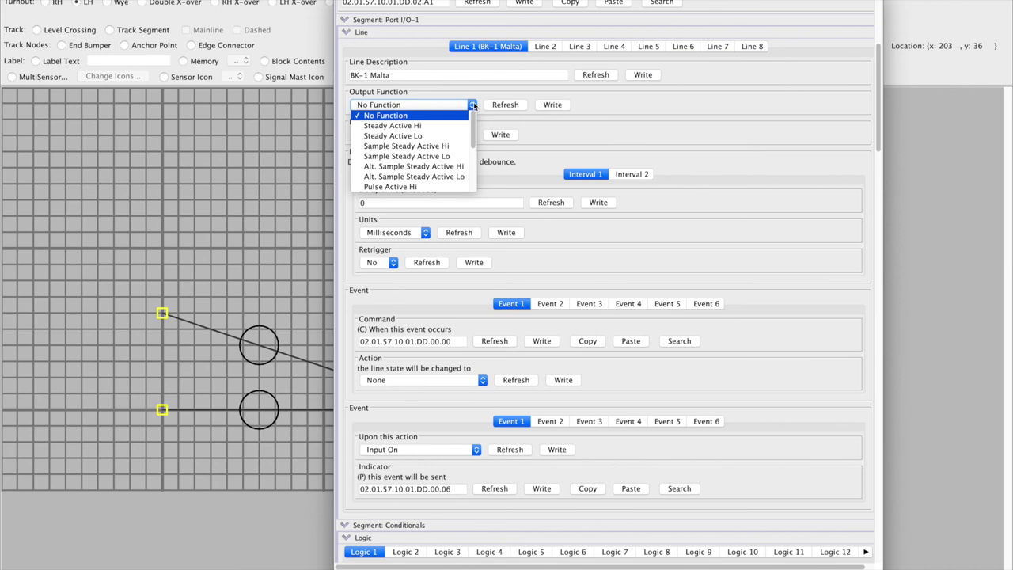
scroll(445, 136, down, 3)
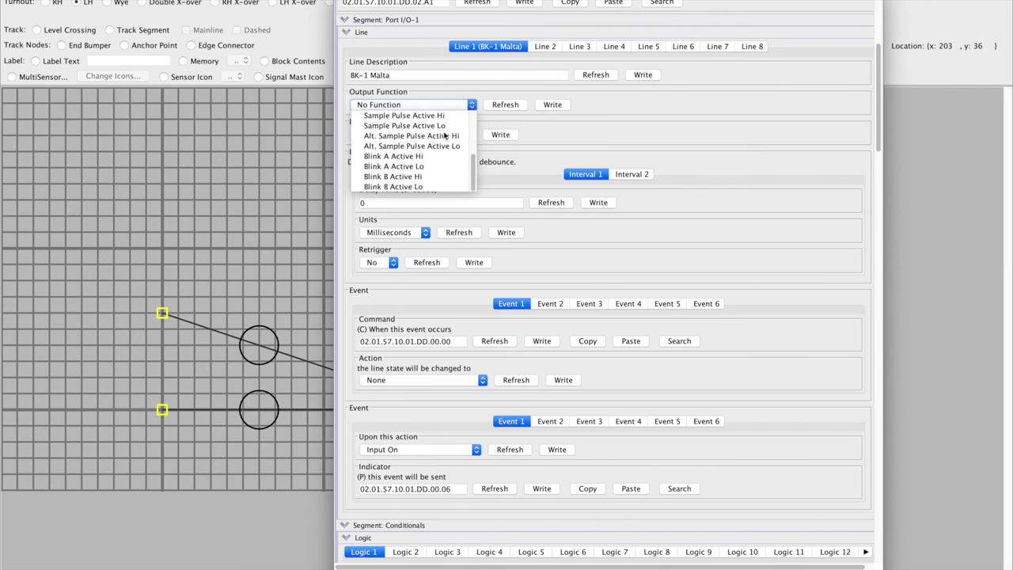
scroll(445, 136, up, 3)
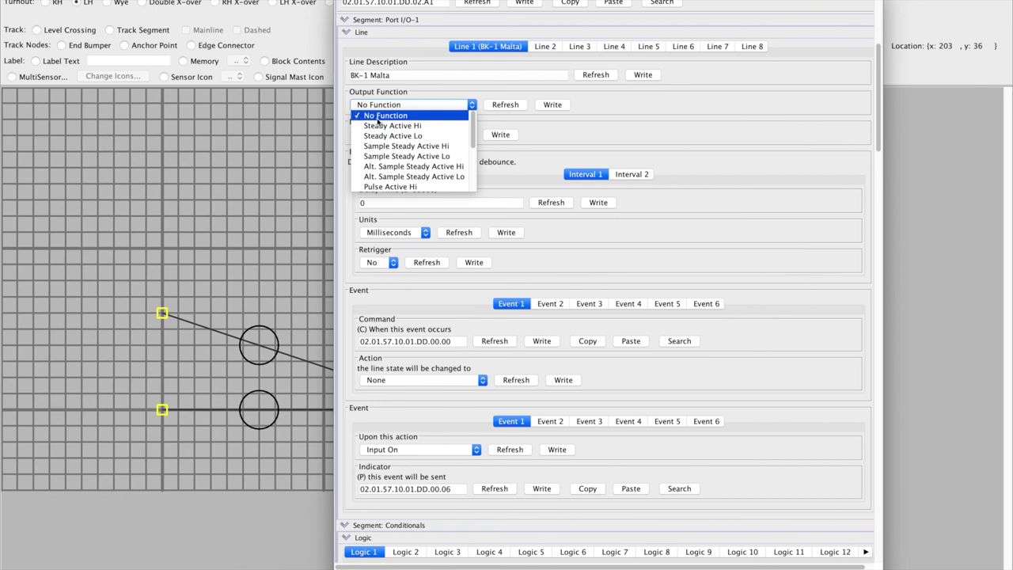
scroll(385, 125, down, 5)
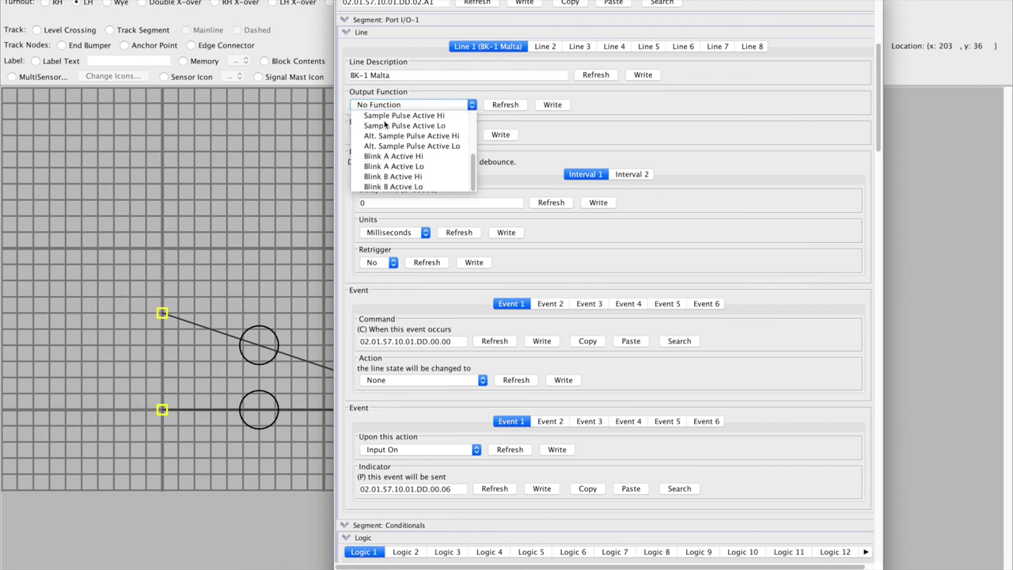
scroll(407, 184, up, 5)
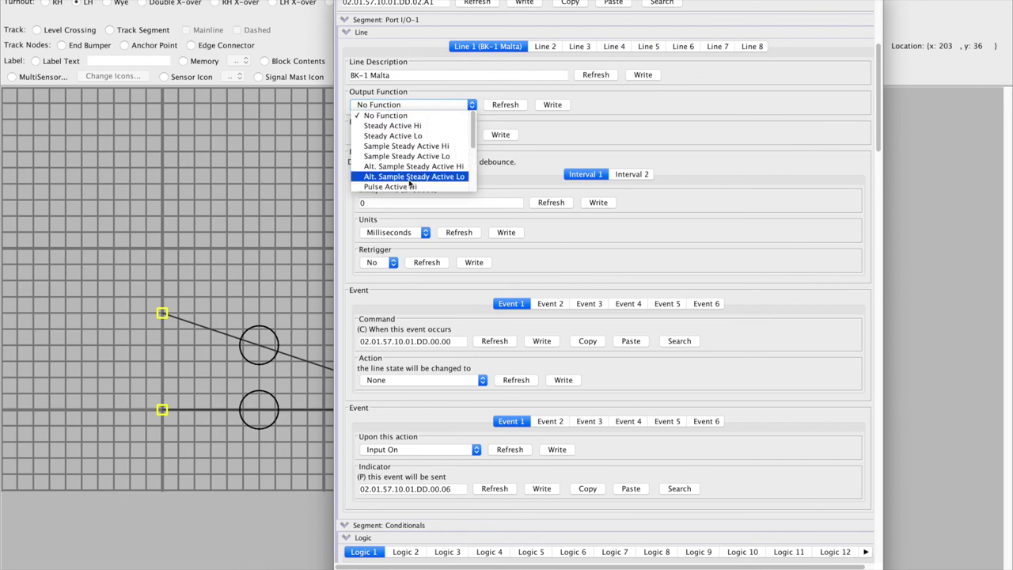
click(385, 112)
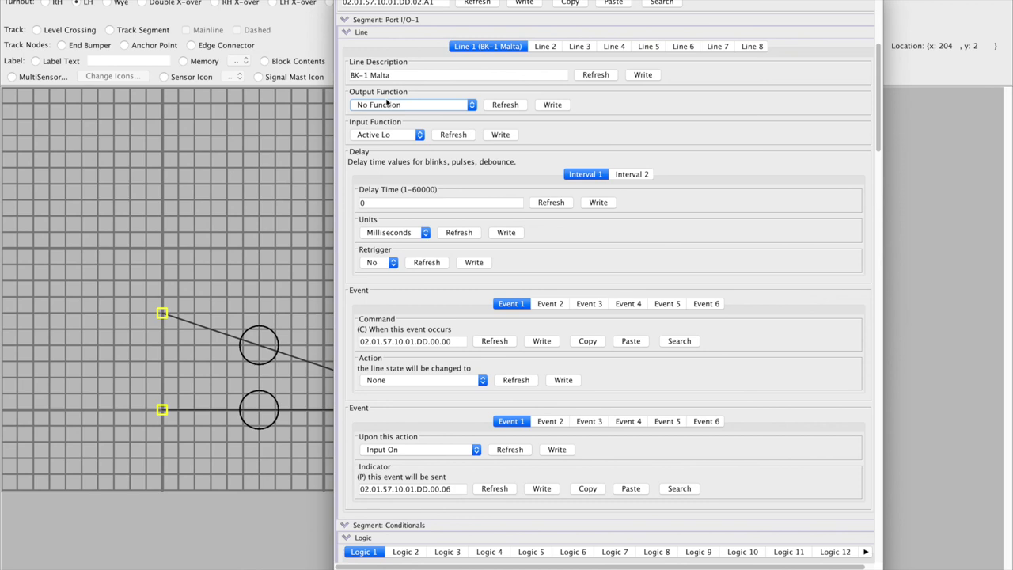
- Try Active Hi as Line 1's input function and return it to Active Lo
click(420, 135)
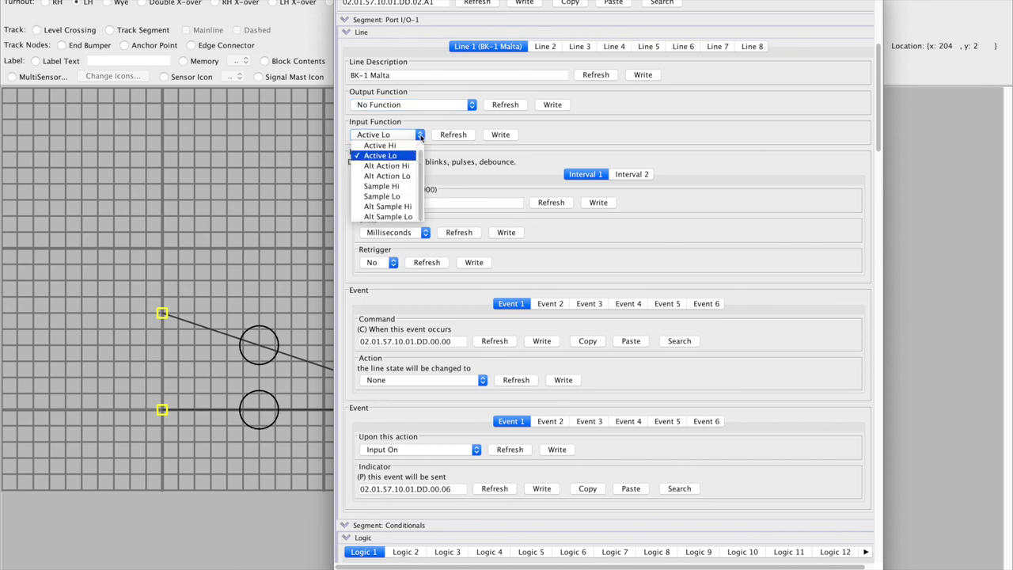
click(385, 145)
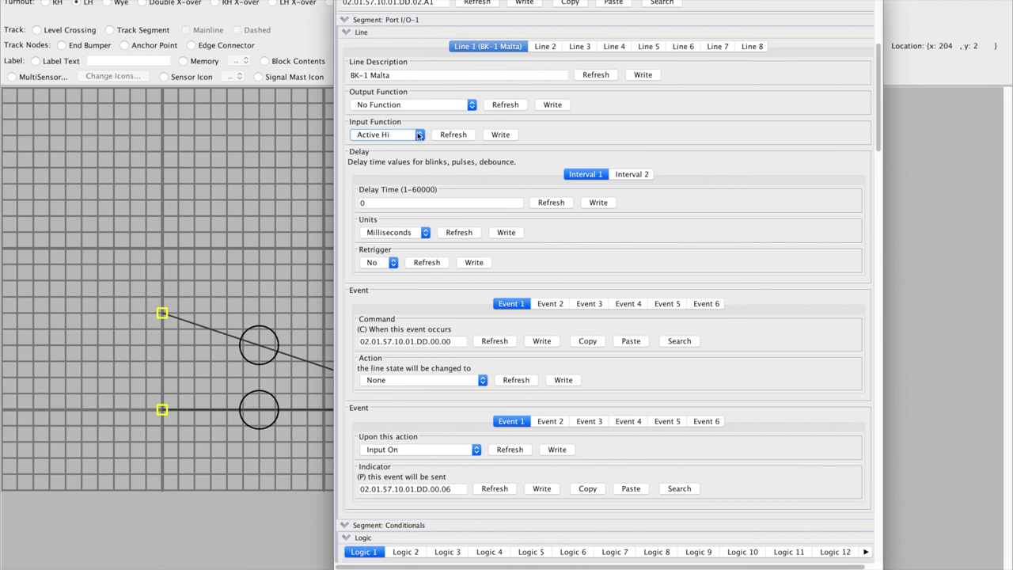
click(417, 136)
click(395, 156)
- Review the available input functions for Line 1 and choose Active Hi
click(417, 136)
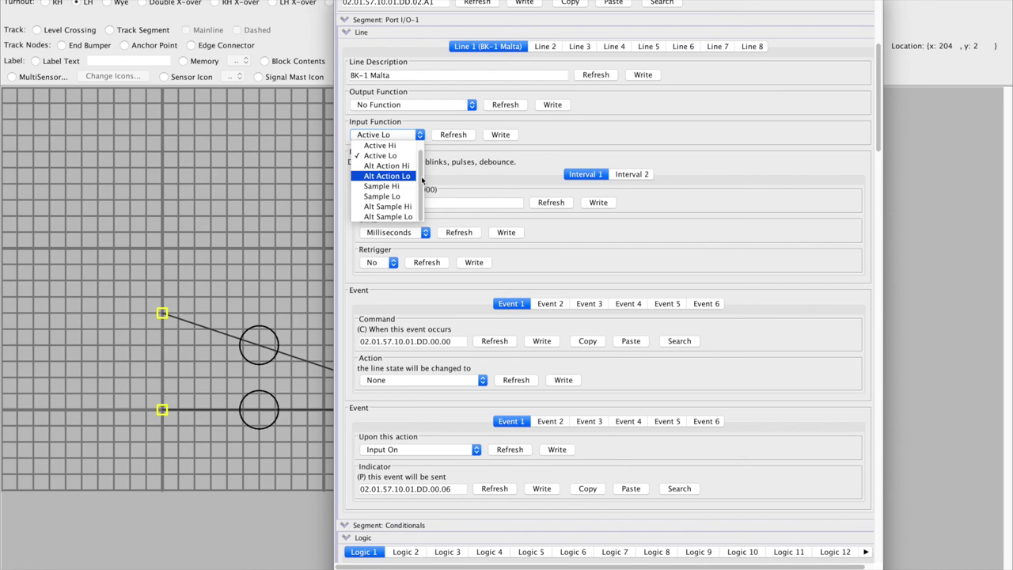
scroll(420, 174, up, 1)
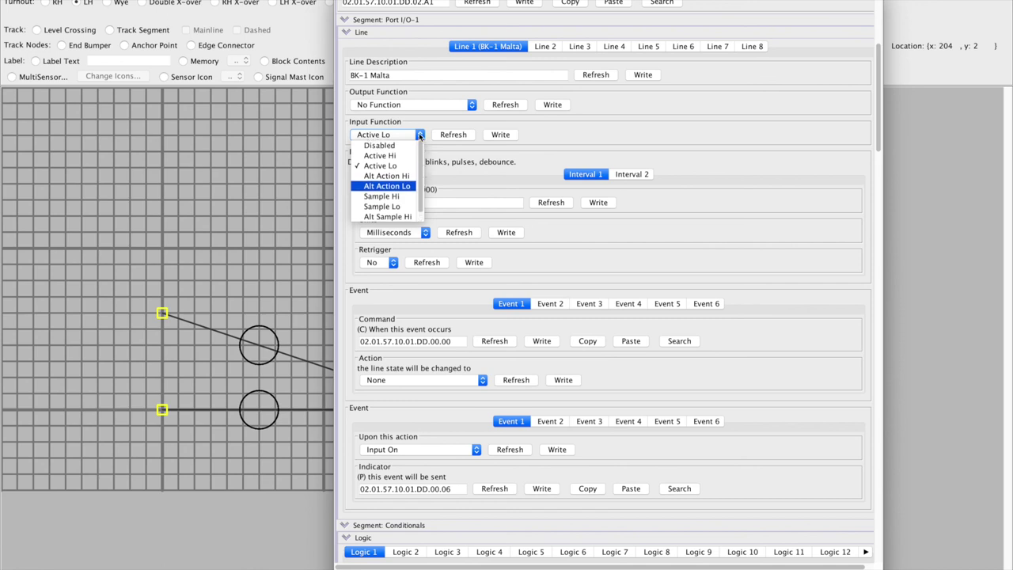
click(419, 136)
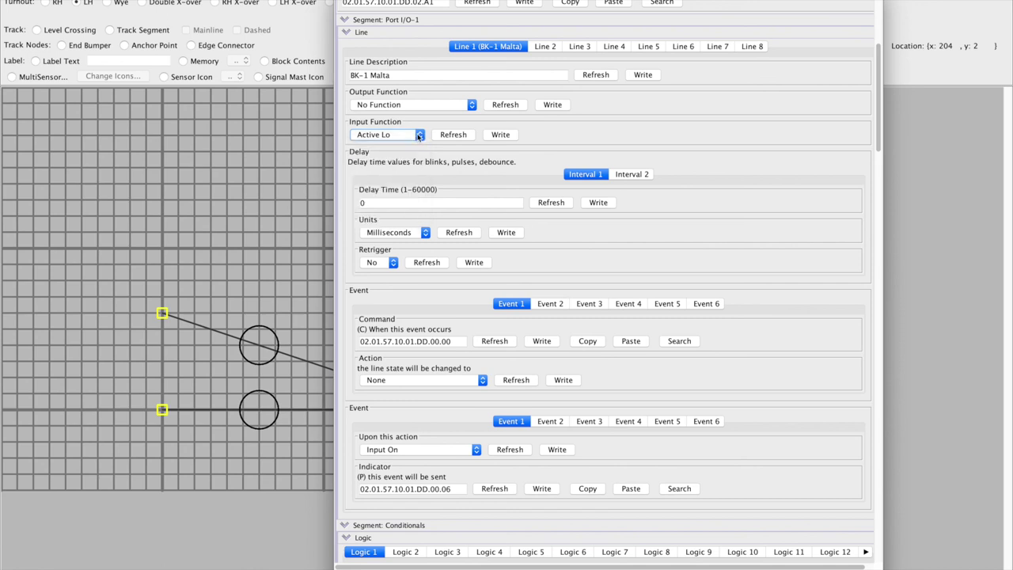
click(419, 135)
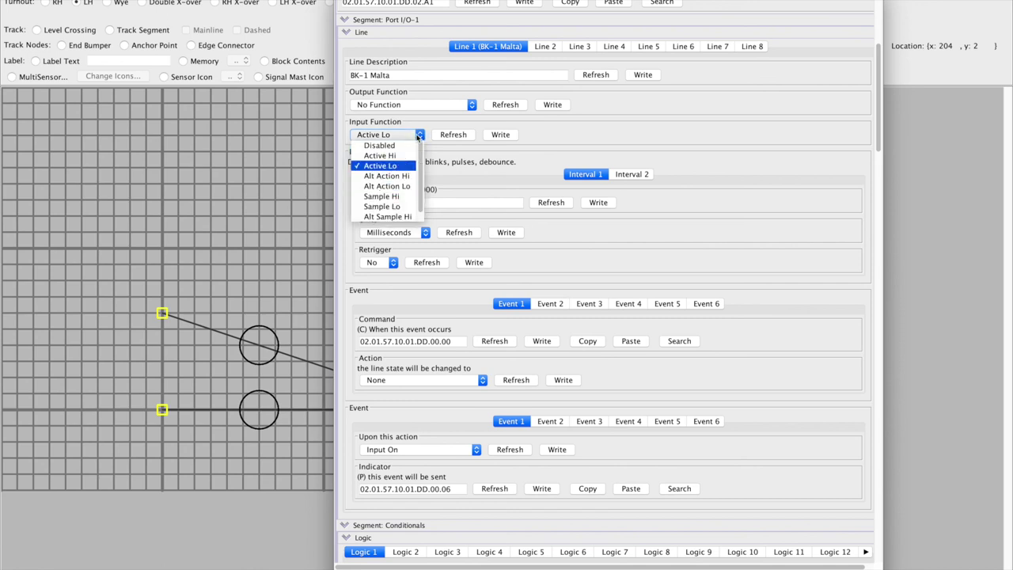
click(380, 165)
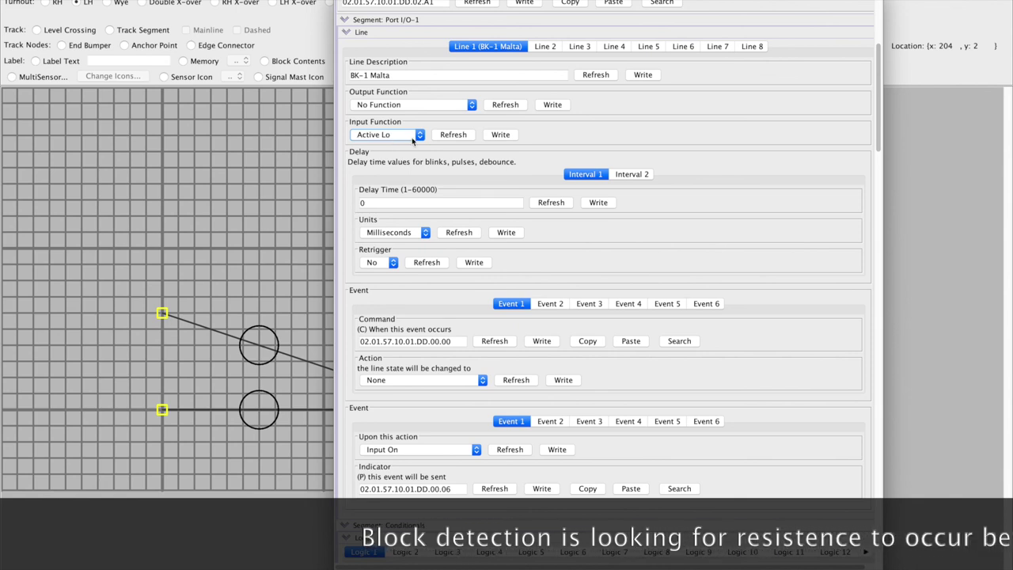
click(416, 139)
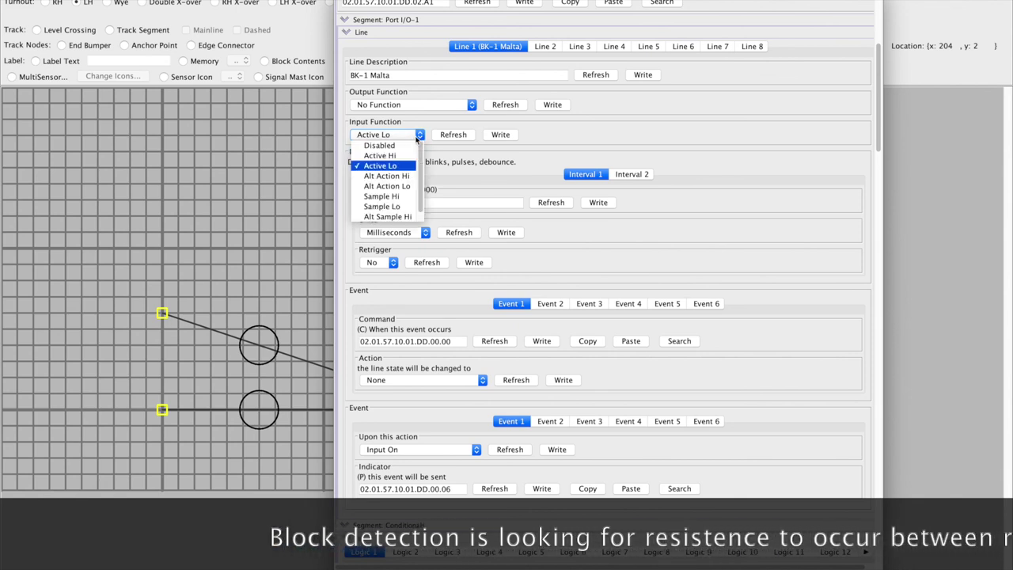
click(385, 156)
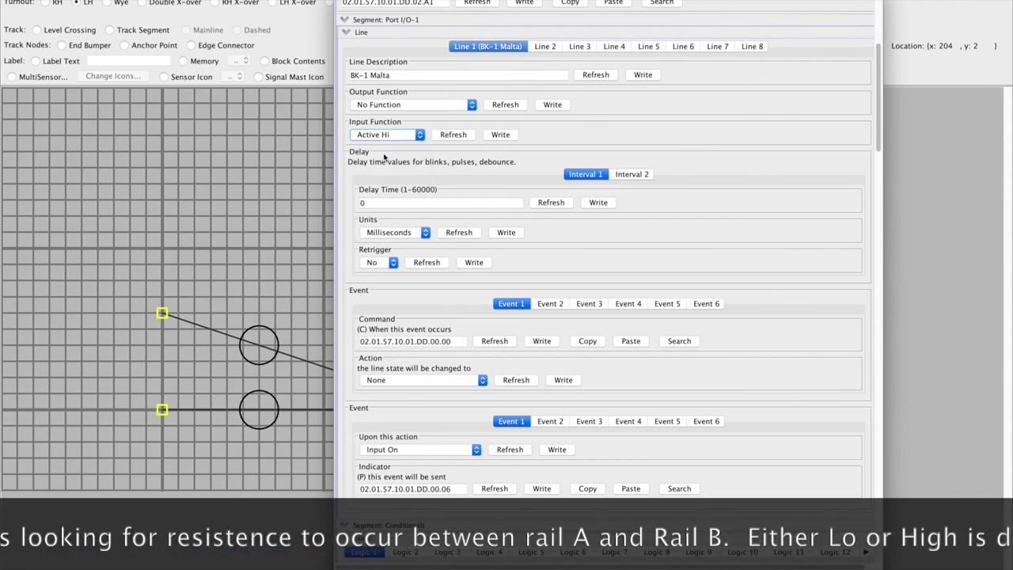
- Set Line 1's input function to Active Lo
click(421, 136)
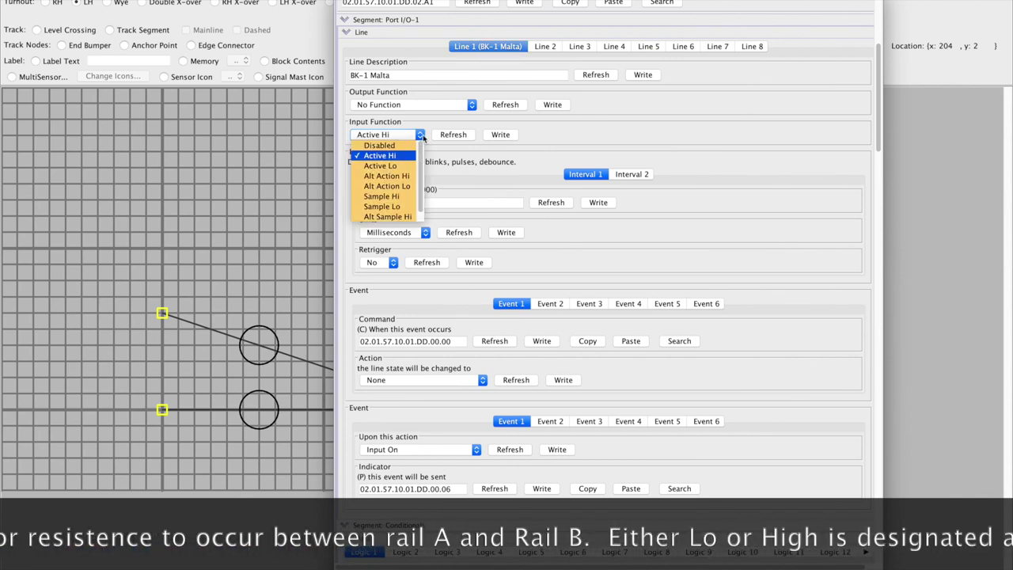
click(385, 165)
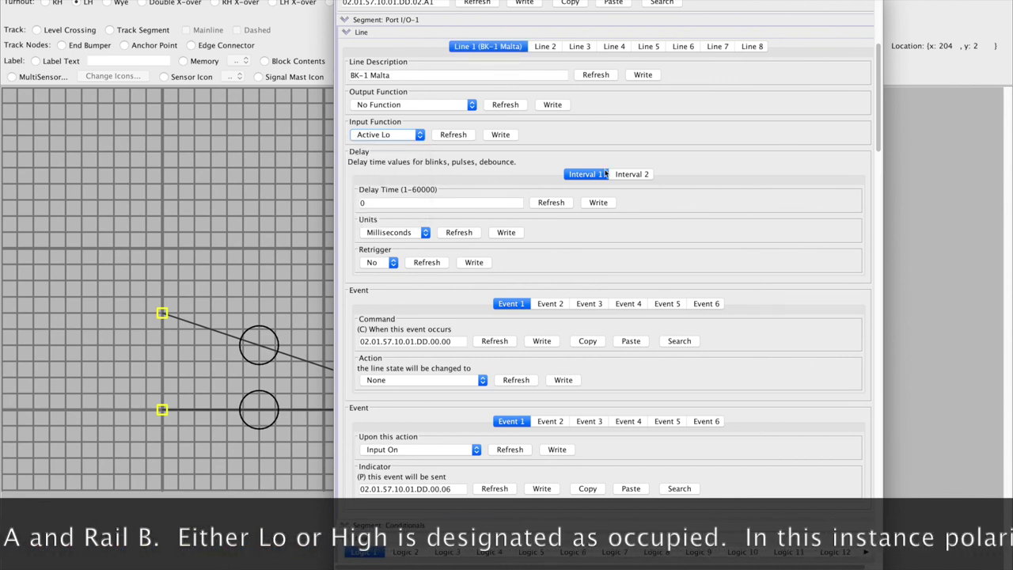
scroll(605, 172, down, 3)
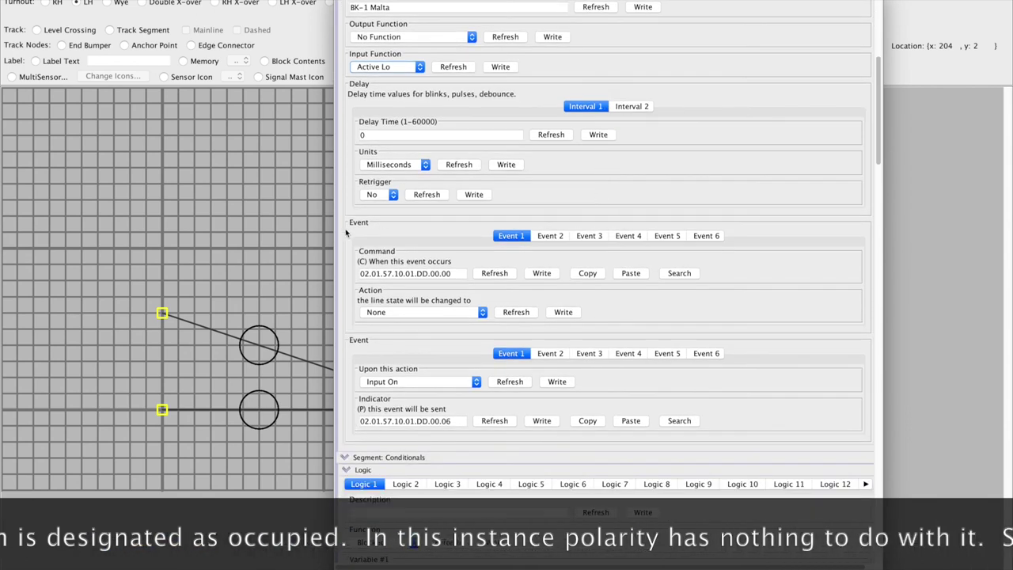
scroll(351, 234, up, 3)
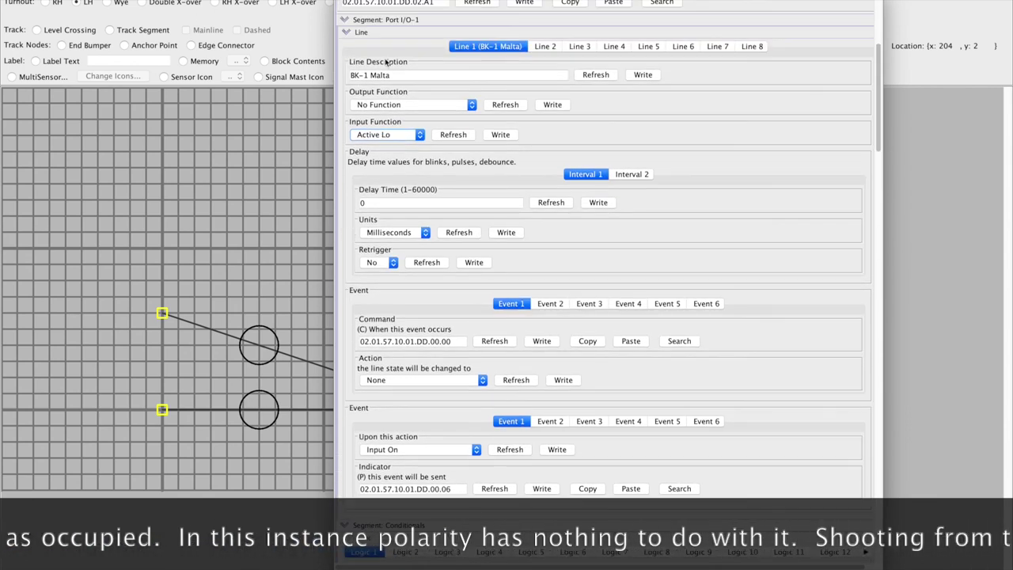
- Review Line 1's input function, delay and event settings
scroll(412, 287, down, 3)
scroll(413, 288, down, 3)
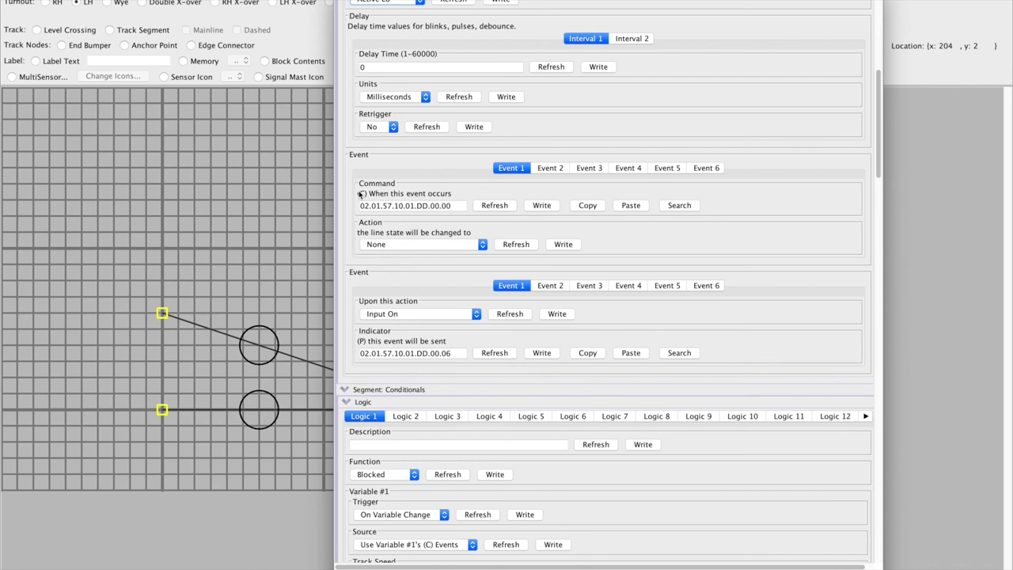
scroll(360, 194, up, 6)
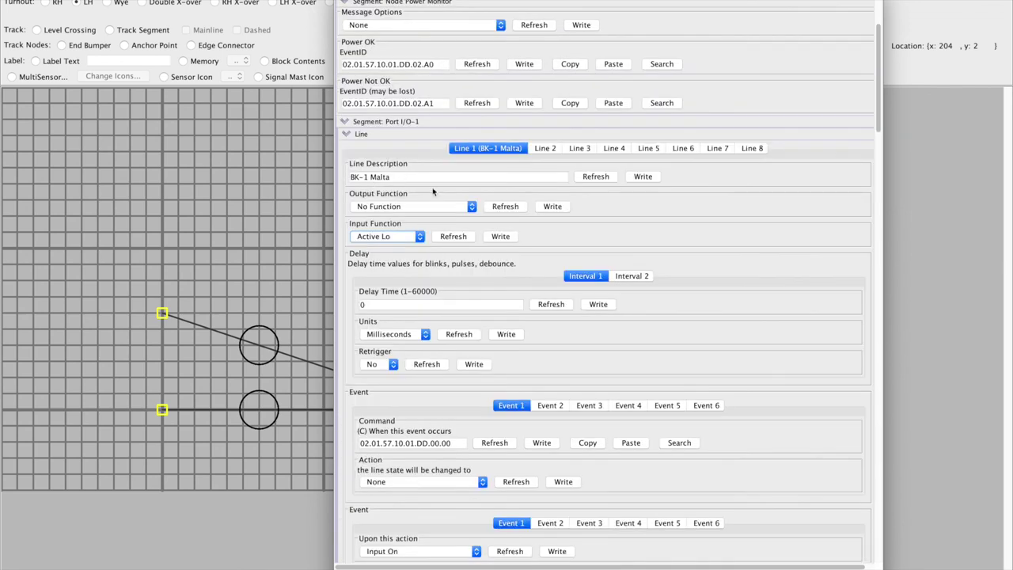
scroll(545, 225, down, 1)
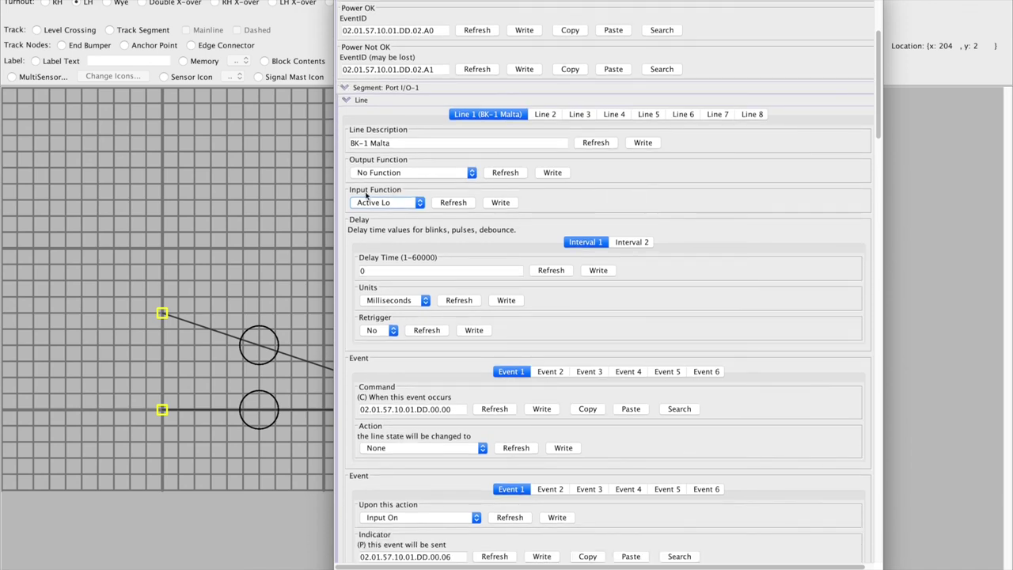
scroll(503, 198, down, 2)
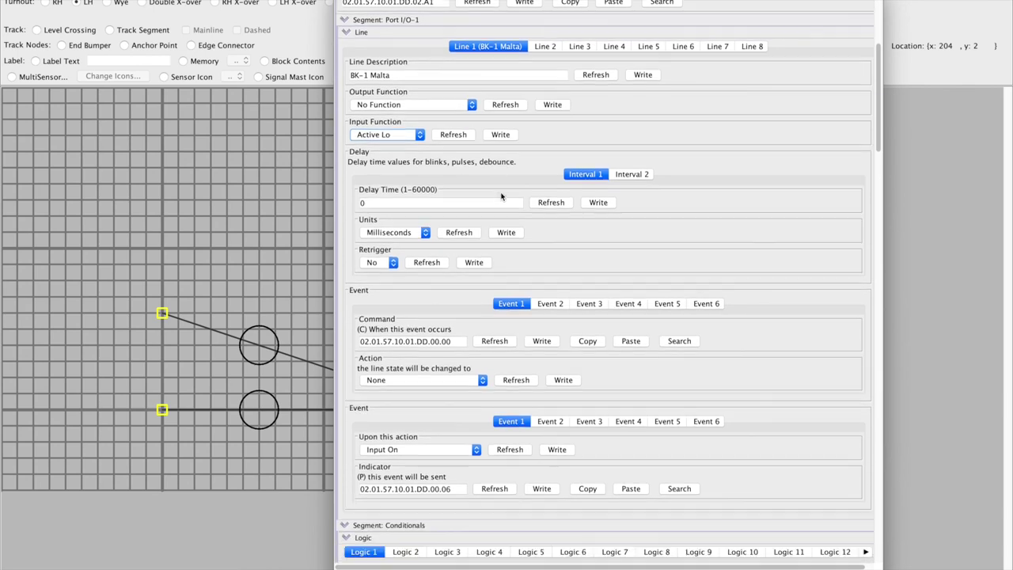
scroll(459, 204, down, 2)
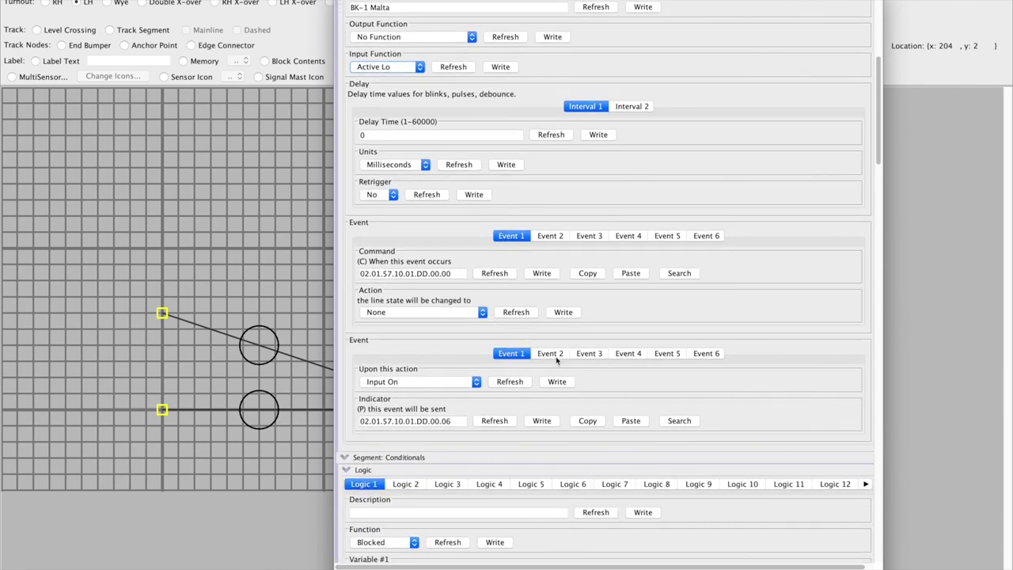
scroll(363, 386, down, 3)
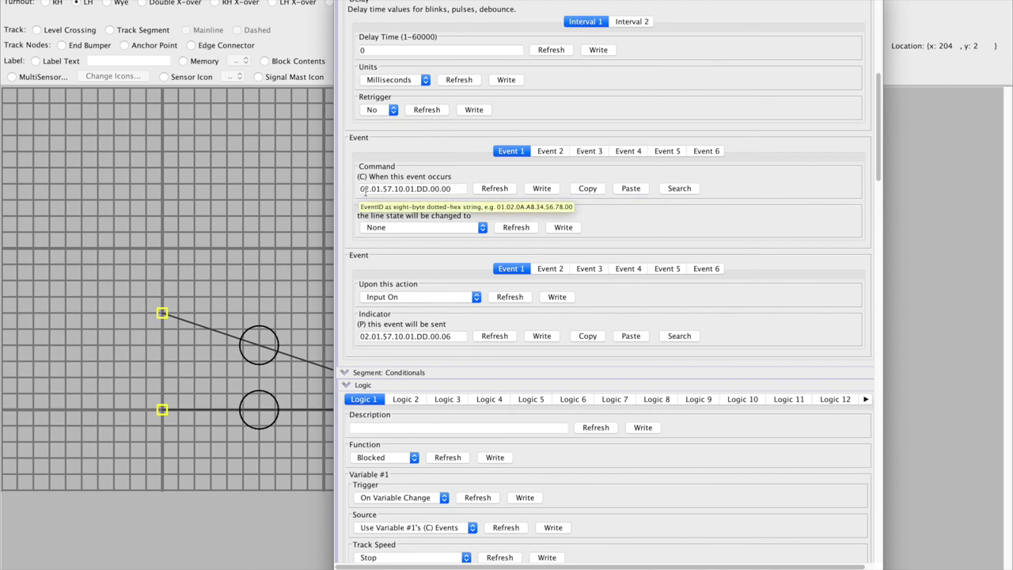
- Examine the command event IDs of Line 1's Events 1 to 6, ending back on Event 1
click(452, 189)
click(550, 152)
click(585, 152)
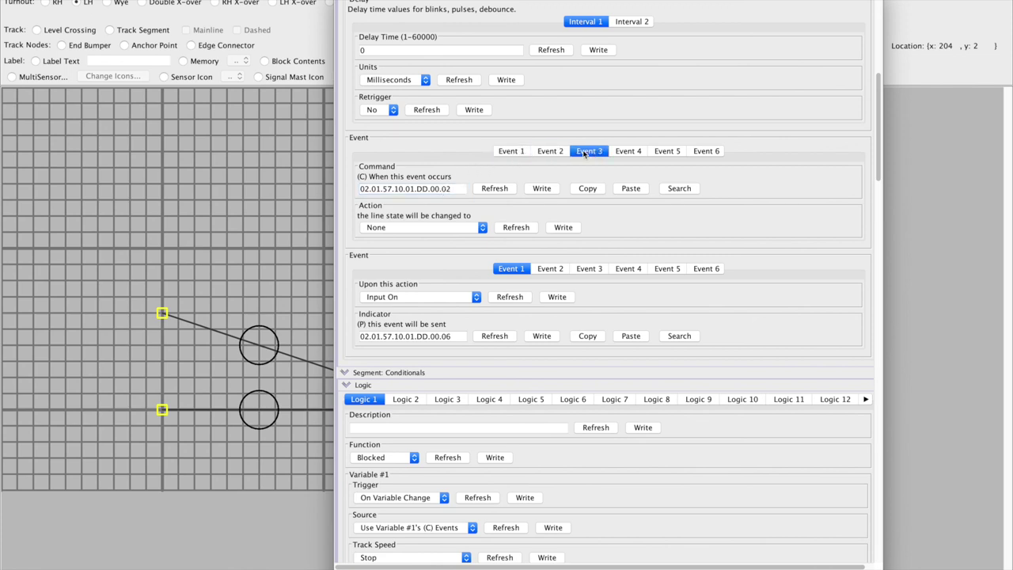
click(629, 151)
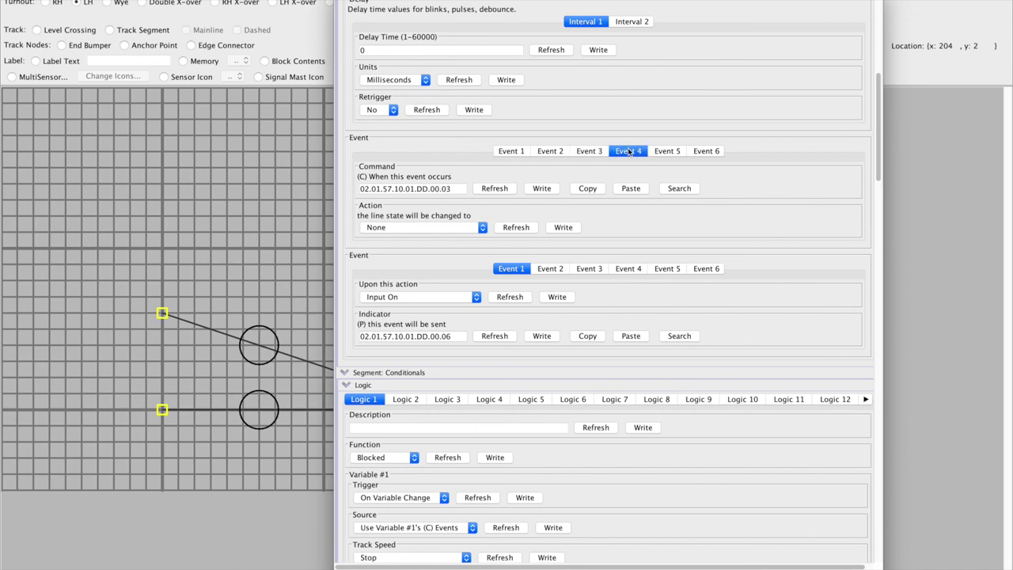
click(677, 152)
click(705, 152)
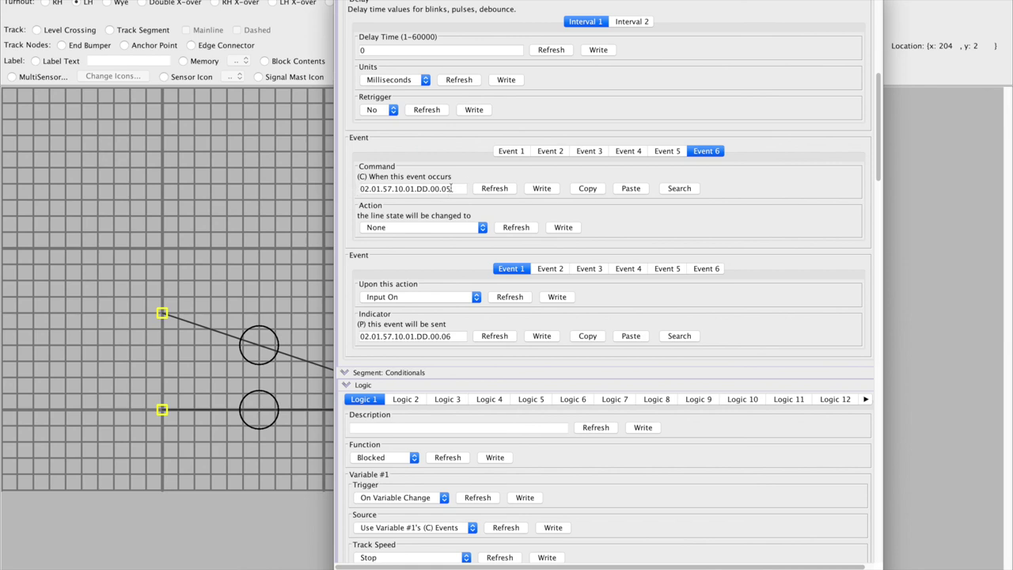
click(507, 152)
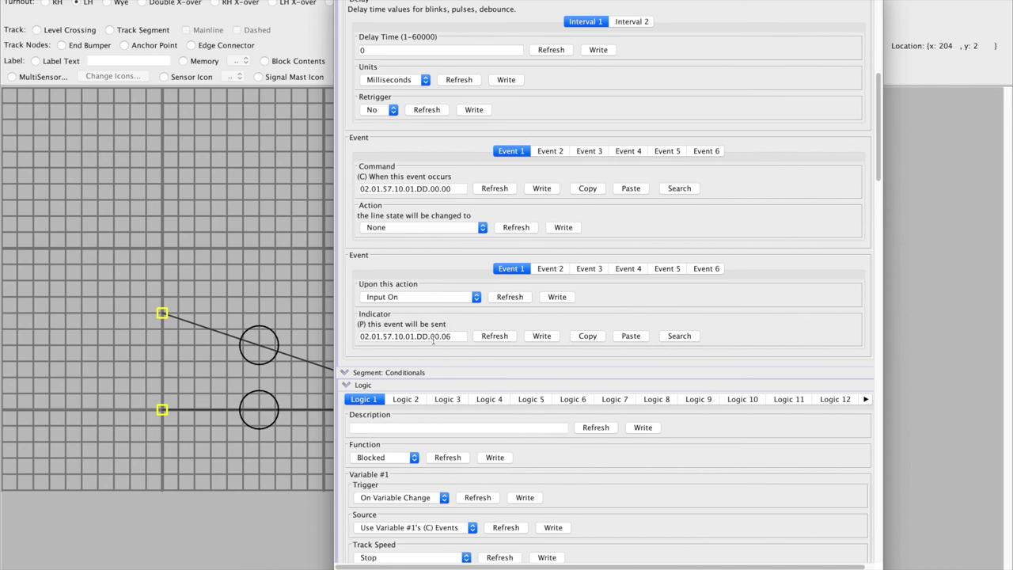
- Examine the indicator actions and event IDs of Line 1's Events 2 to 4, ending back on Event 1
click(552, 271)
click(589, 270)
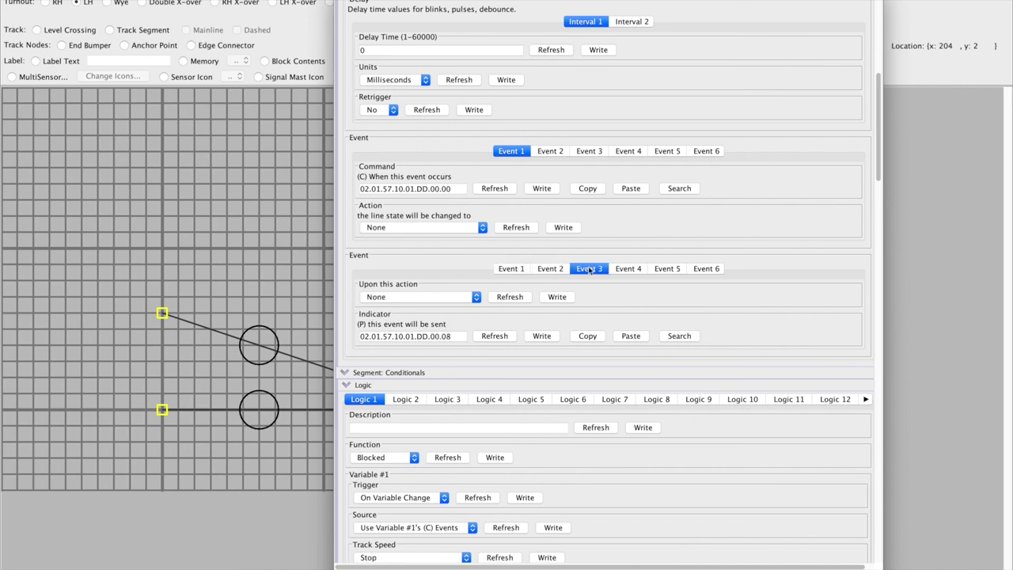
click(621, 270)
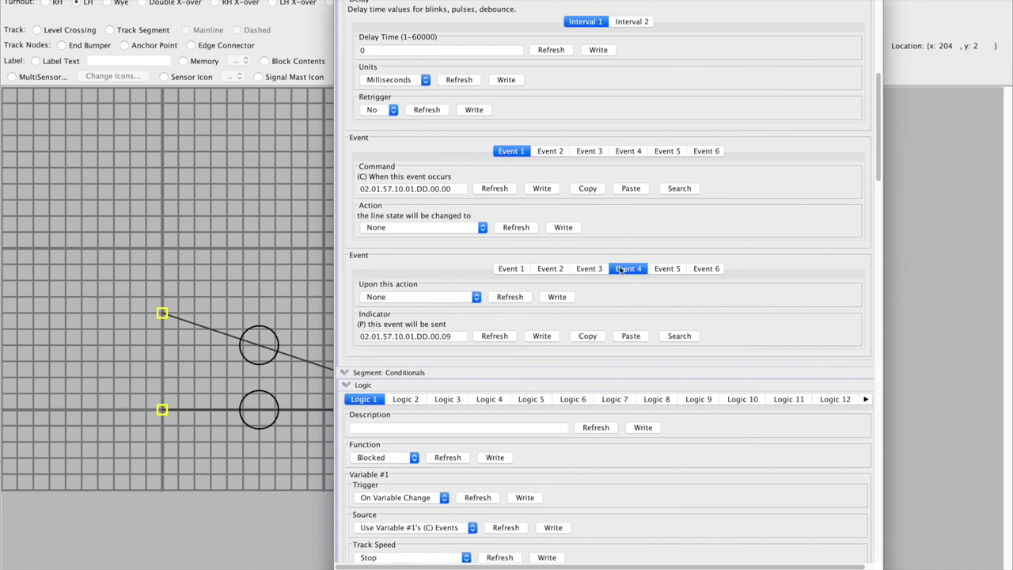
click(502, 271)
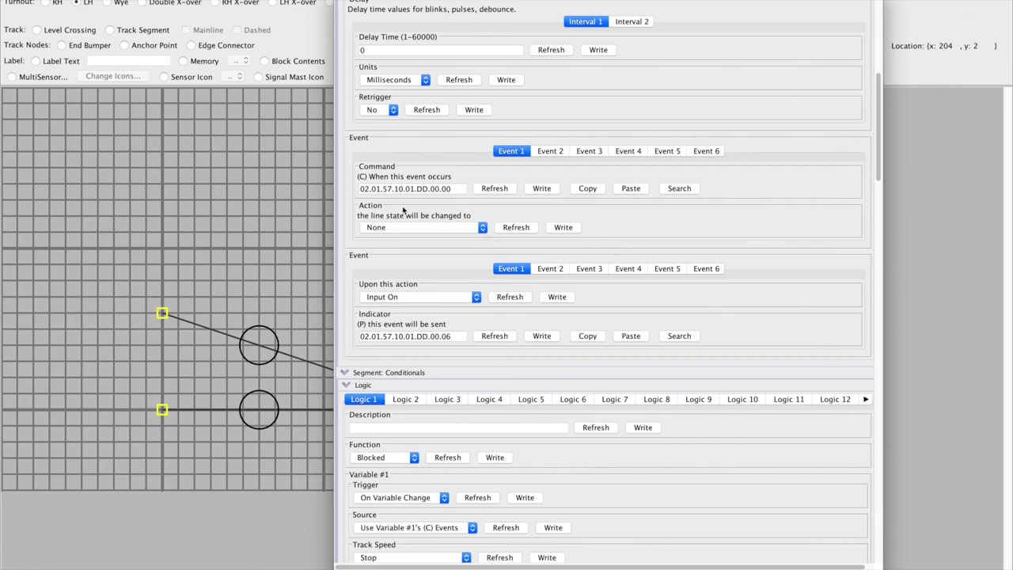
- Expand the Sensor/Turnout creation section and copy Event 1's command ID 02.01.57.10.01.DD.00.00 into the Active / Thrown event ID
key(ctrl+Right)
key(ctrl+Right)
key(ctrl+Right)
click(282, 187)
click(356, 564)
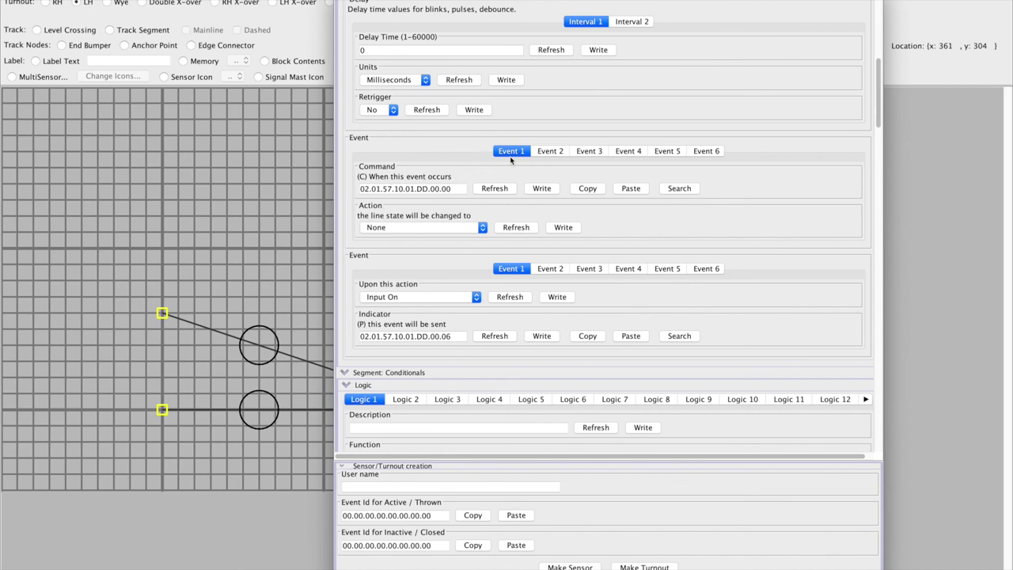
click(588, 189)
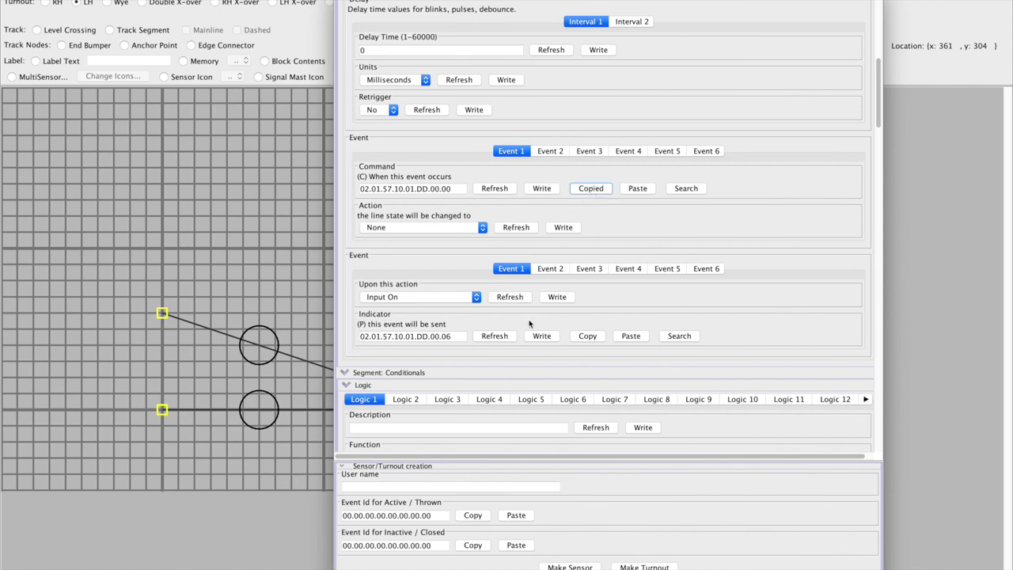
click(515, 515)
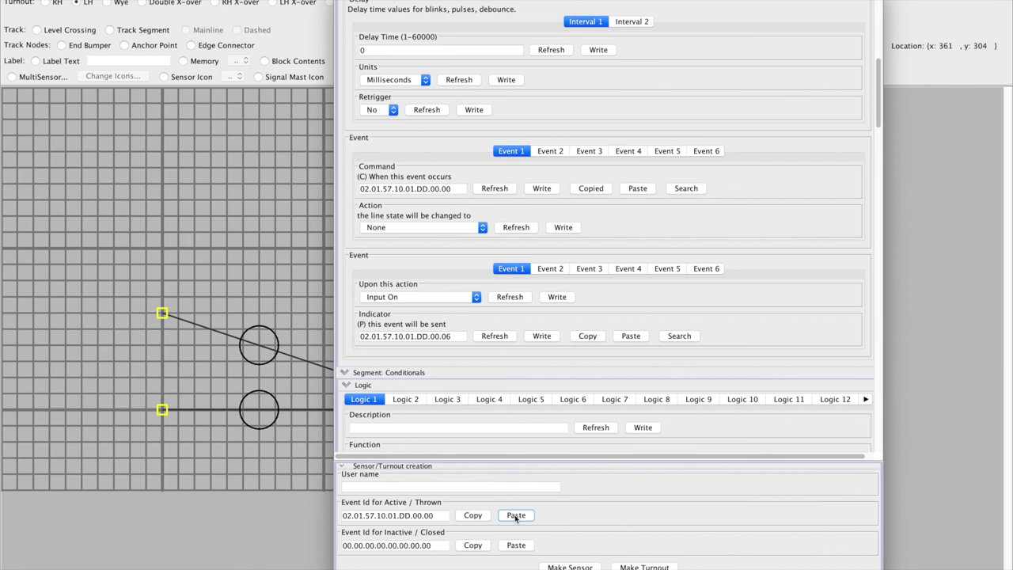
- Copy Event 2's command ID 02.01.57.10.01.DD.00.01 into the Inactive / Closed event ID and make the sensor
click(552, 152)
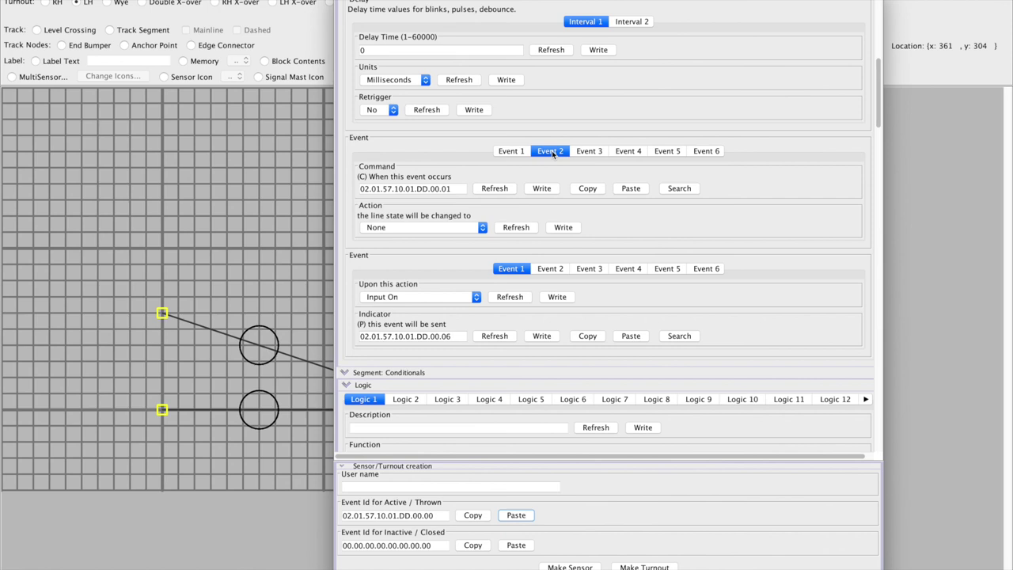
click(510, 152)
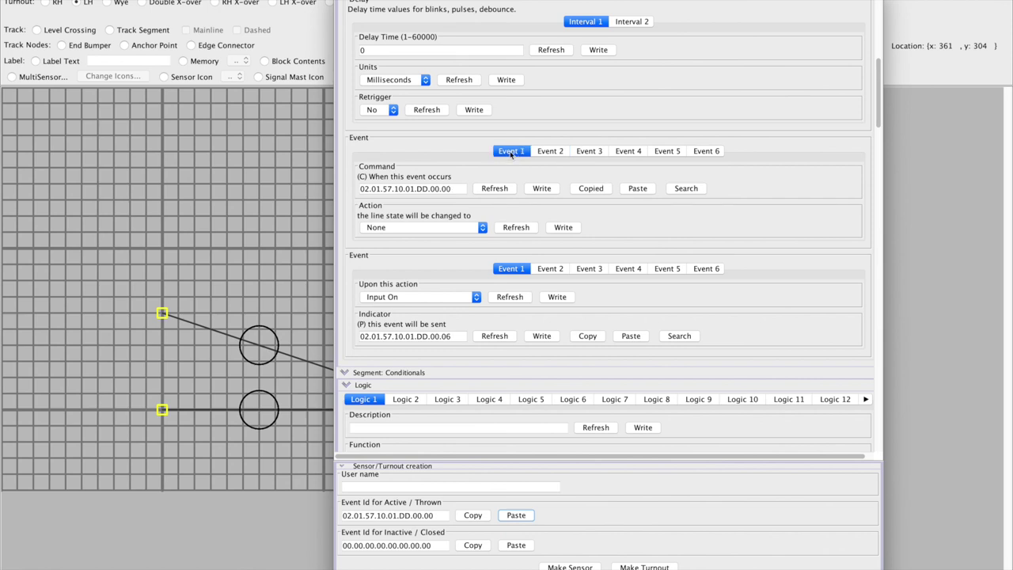
click(544, 154)
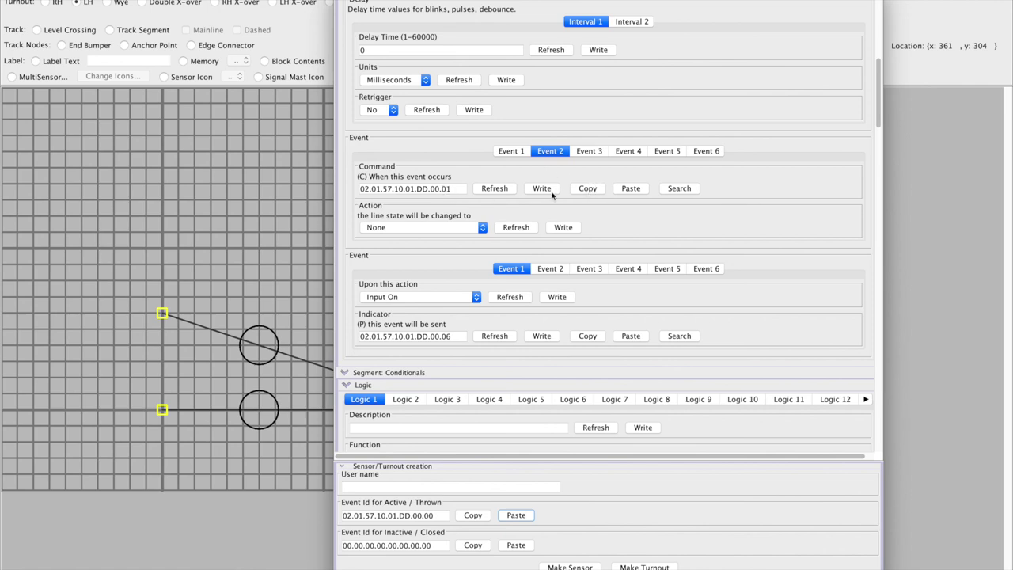
click(587, 190)
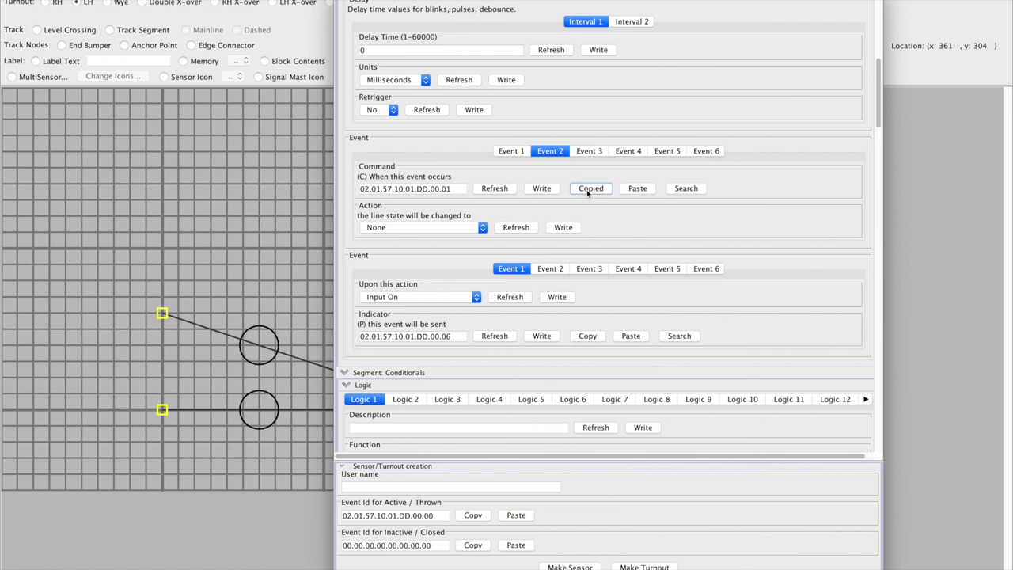
click(515, 545)
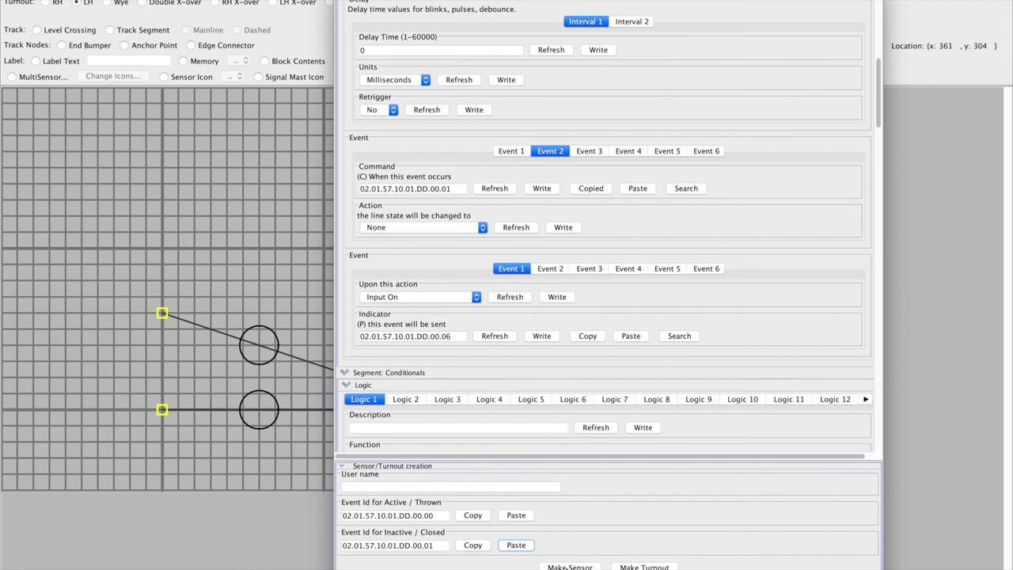
click(567, 567)
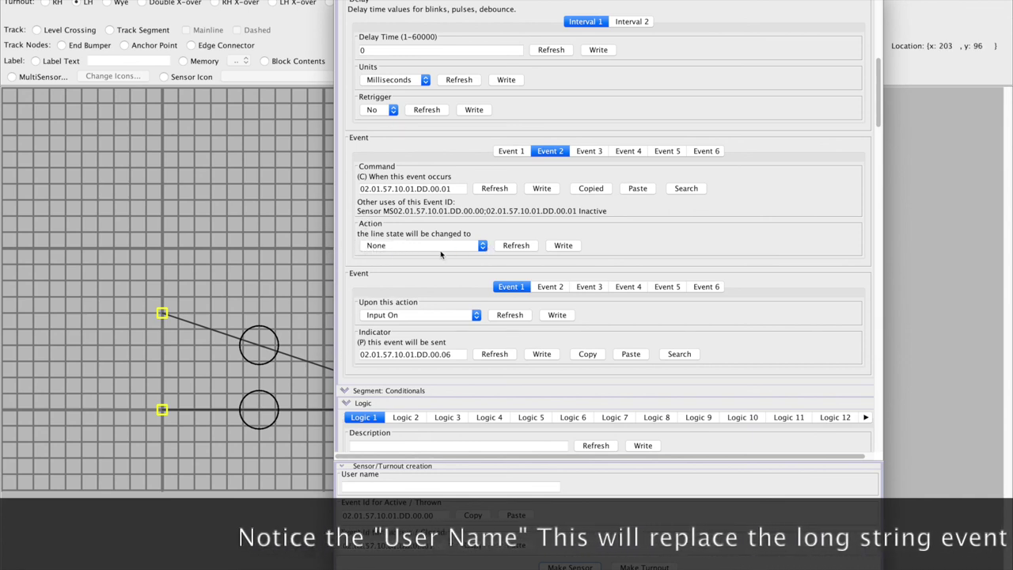
- Set the Event 1 command's line action to On (Line Active) and write it to the node
click(481, 246)
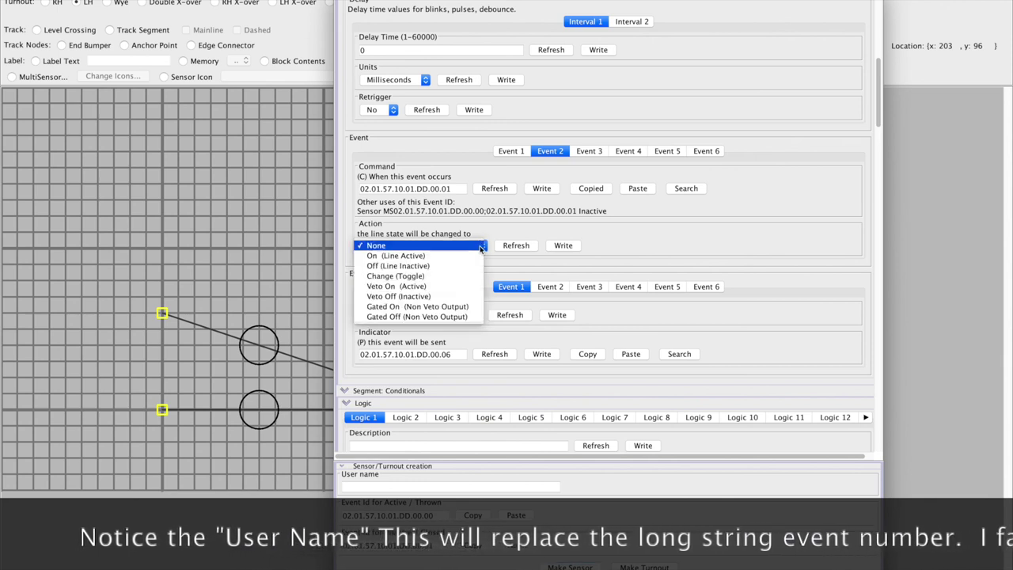
click(507, 166)
click(509, 152)
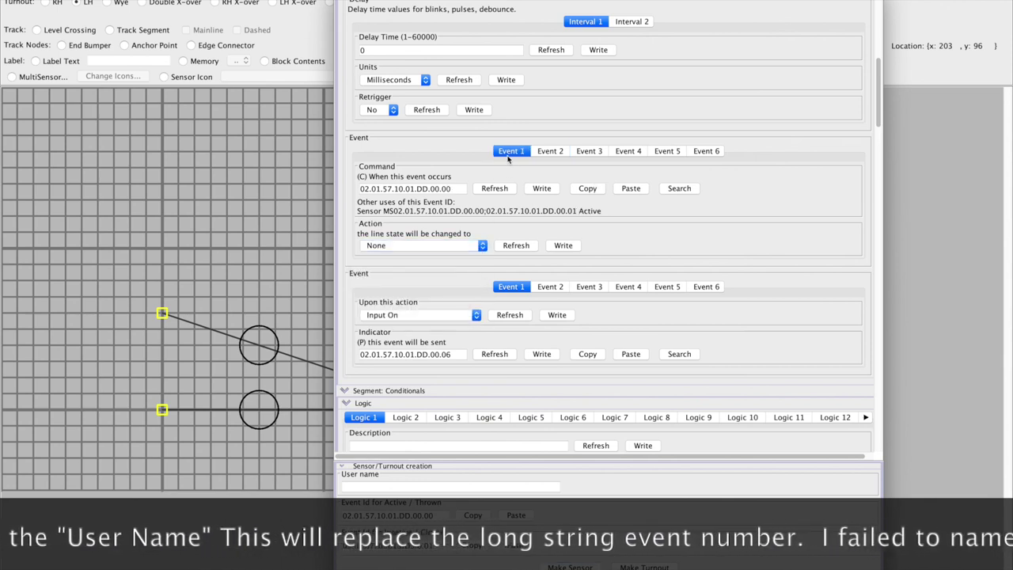
click(481, 246)
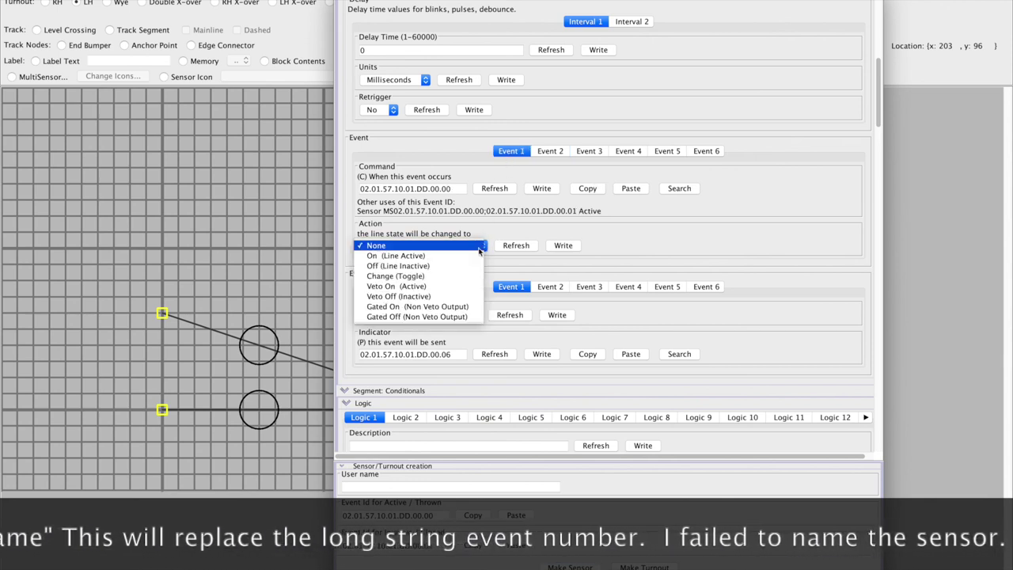
click(395, 259)
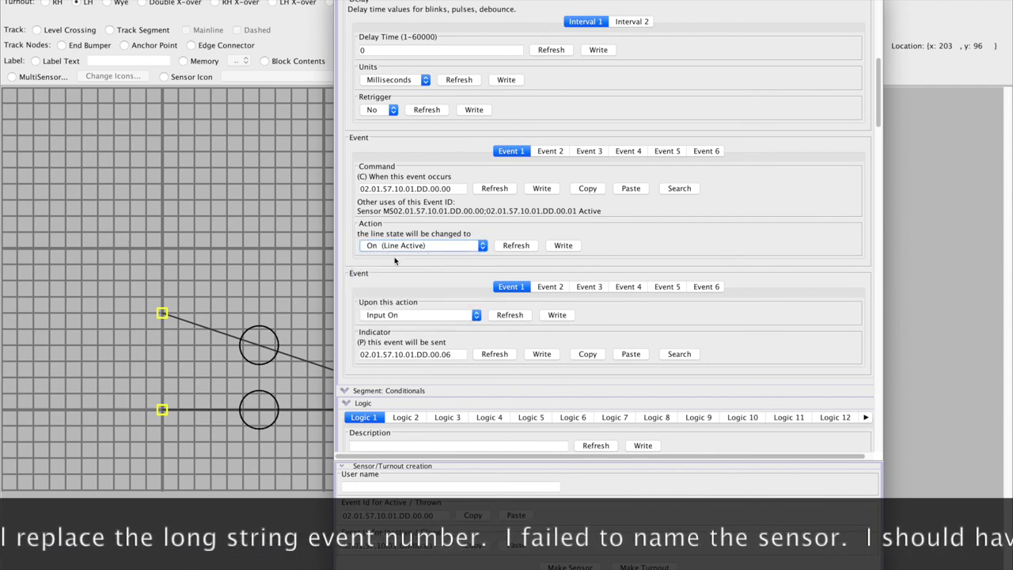
click(564, 246)
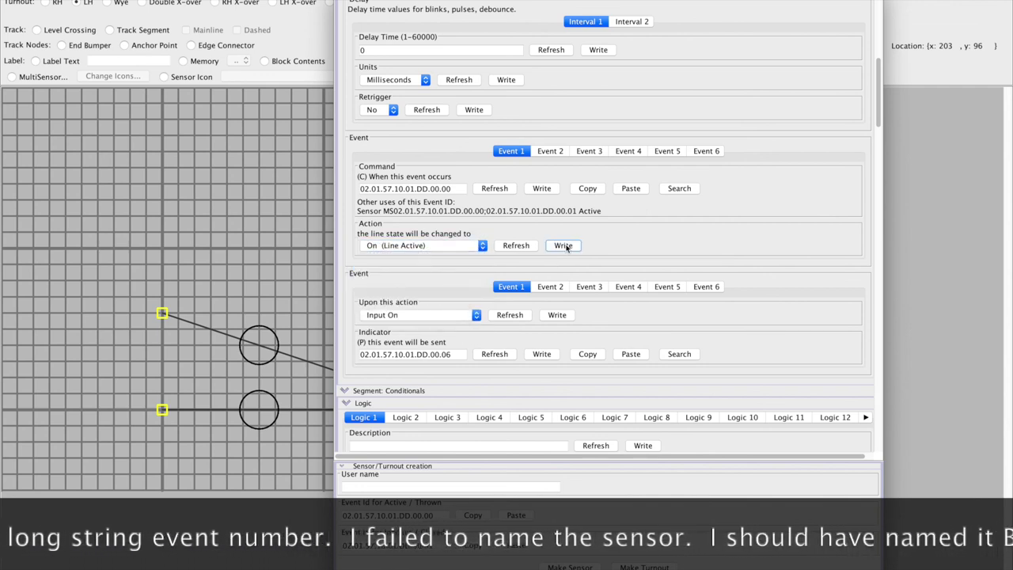
- Set the Event 2 command's line action to Off (Line Inactive), write it to the node and return to Event 1
click(554, 151)
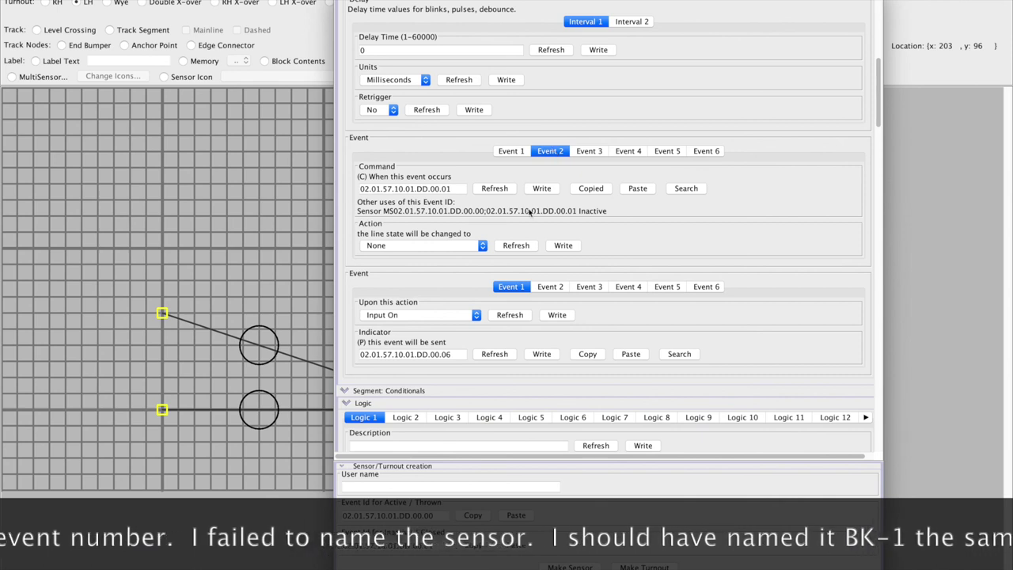
click(480, 250)
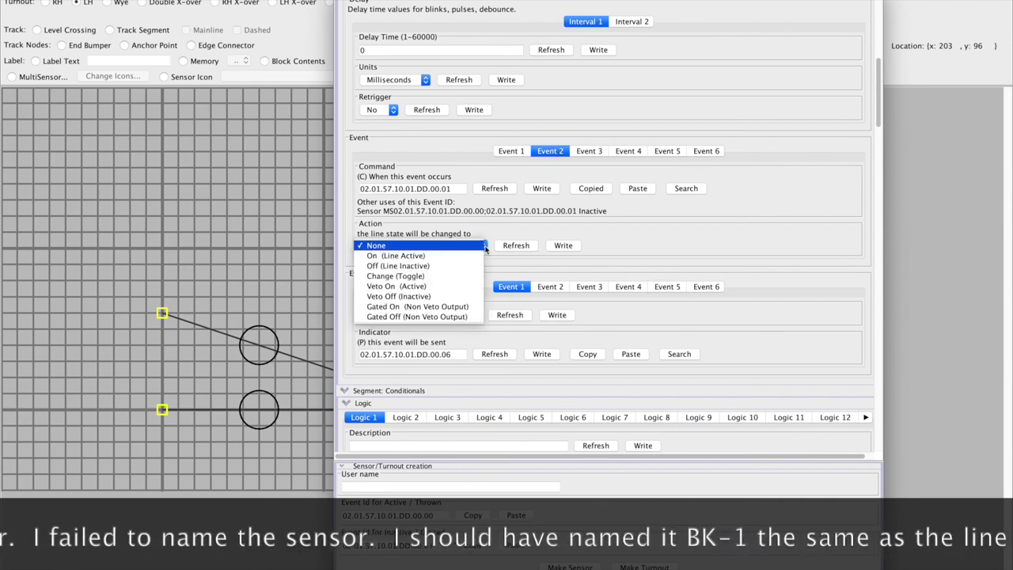
click(425, 267)
click(570, 246)
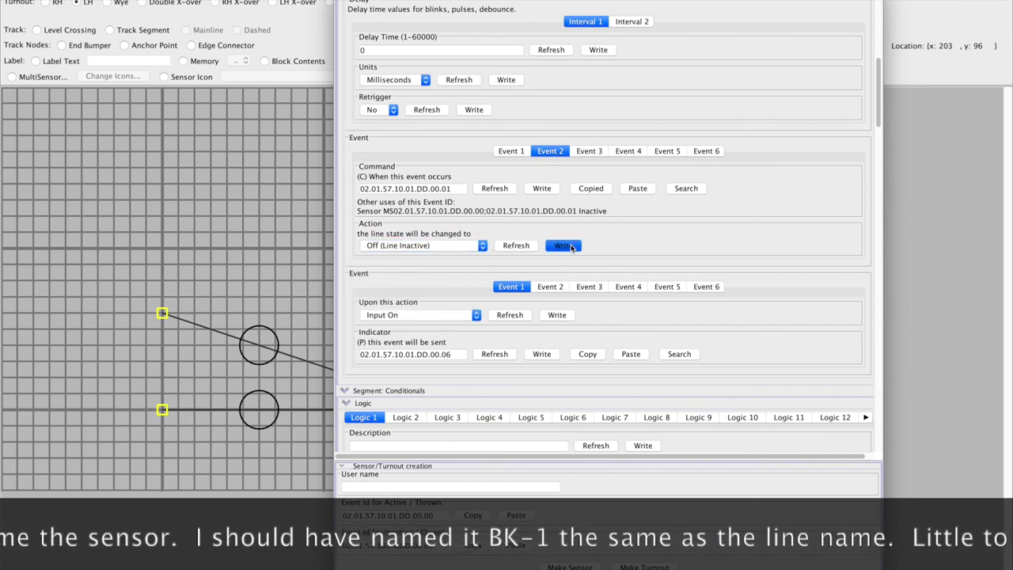
click(511, 154)
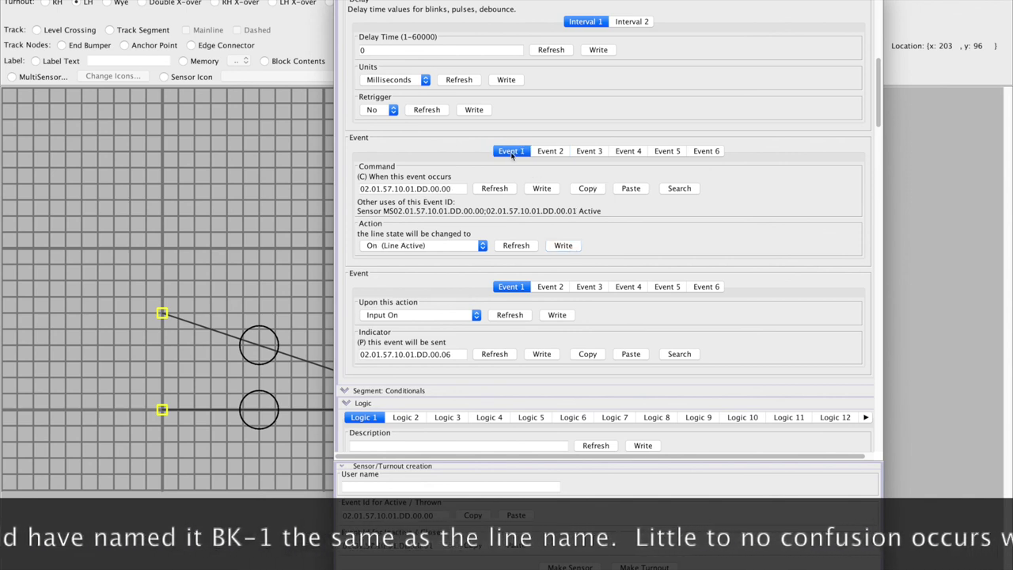
- Review the commands and sensor uses of Line 1's Event 1 and Event 2
click(548, 152)
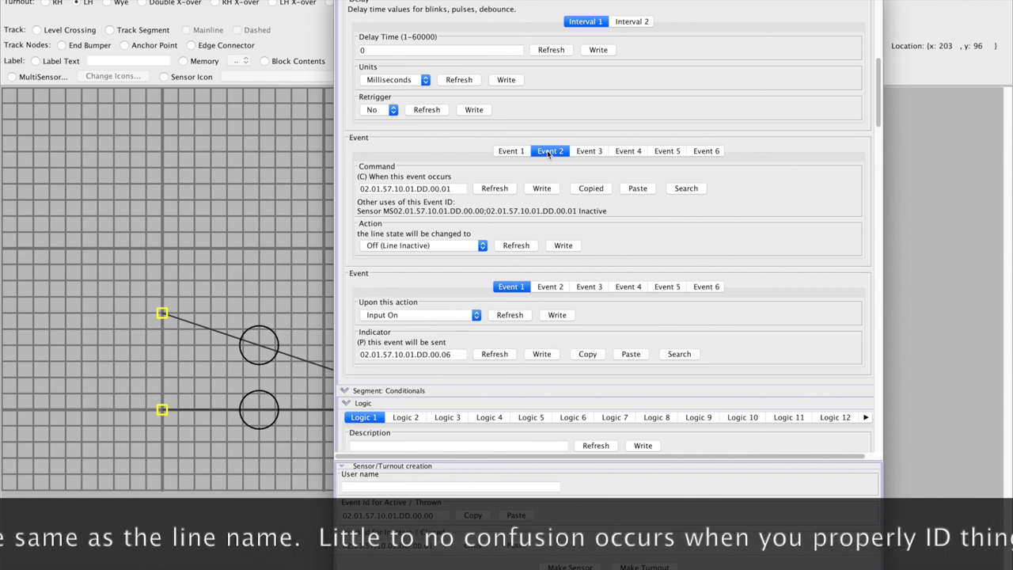
click(501, 155)
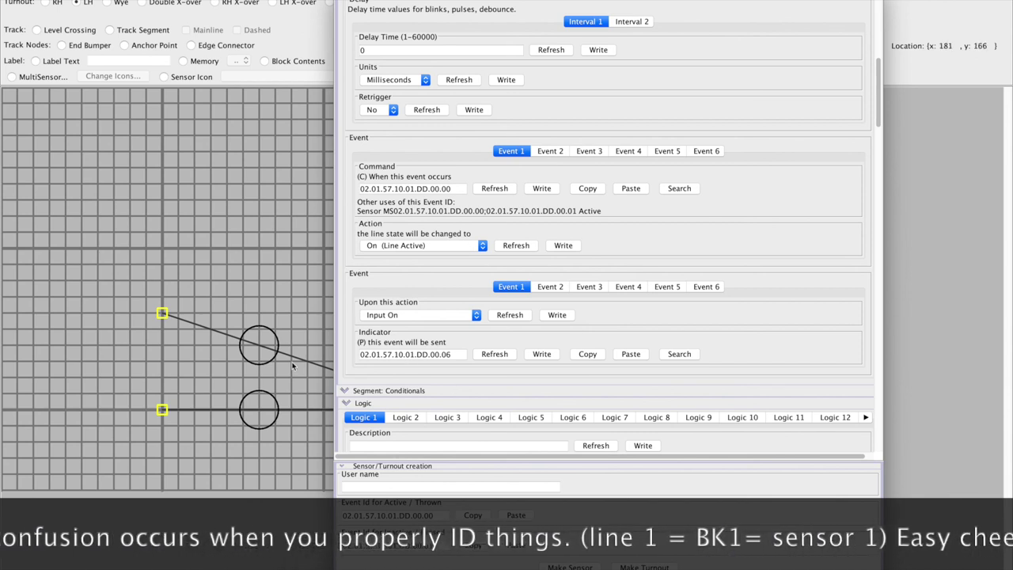
click(288, 427)
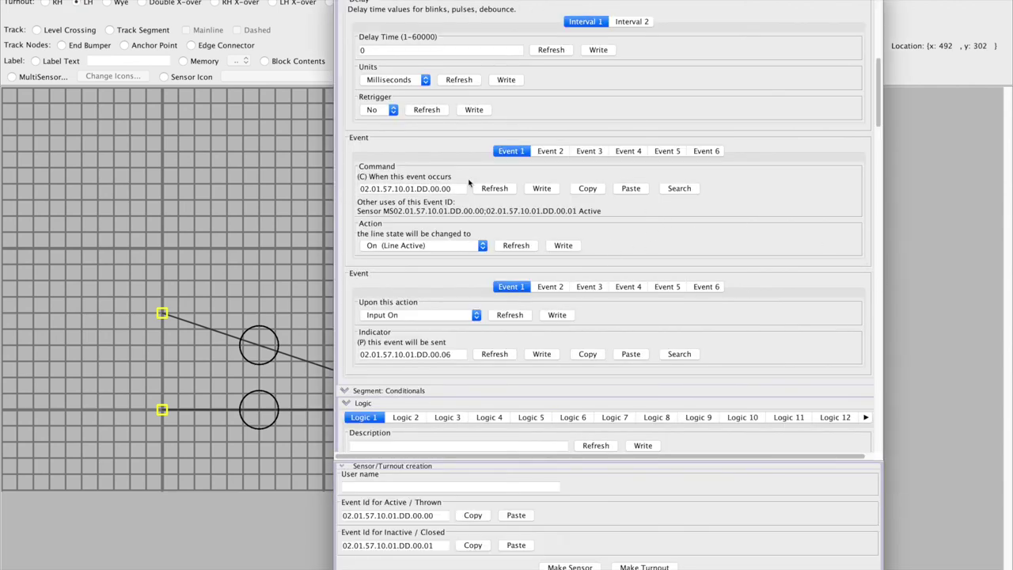
- Edit the straight track segment on the turnout's single-track side in the layout panel and assign it block name BK-1
click(290, 218)
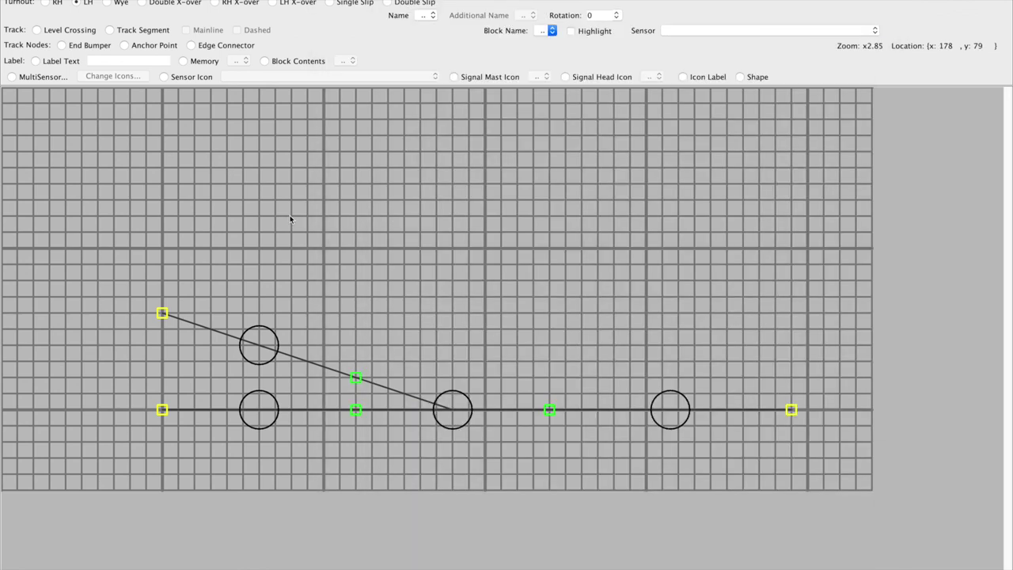
right_click(665, 422)
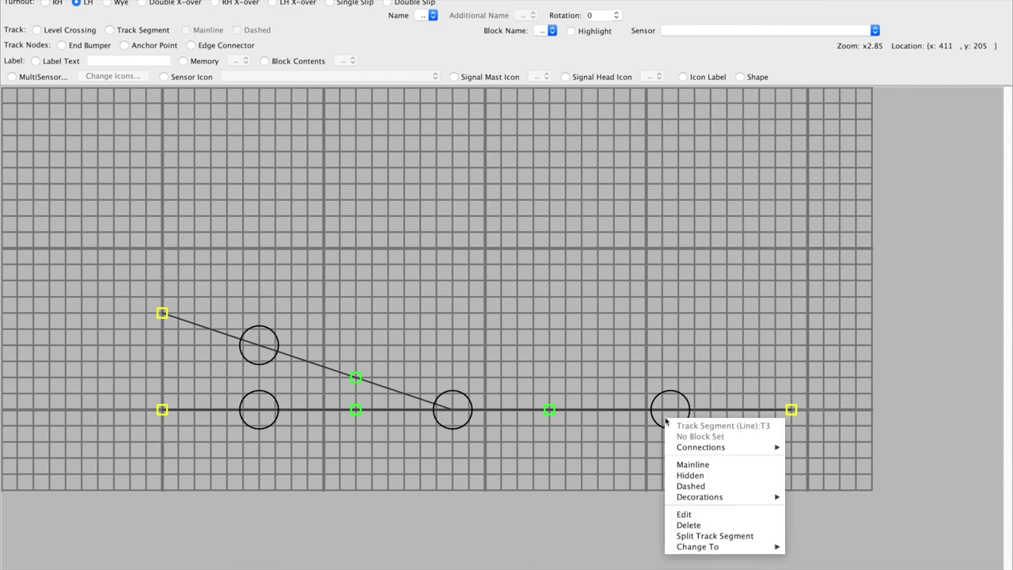
click(695, 515)
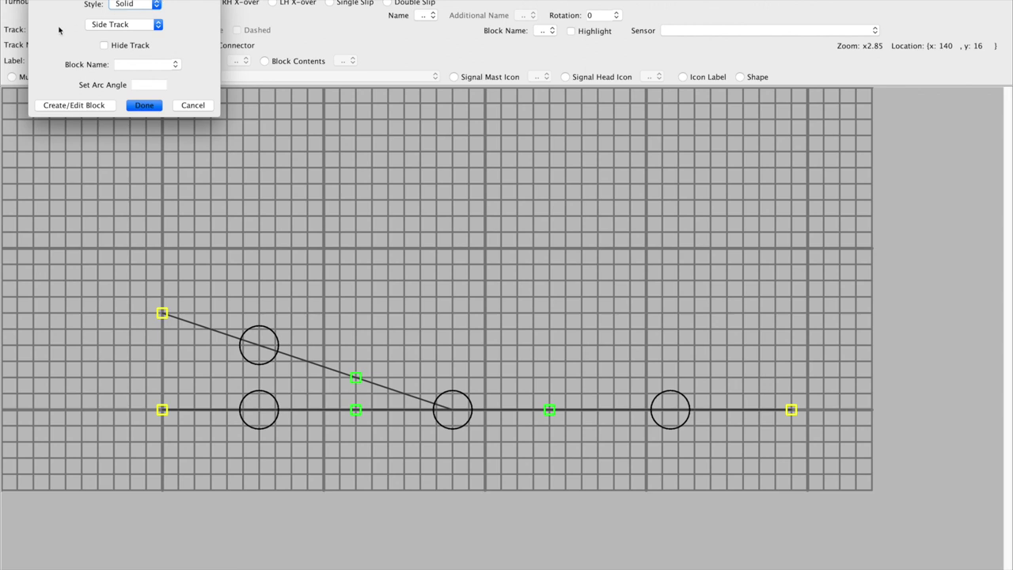
click(158, 25)
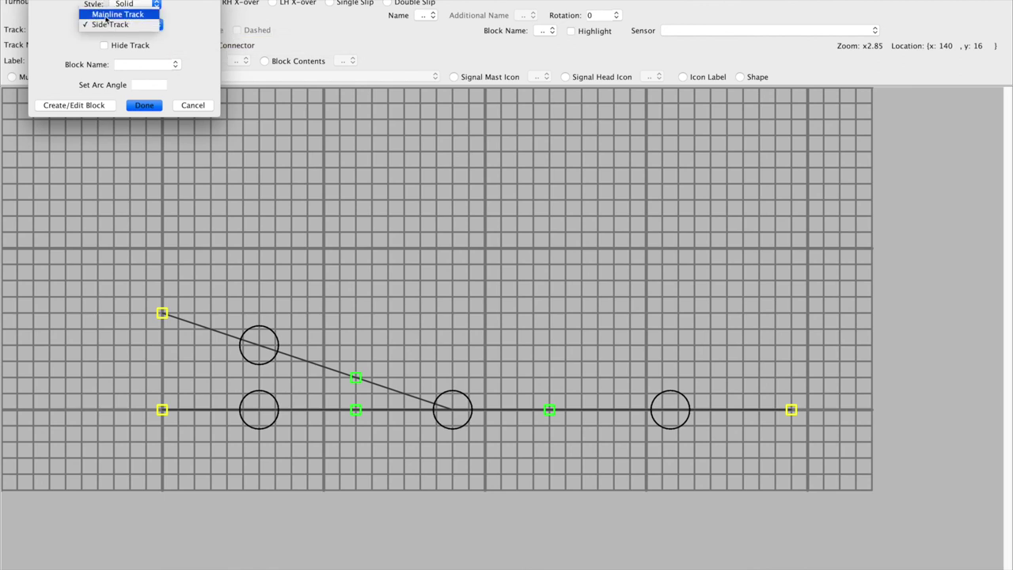
click(192, 35)
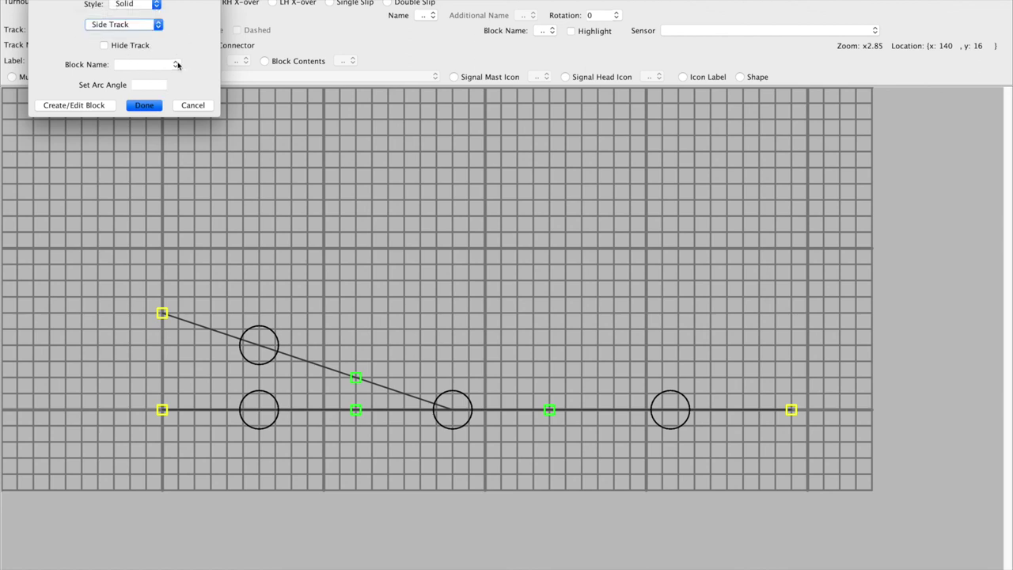
click(177, 65)
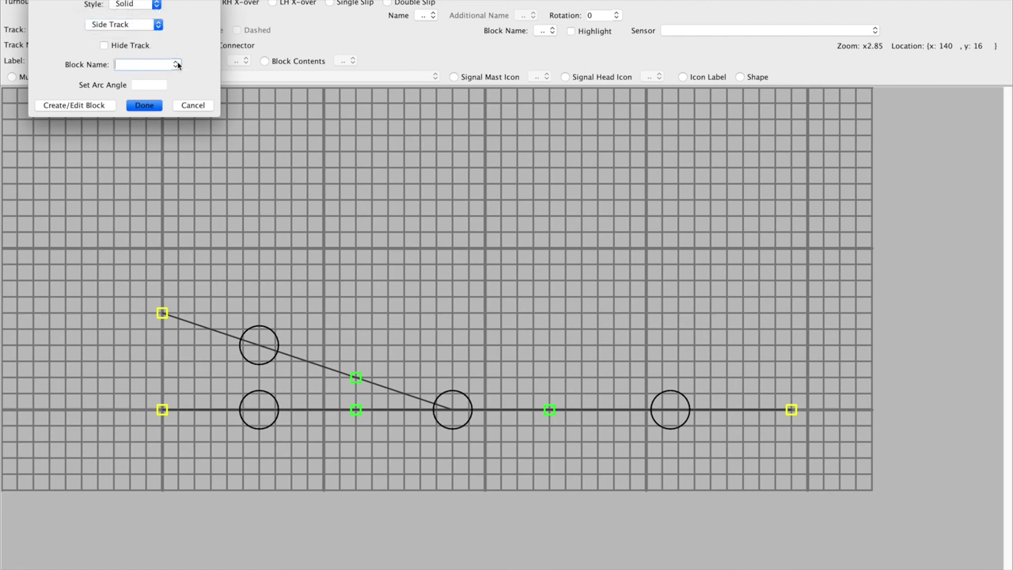
text(BK-1)
click(144, 110)
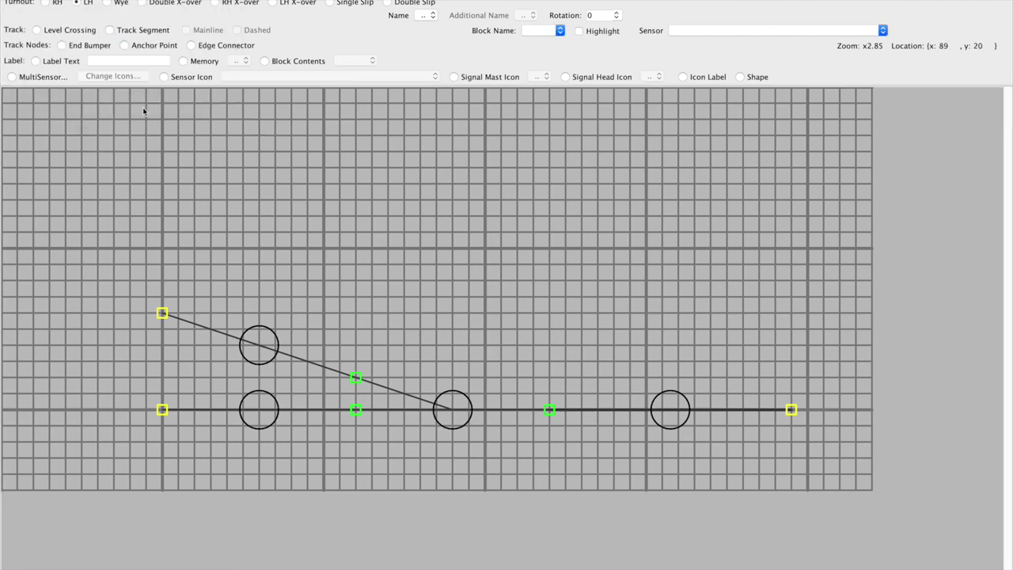
- Edit block BK-1 from its track segment and assign occupancy sensor MS02.01.57.10.01.DD.00.00;02.01.57.10.01.DD.00.01
right_click(665, 427)
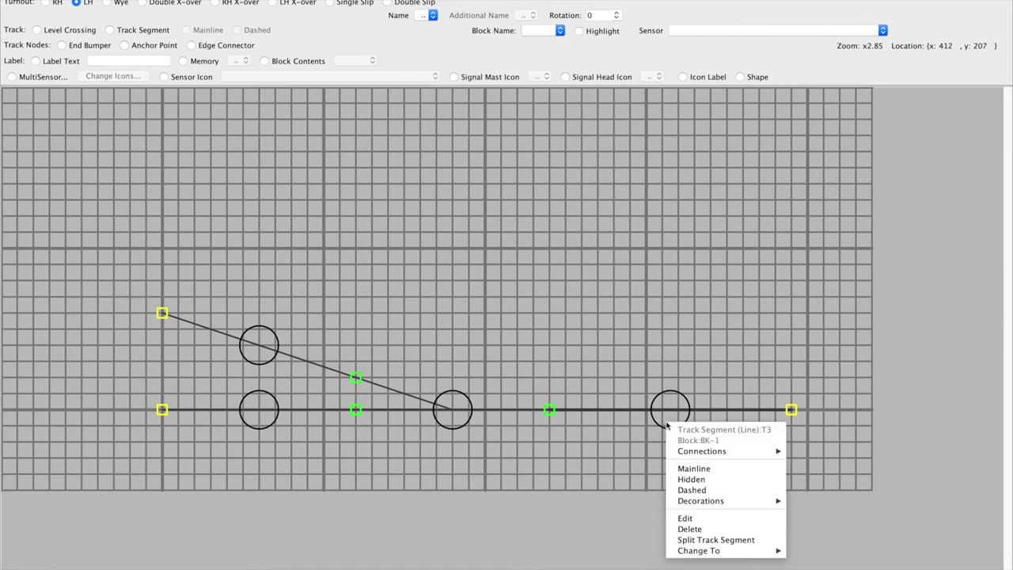
click(708, 519)
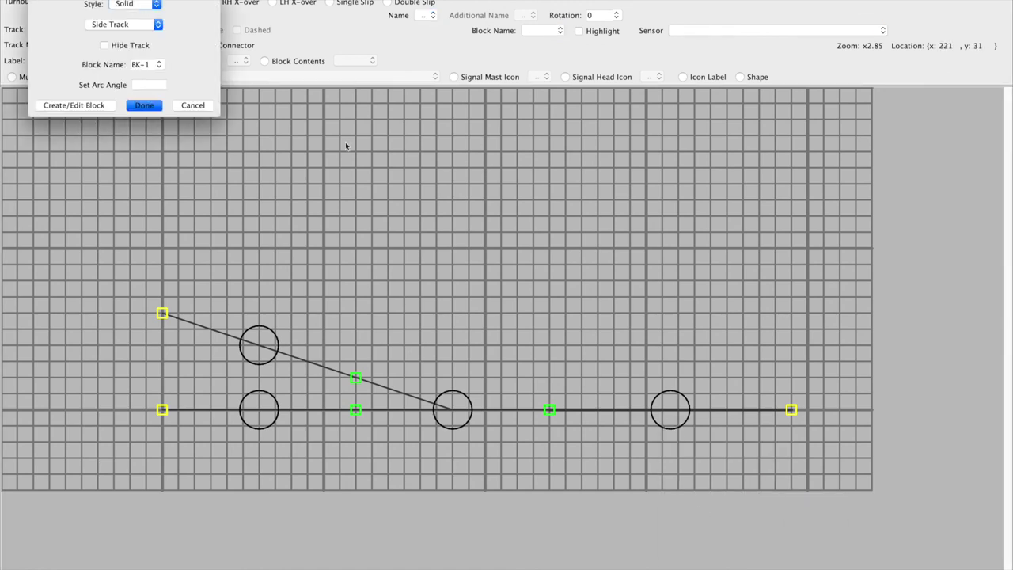
click(73, 108)
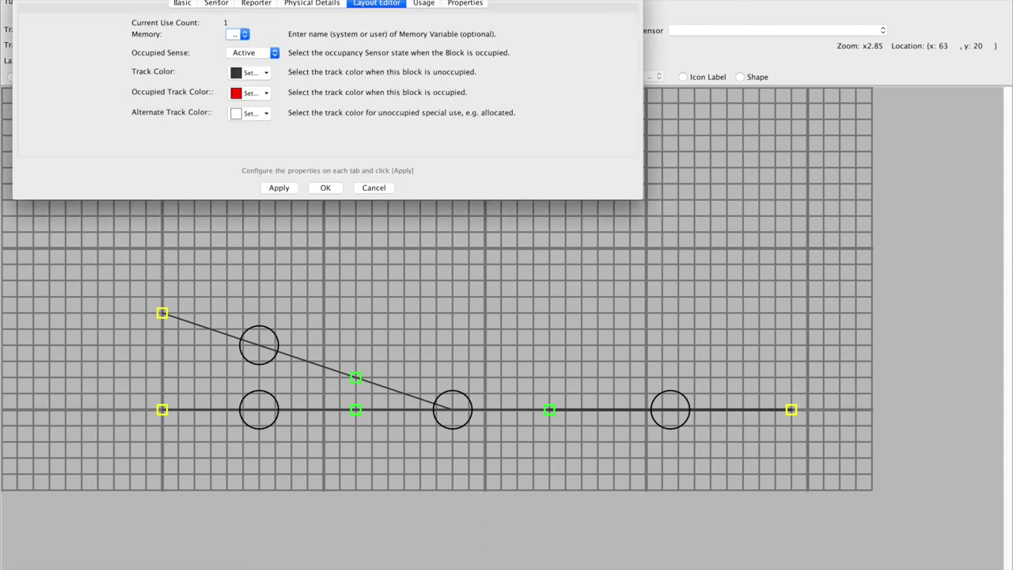
click(217, 4)
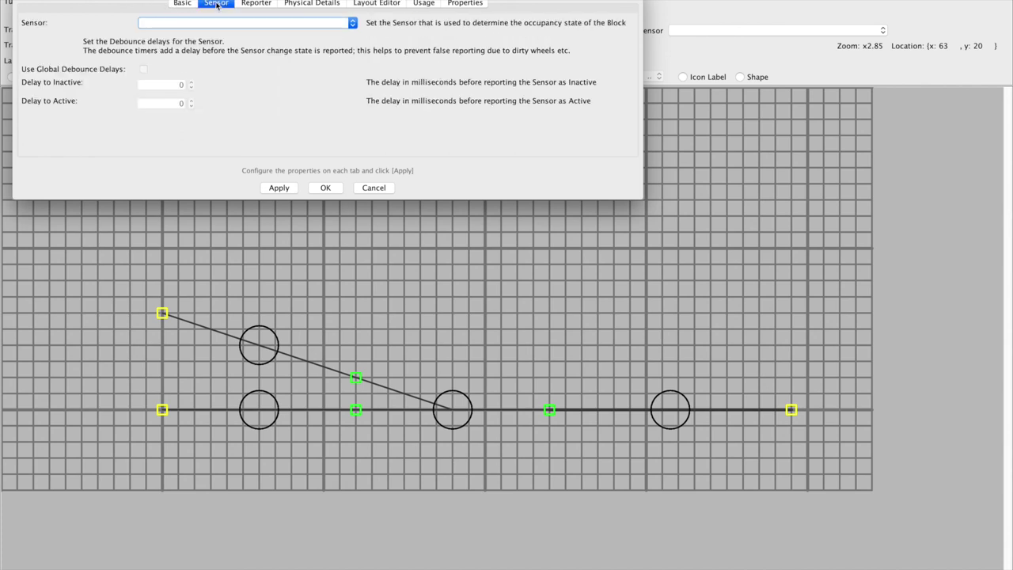
click(352, 25)
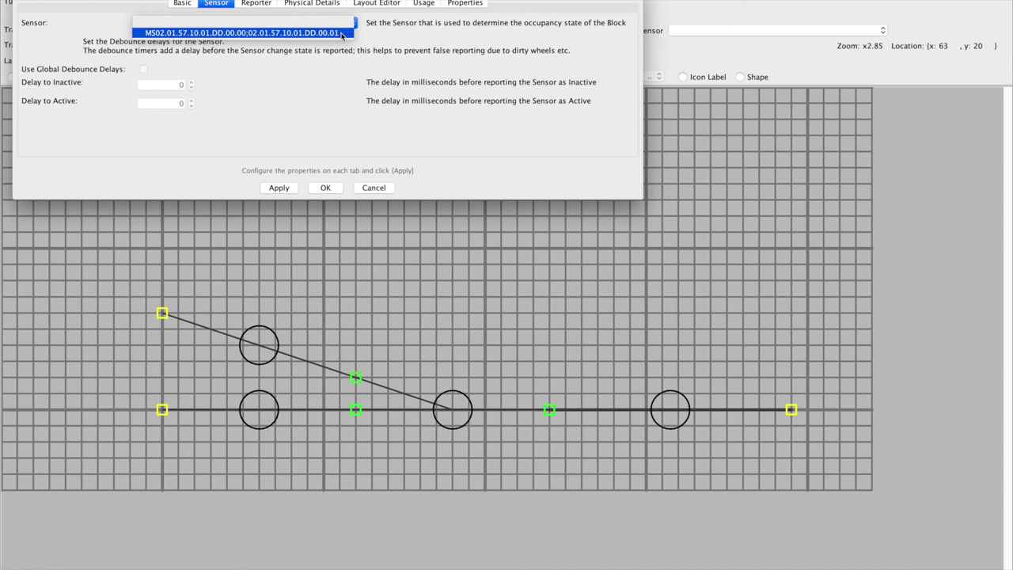
click(342, 33)
click(285, 189)
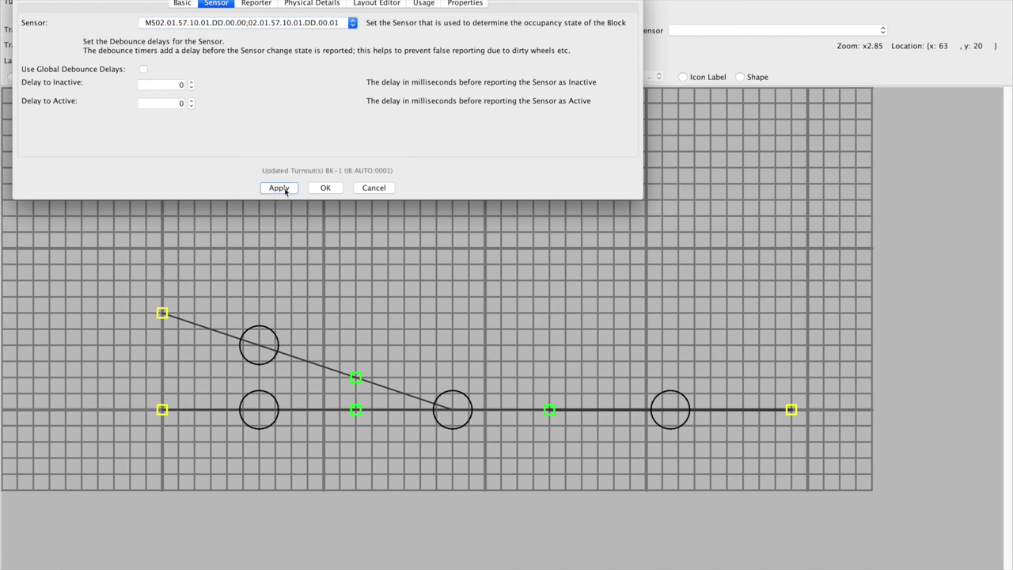
click(324, 190)
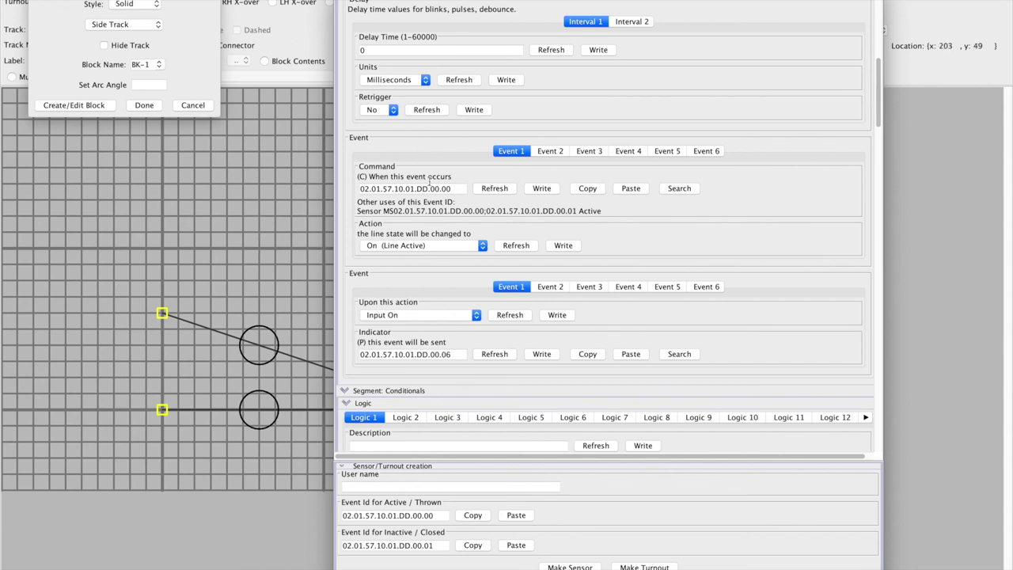
- Check the block assignment of the straight track segment on the turnout's single-track side
click(316, 235)
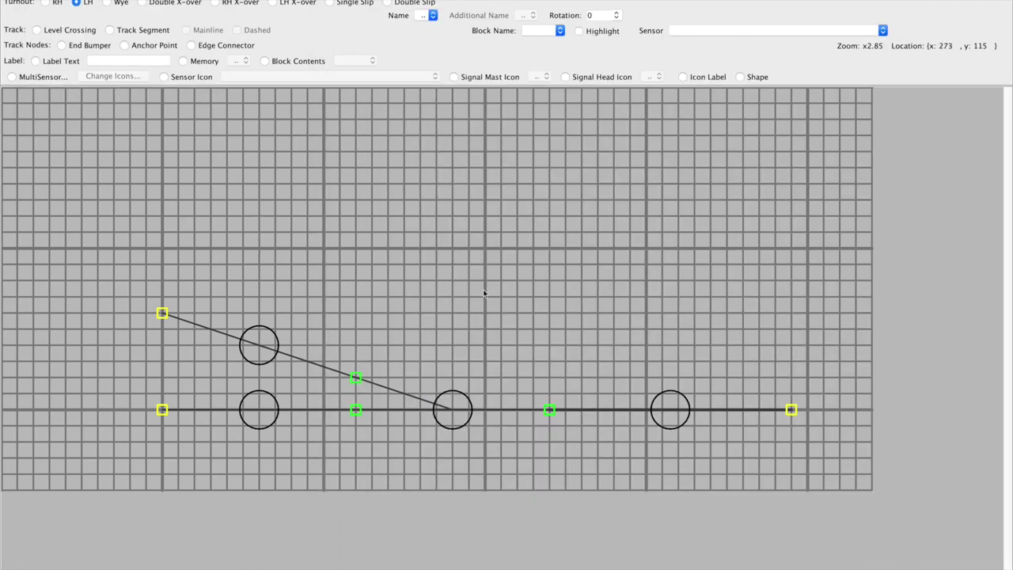
right_click(676, 422)
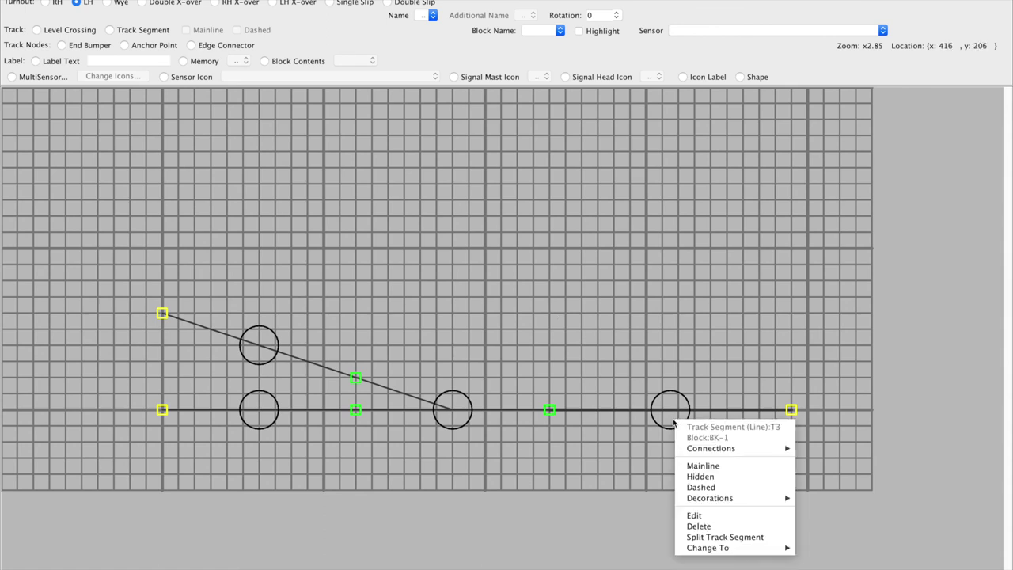
click(632, 466)
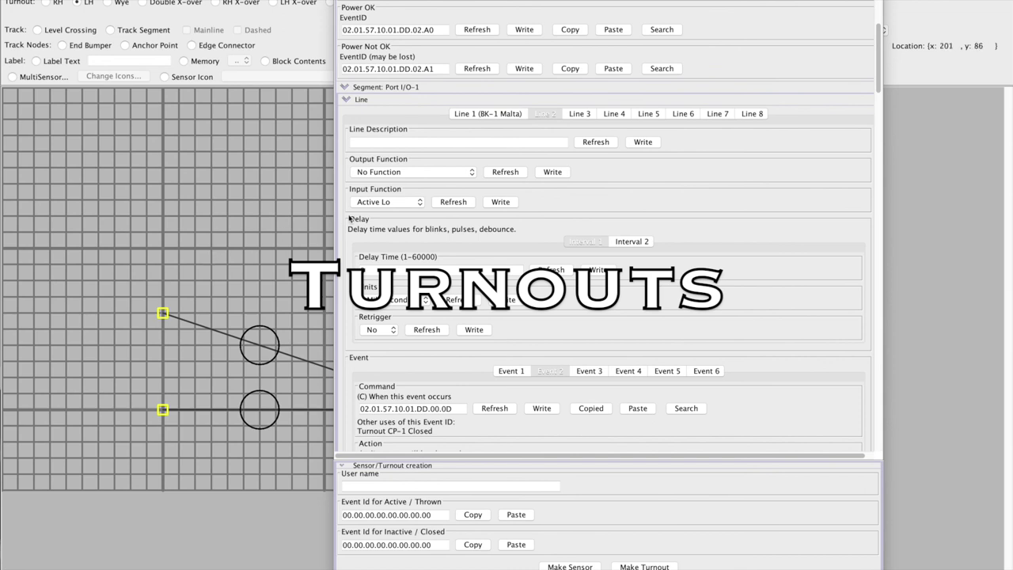
- Set the Port I/O Line 2 description to CP-1 and write it to the node
click(482, 115)
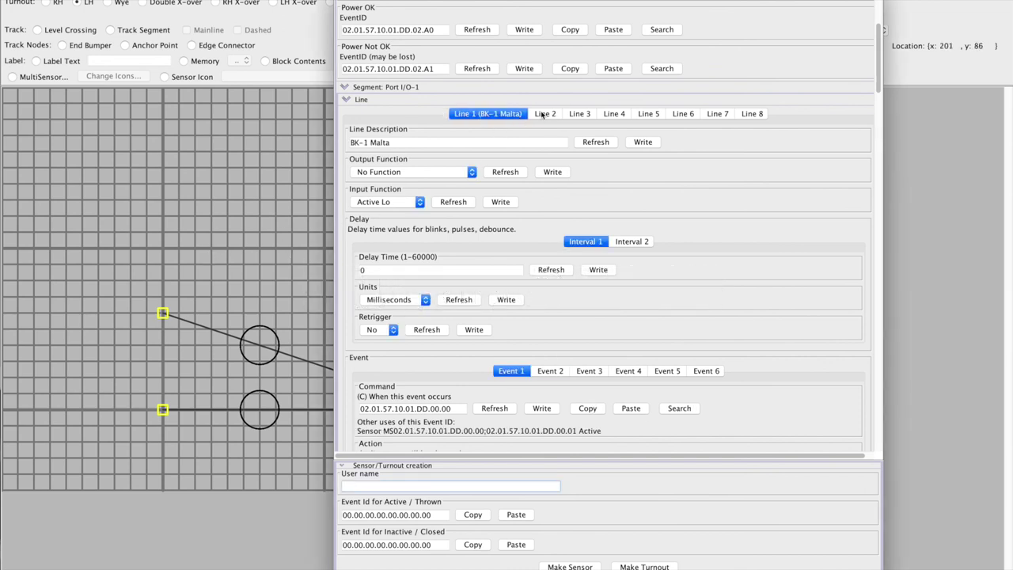
click(542, 114)
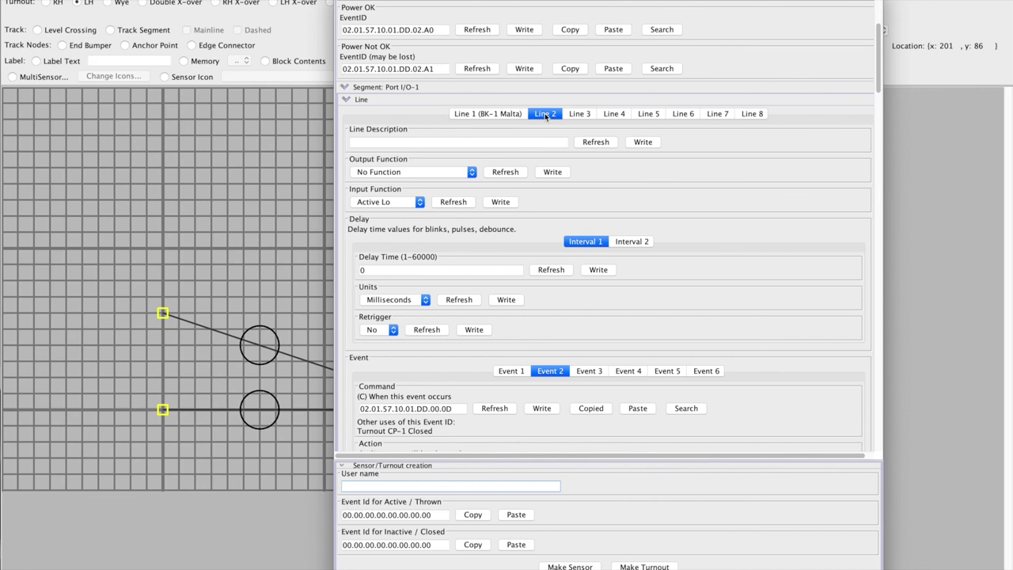
click(365, 142)
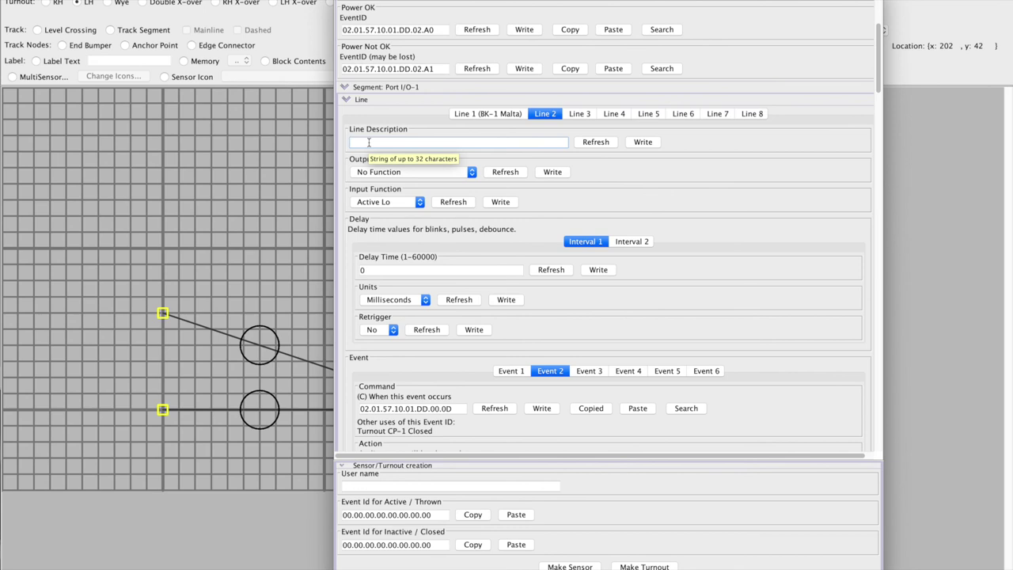
text(CP)
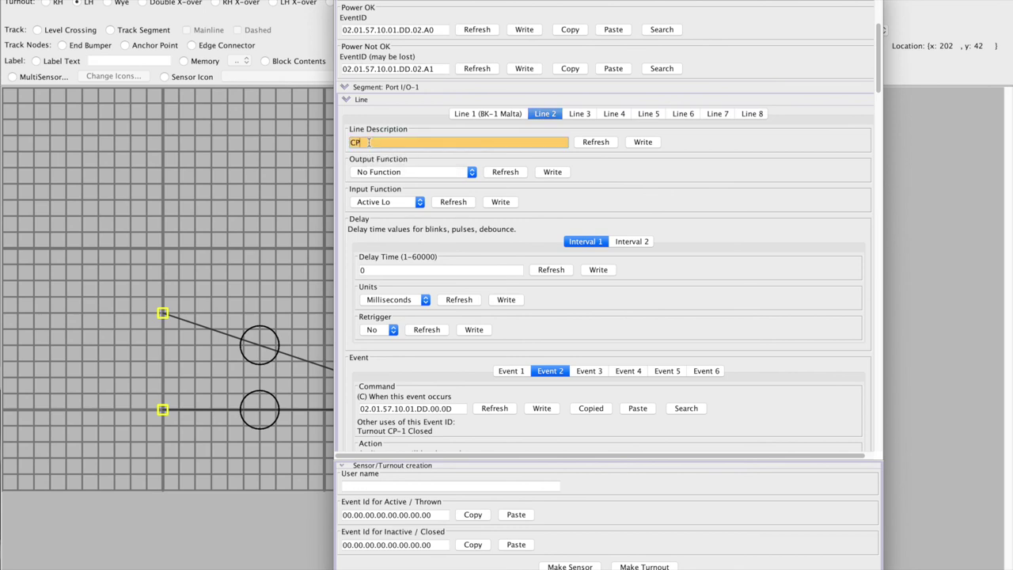
text(-)
click(653, 144)
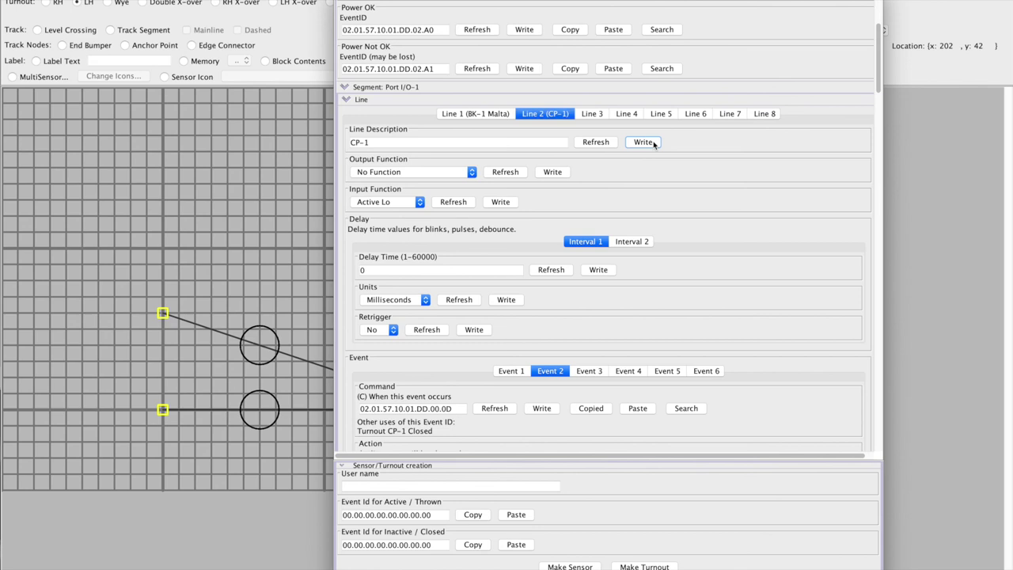
- Set Line 2's output function to Steady Active Hi and write it to the node
click(471, 172)
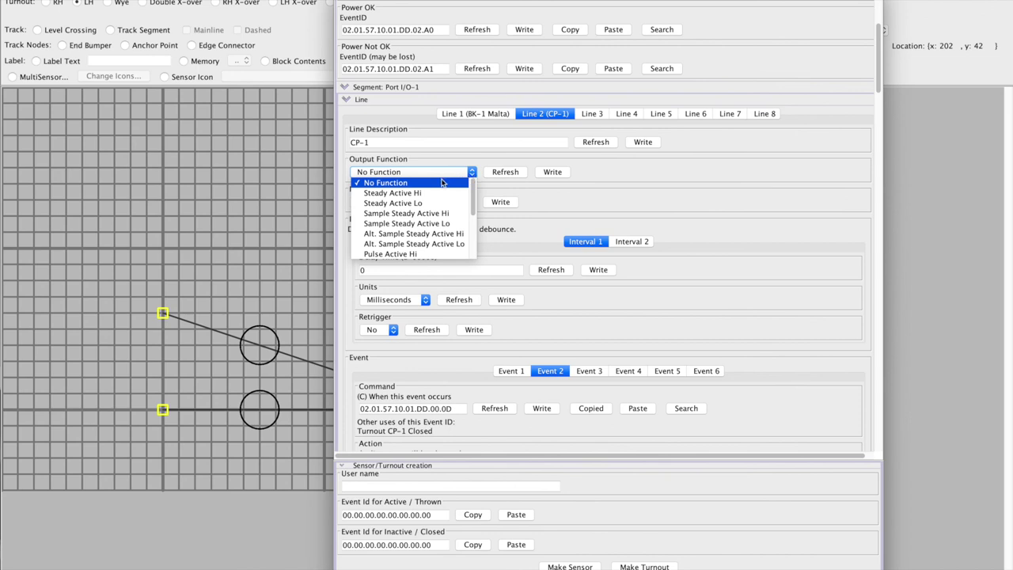
click(421, 194)
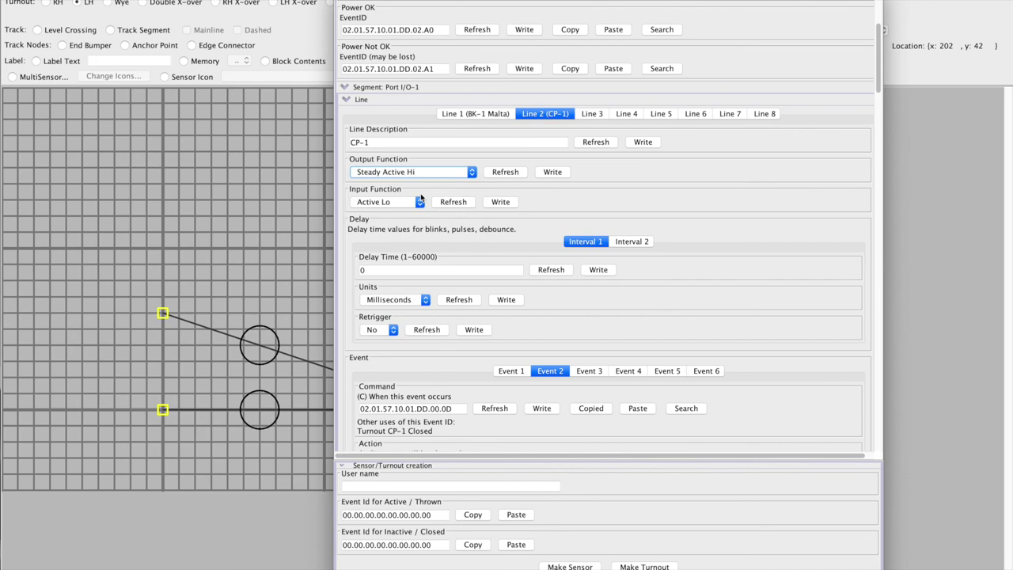
click(551, 173)
click(472, 174)
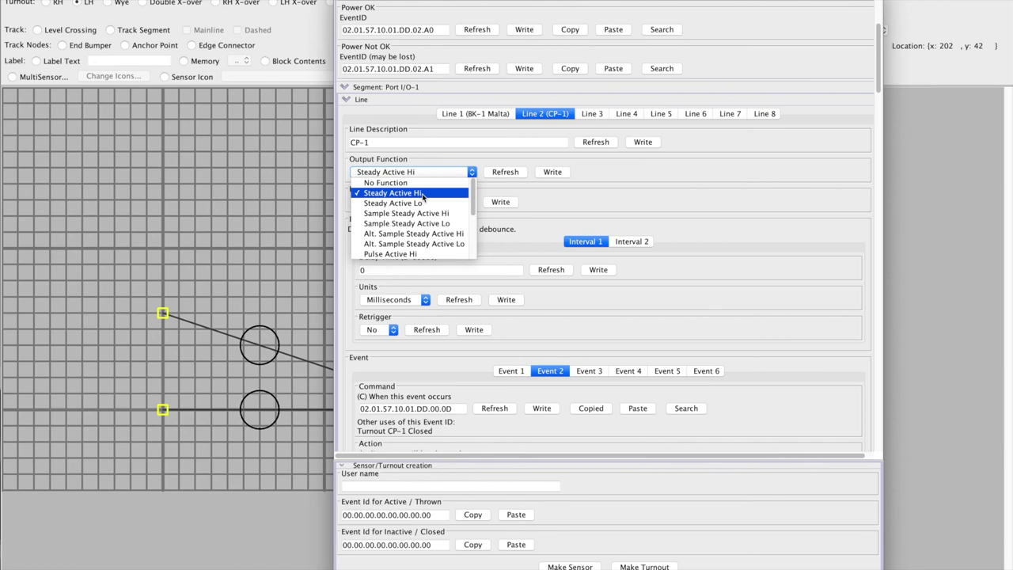
click(423, 196)
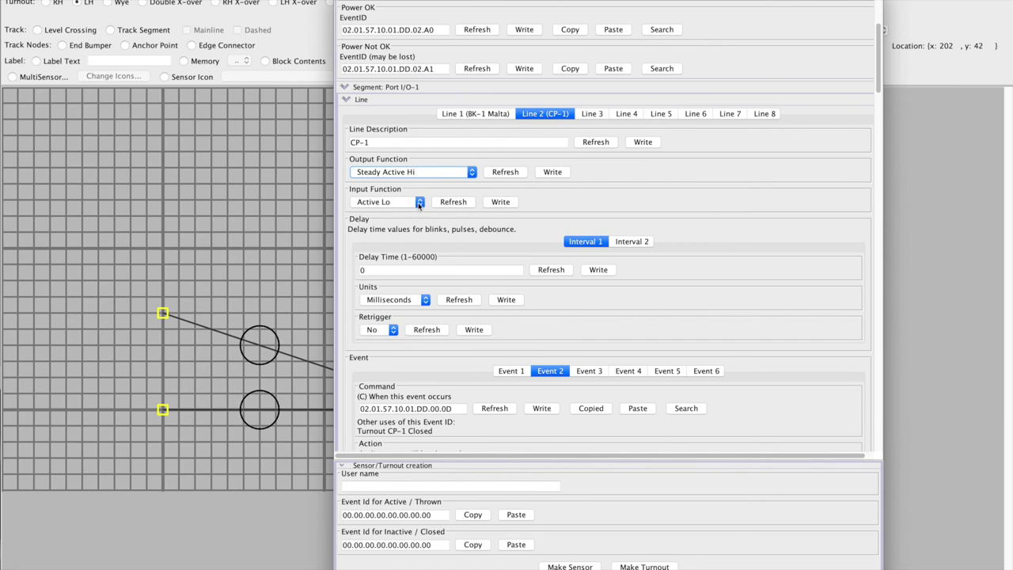
- Set Line 2's input function to Disabled, then write both the input and output functions to the node
click(420, 203)
click(393, 213)
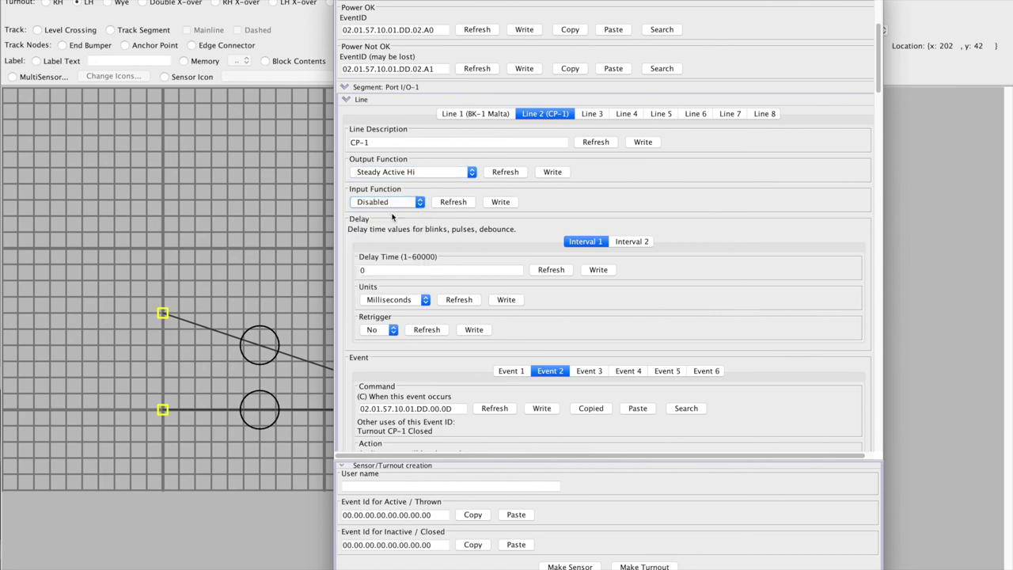
click(500, 202)
click(563, 176)
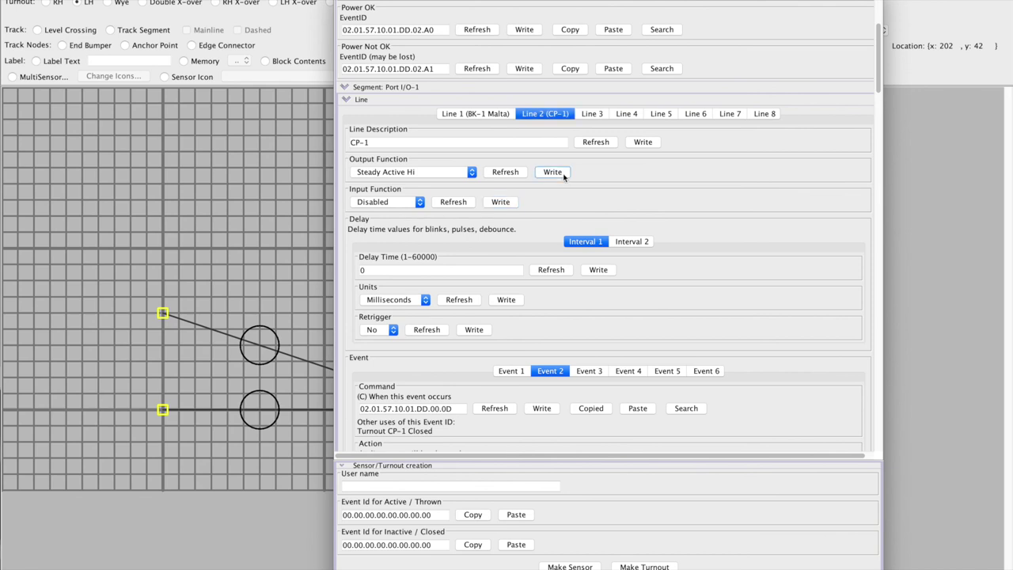
- Review the command event IDs, turnout uses and line actions of Line 2's Event 1 and Event 2
scroll(564, 177, down, 5)
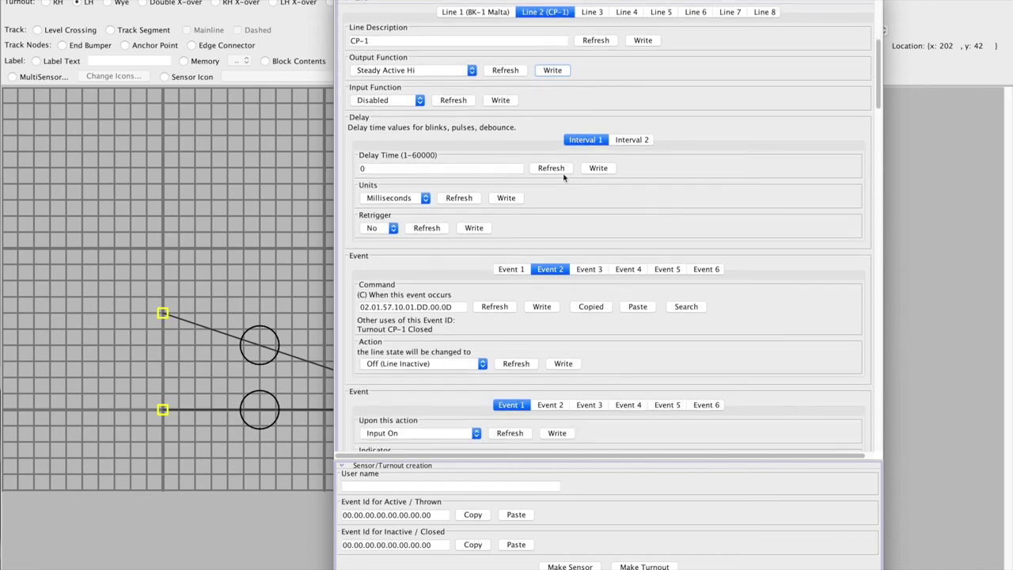
scroll(564, 177, down, 1)
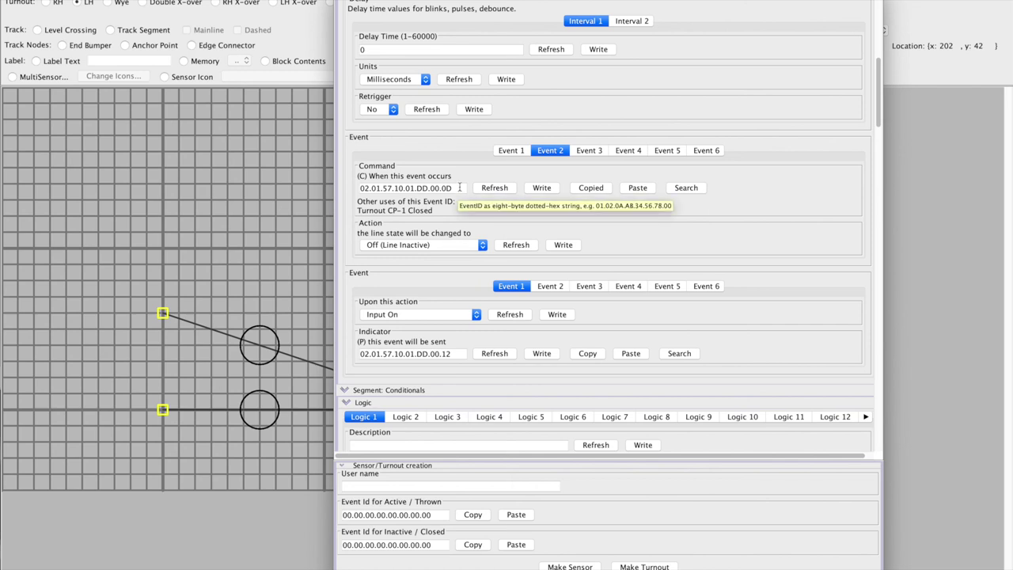
click(513, 151)
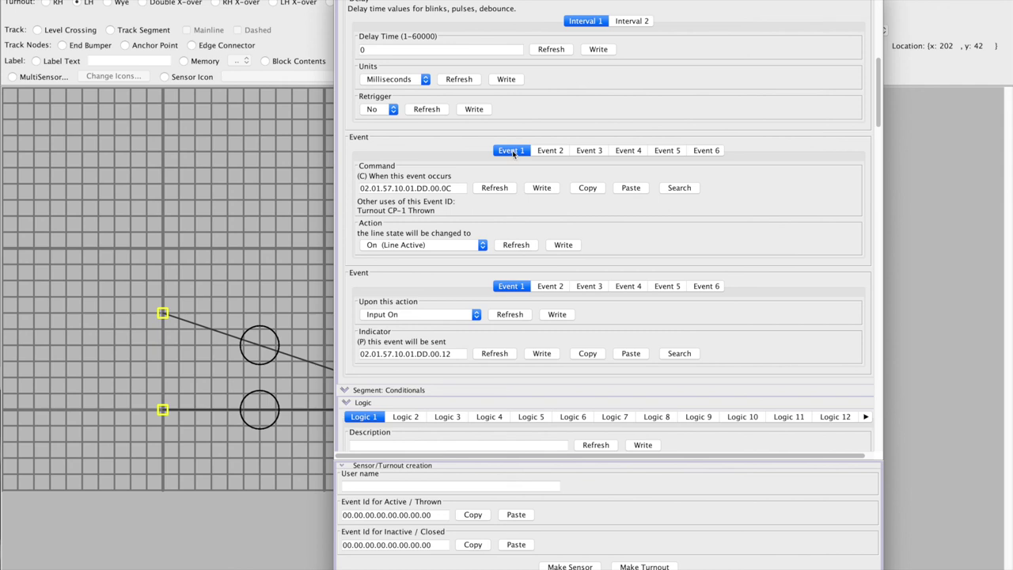
click(554, 152)
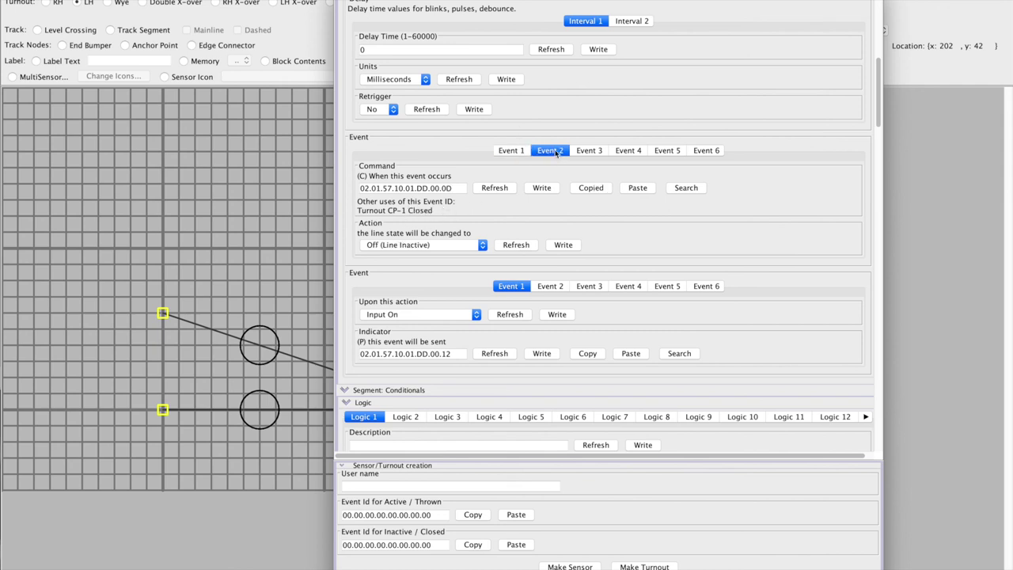
- Enter CP-1 as the user name for sensor/turnout creation and copy Line 2 Event 1's command event ID into the Active / Thrown event ID
click(507, 152)
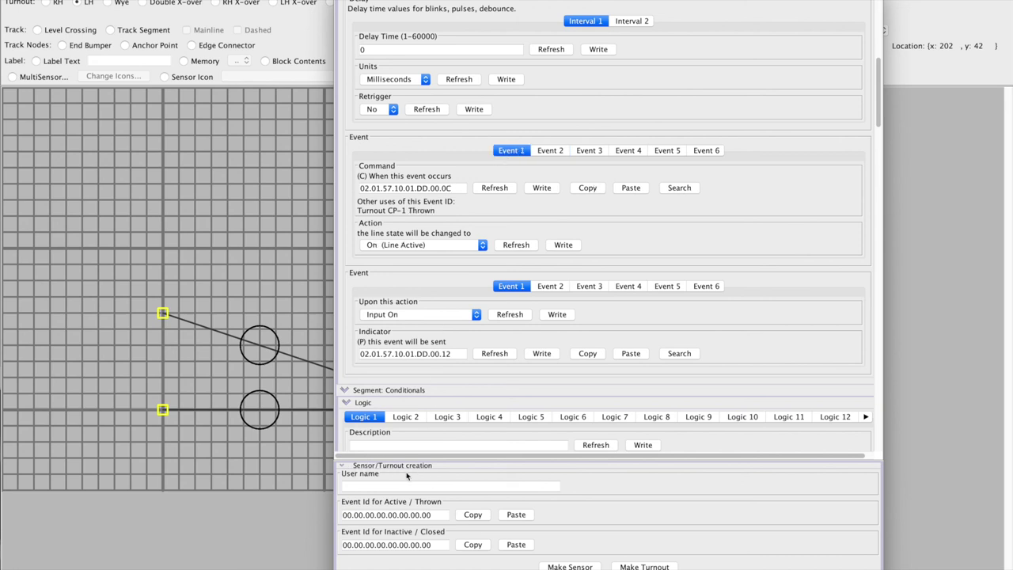
click(358, 487)
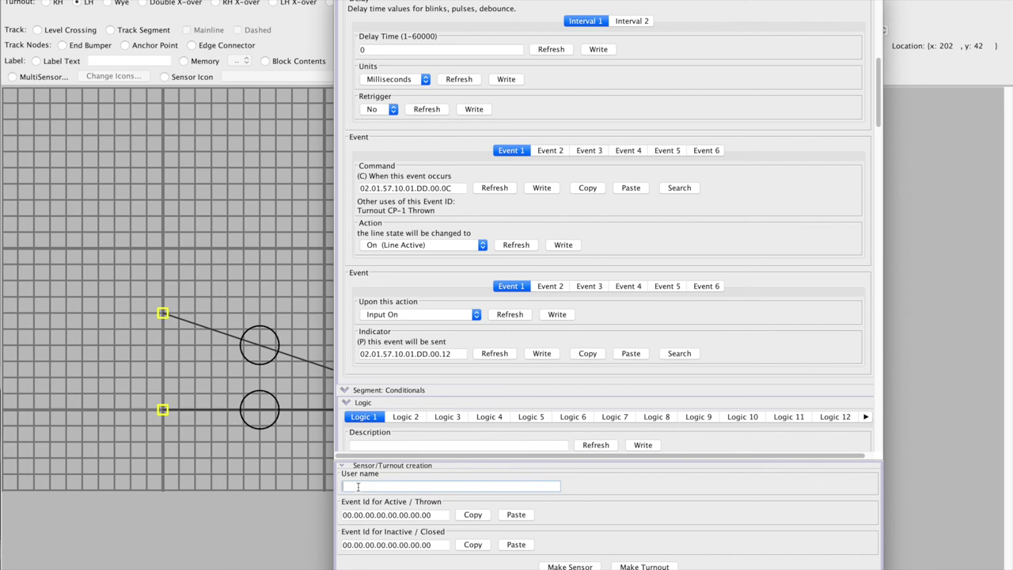
text(CP-1)
click(512, 151)
click(589, 190)
click(515, 515)
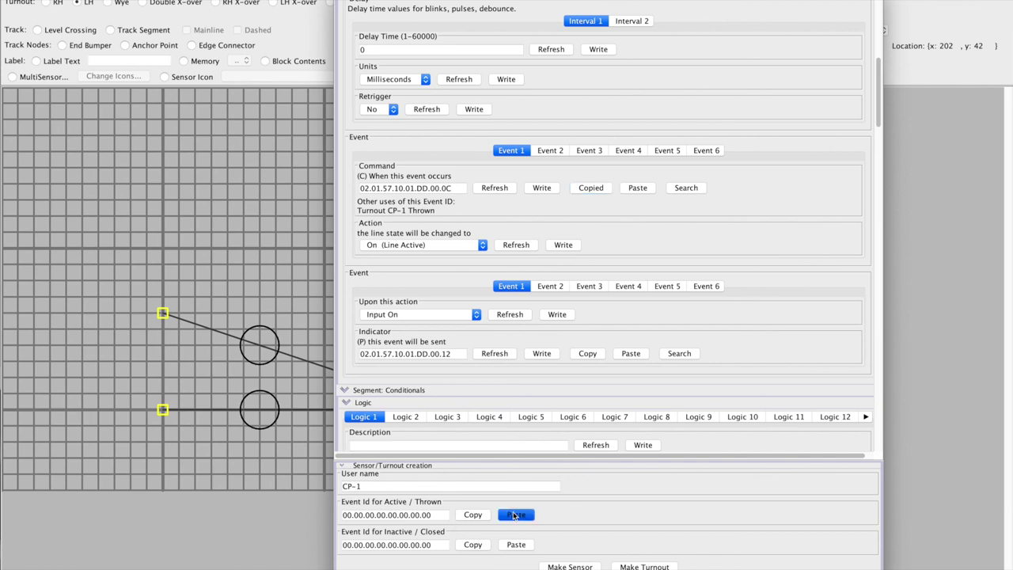
- Copy Line 2 Event 2's command event ID into the Inactive / Closed event ID and create the turnout
click(552, 153)
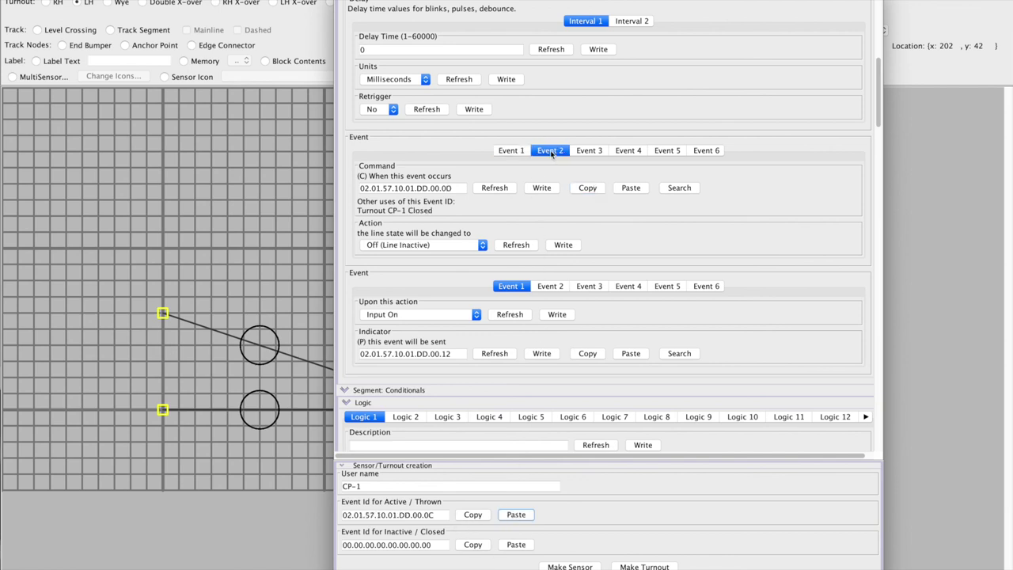
click(590, 191)
click(512, 546)
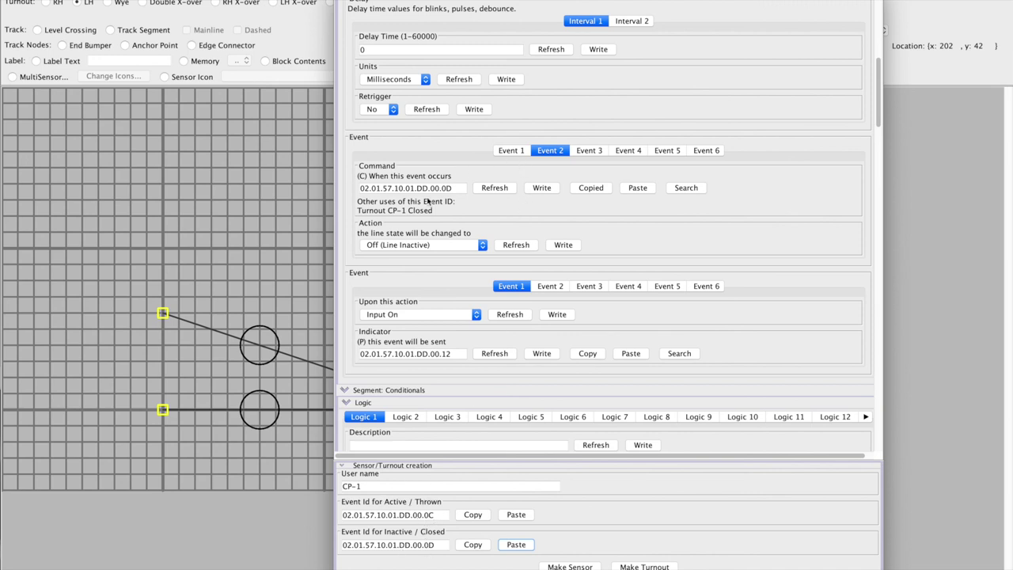
click(518, 155)
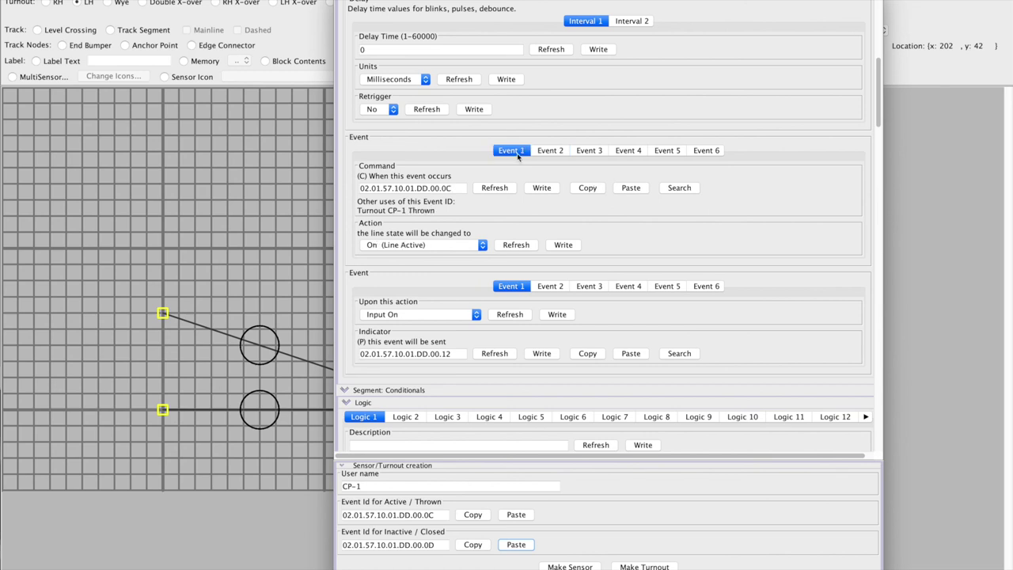
click(545, 152)
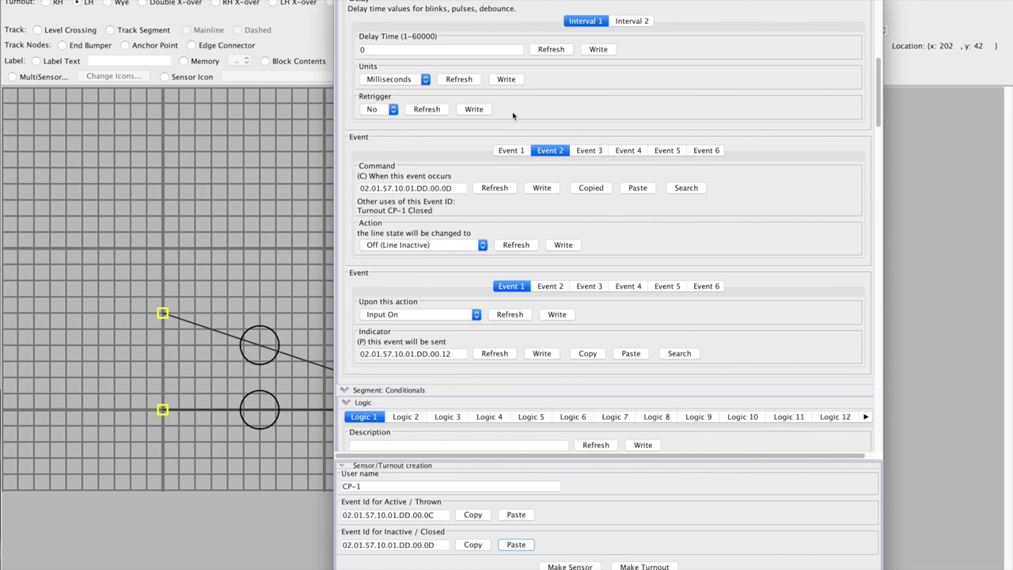
scroll(529, 141, up, 3)
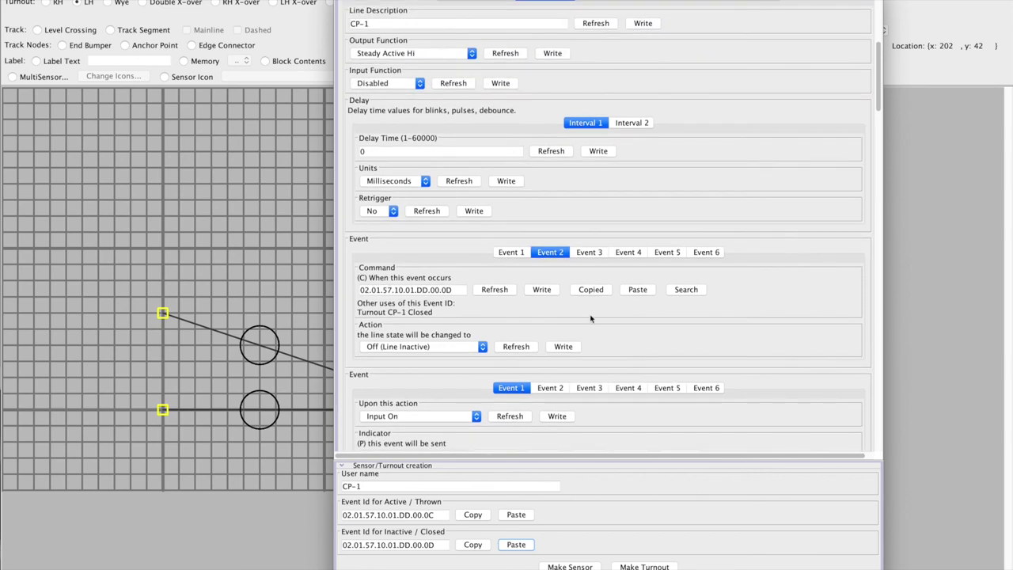
scroll(594, 330, down, 2)
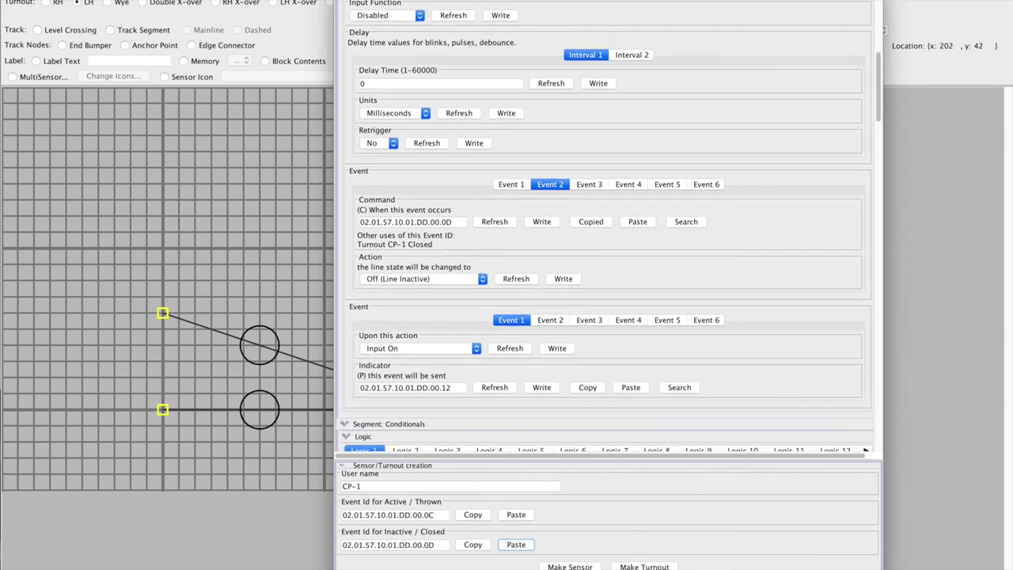
click(644, 567)
- Assign turnout CP-1 to the right-hand turnout drawn on the panel and toggle it
click(192, 194)
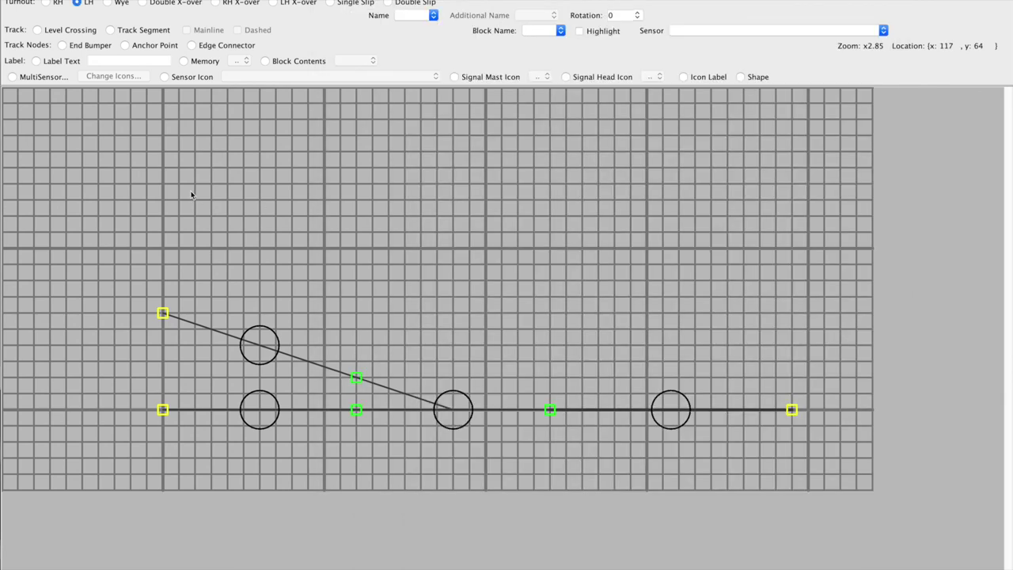
right_click(454, 419)
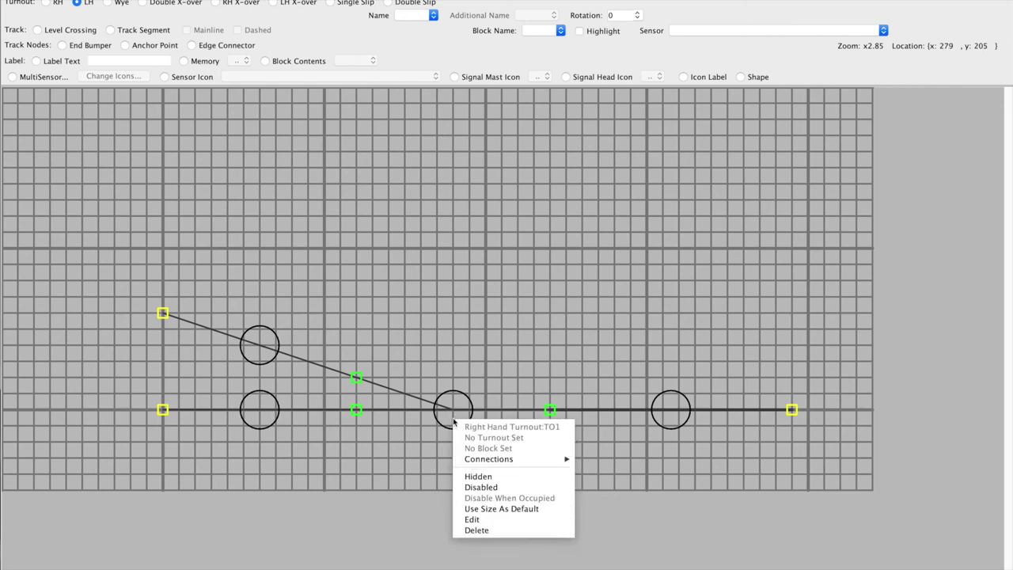
click(475, 519)
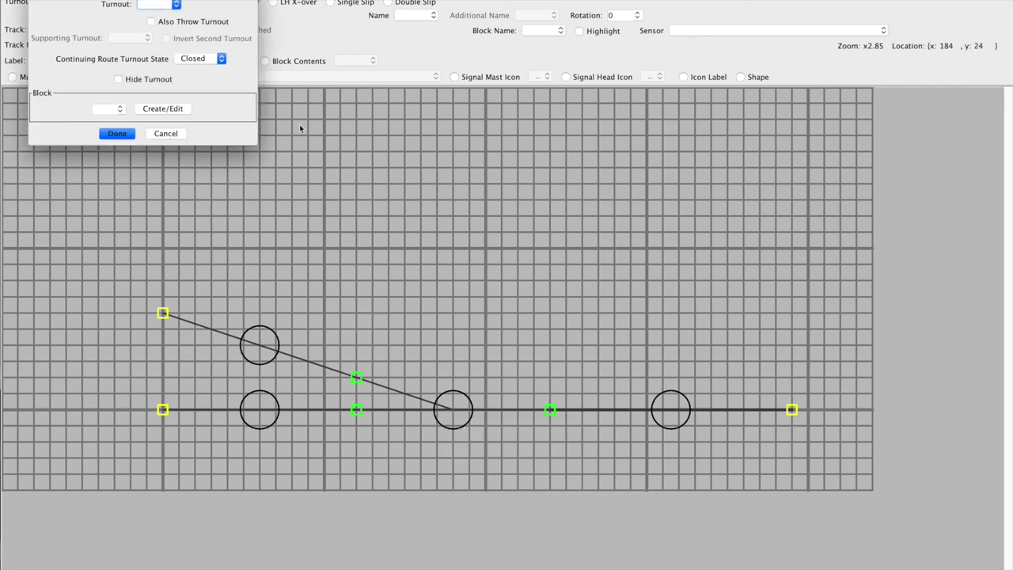
click(175, 6)
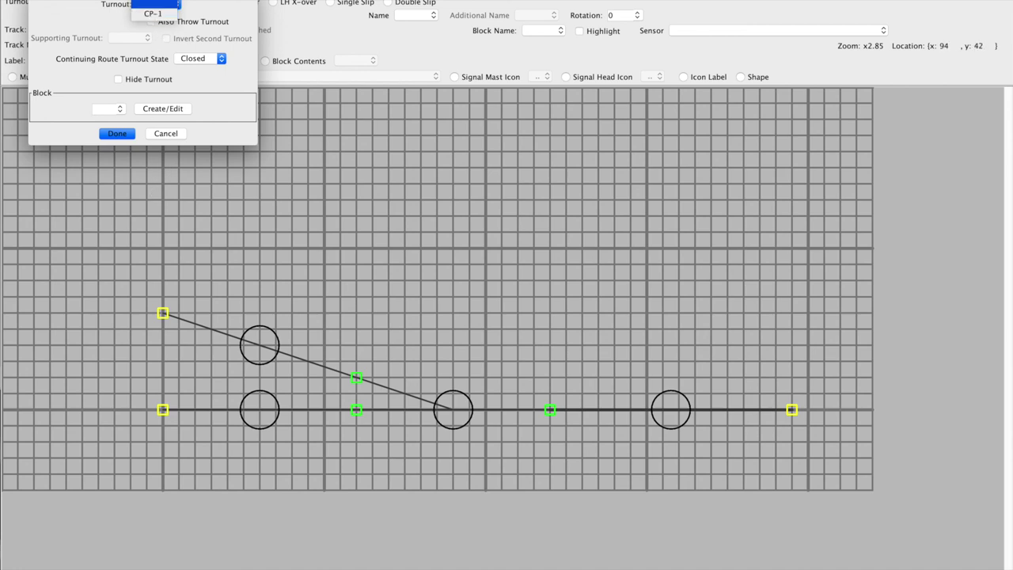
click(152, 14)
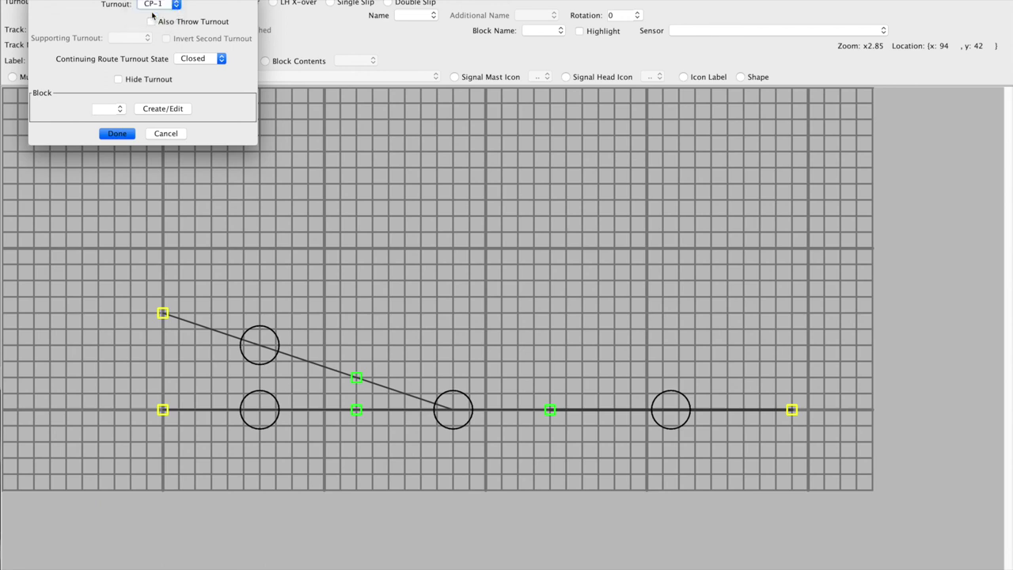
click(130, 134)
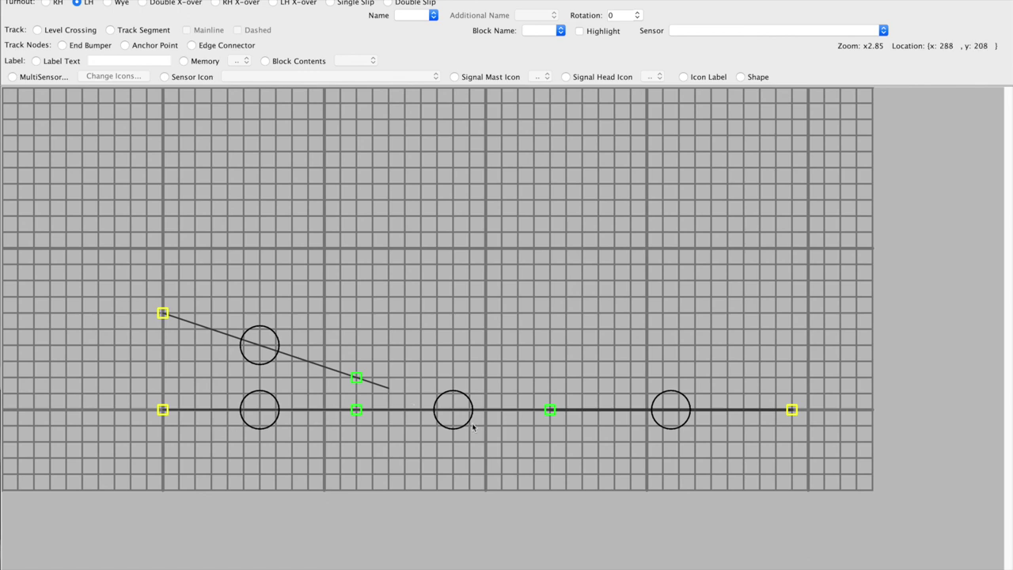
click(446, 422)
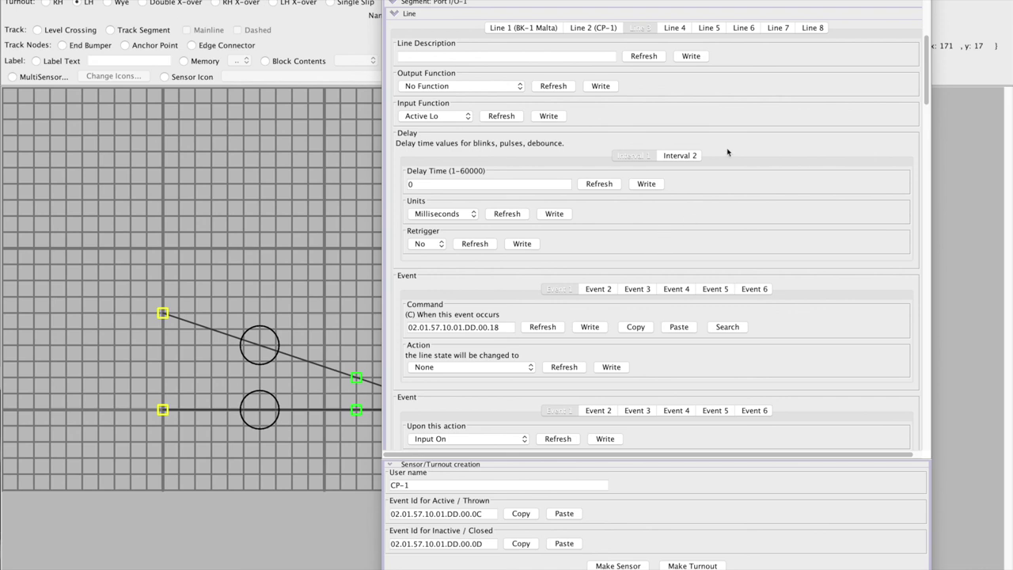
- Set the Port I/O Line 3 description to PB-1 and write it to the node
click(614, 31)
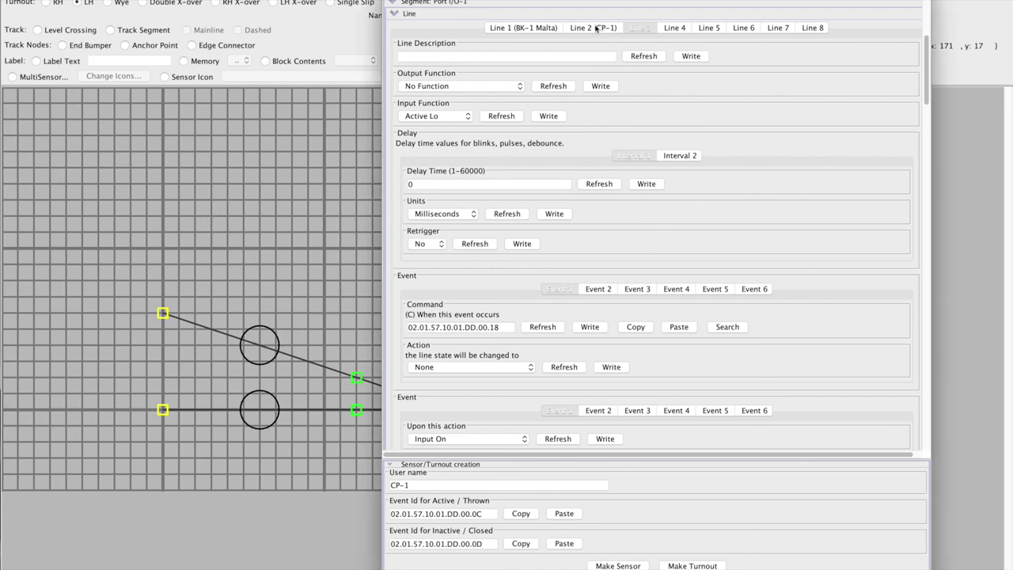
click(640, 28)
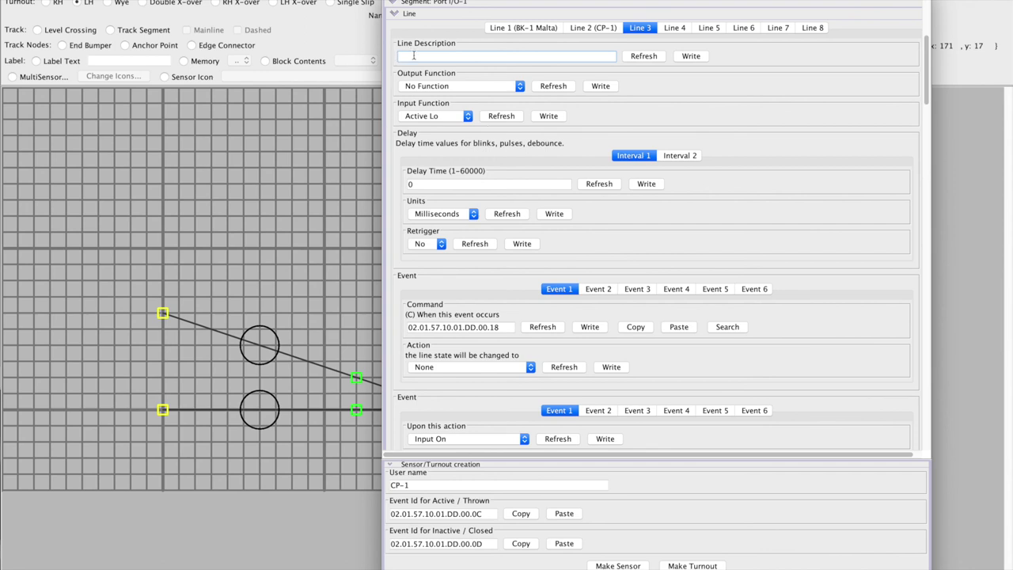
text(PB-)
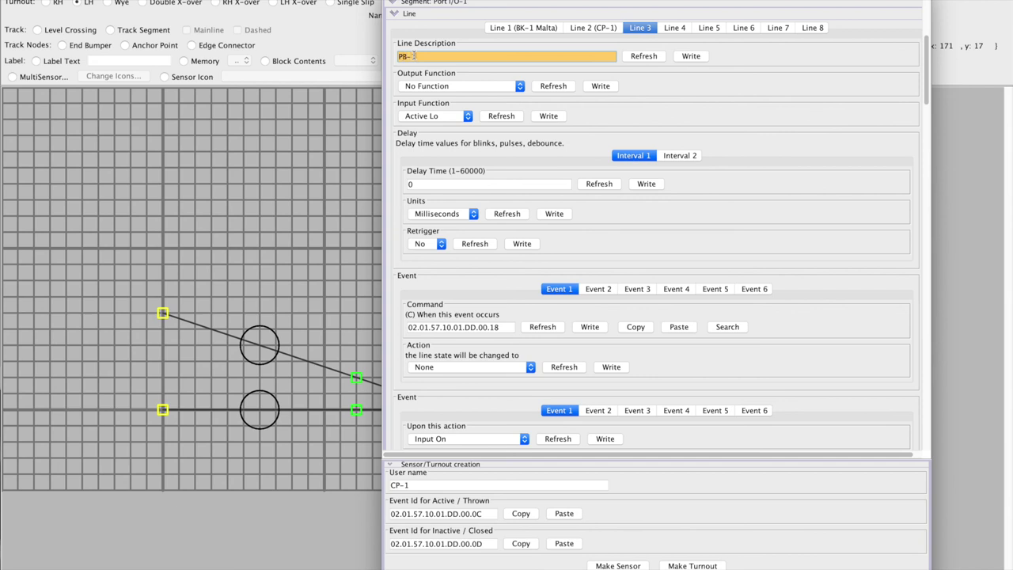
text(1)
click(691, 56)
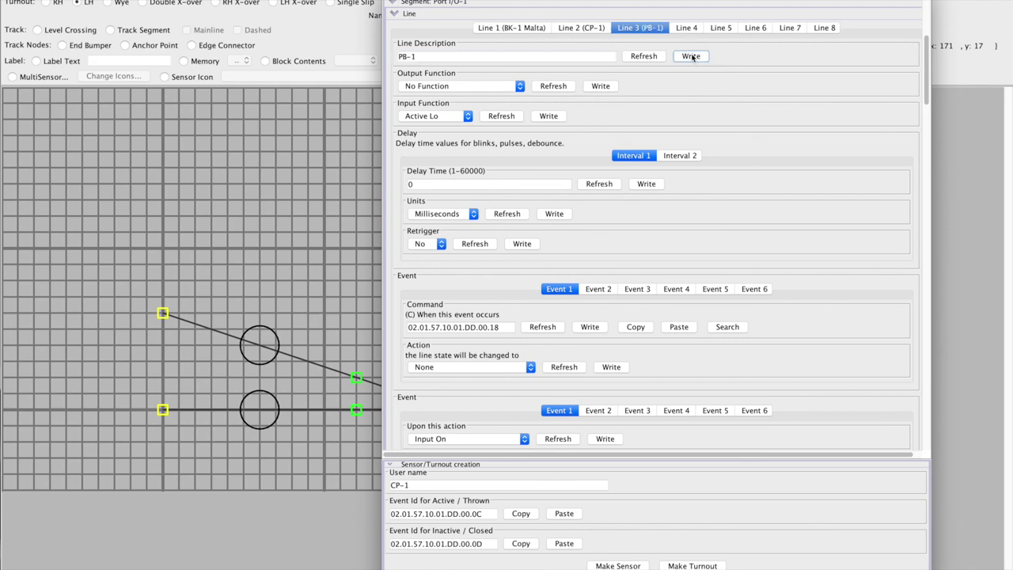
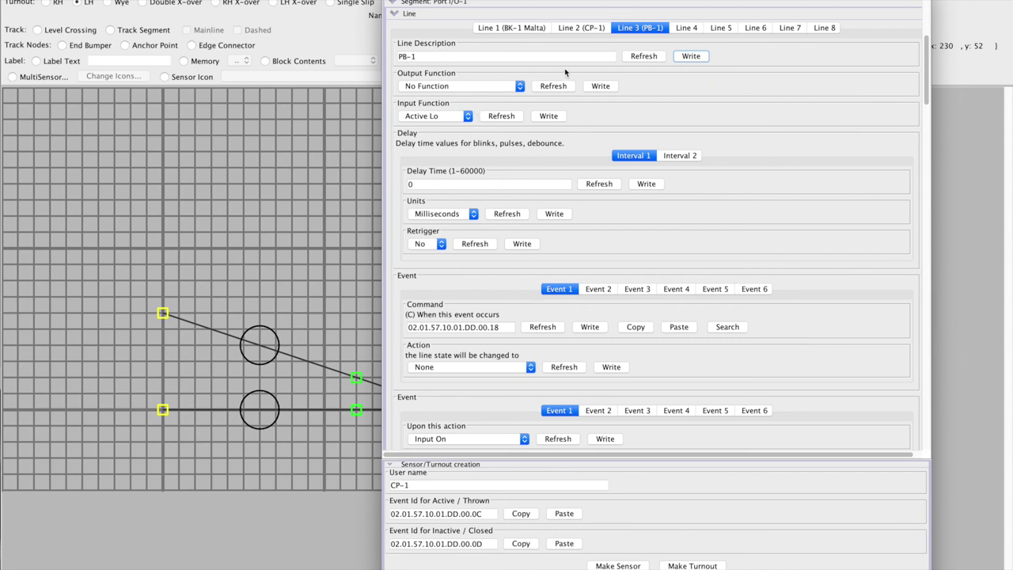
- Set Line 3's output function to Alt. Sample Steady Active Lo and its input function to Disabled, writing both to the node
click(519, 87)
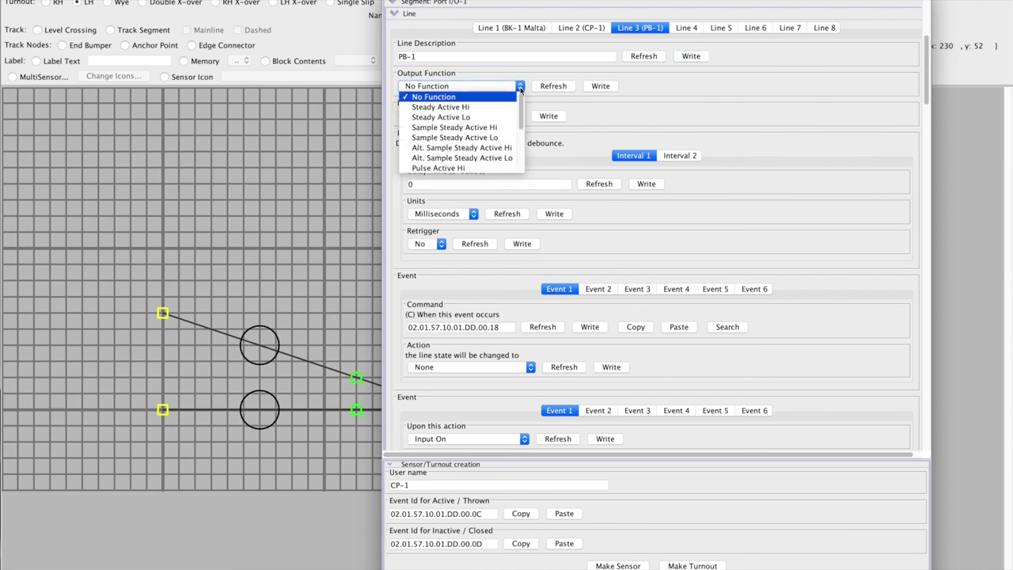
click(428, 162)
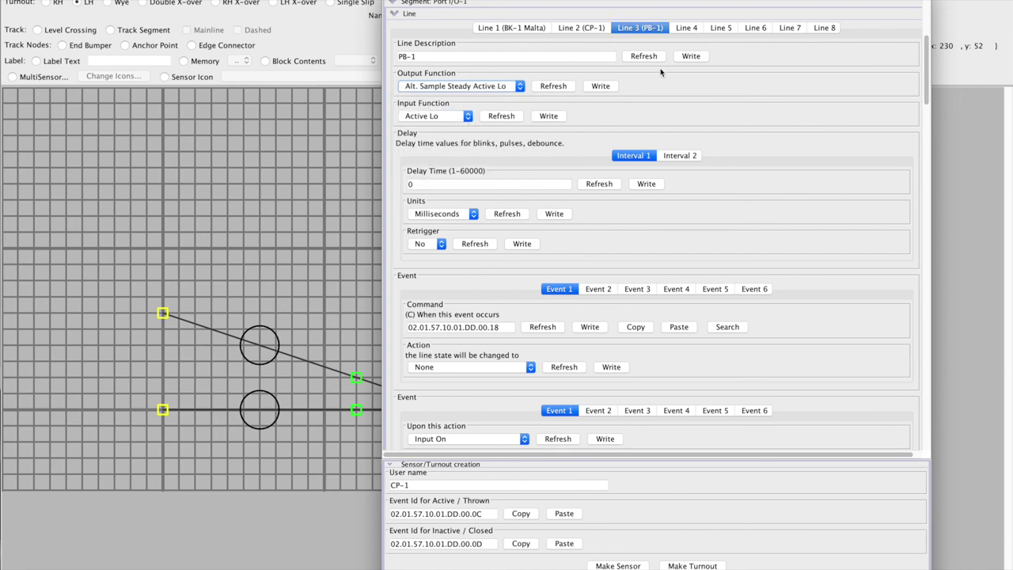
click(600, 87)
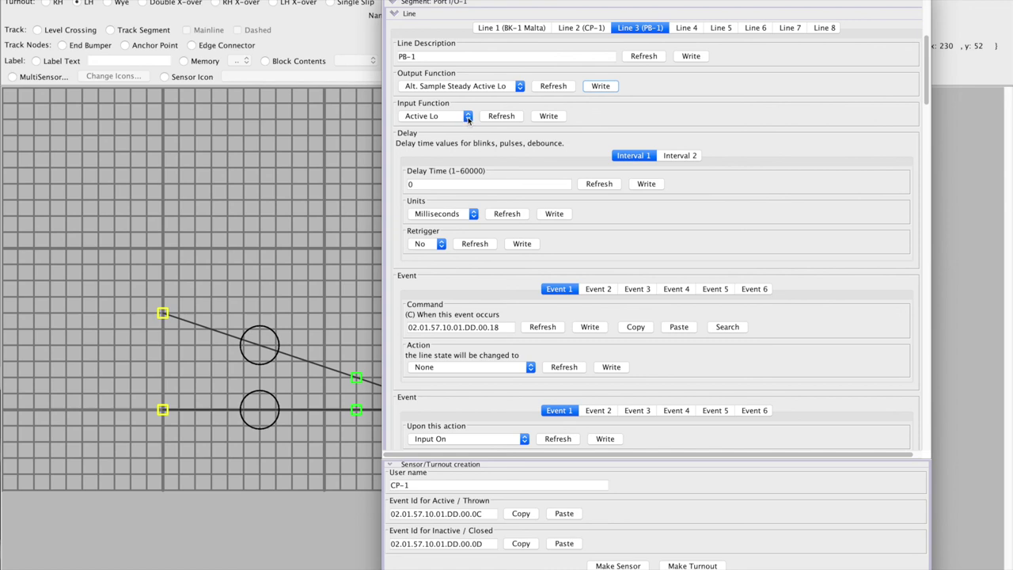
click(467, 116)
scroll(425, 131, up, 1)
click(425, 128)
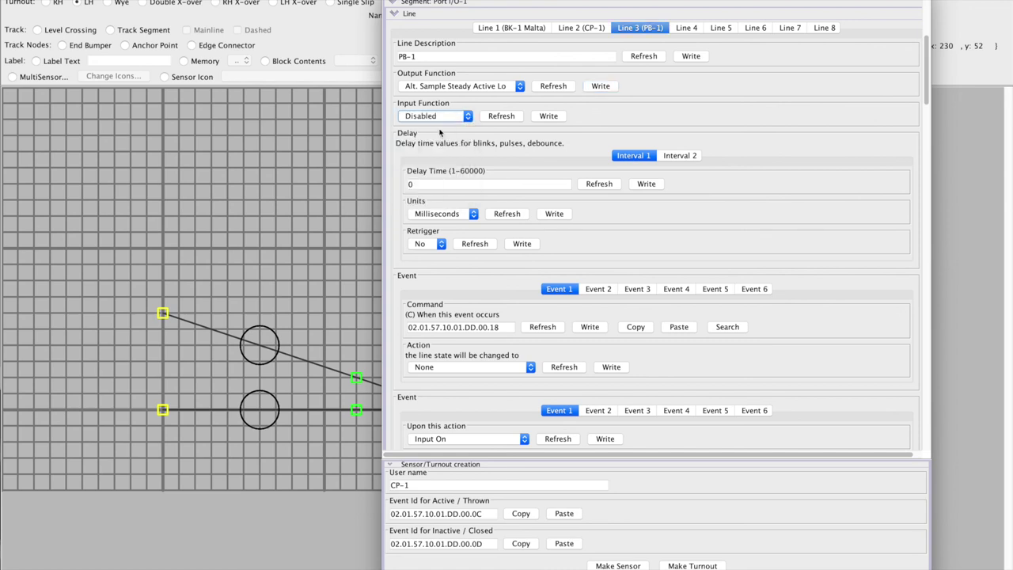
click(546, 119)
click(601, 87)
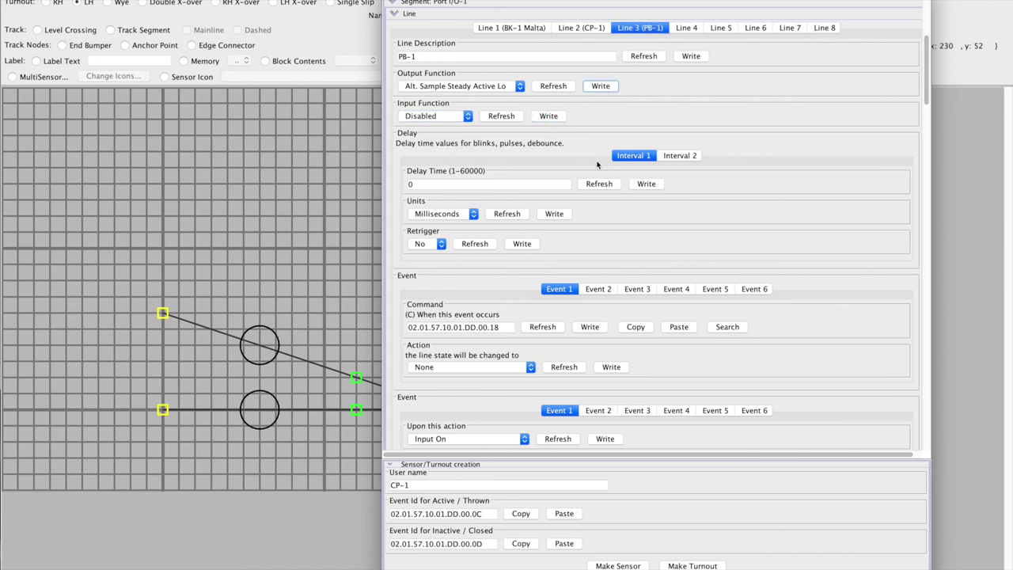
- Copy the command event ID 02.01.57.10.01.DD.00.0D from Event 2 of Line 2 (CP-1)
scroll(595, 180, down, 3)
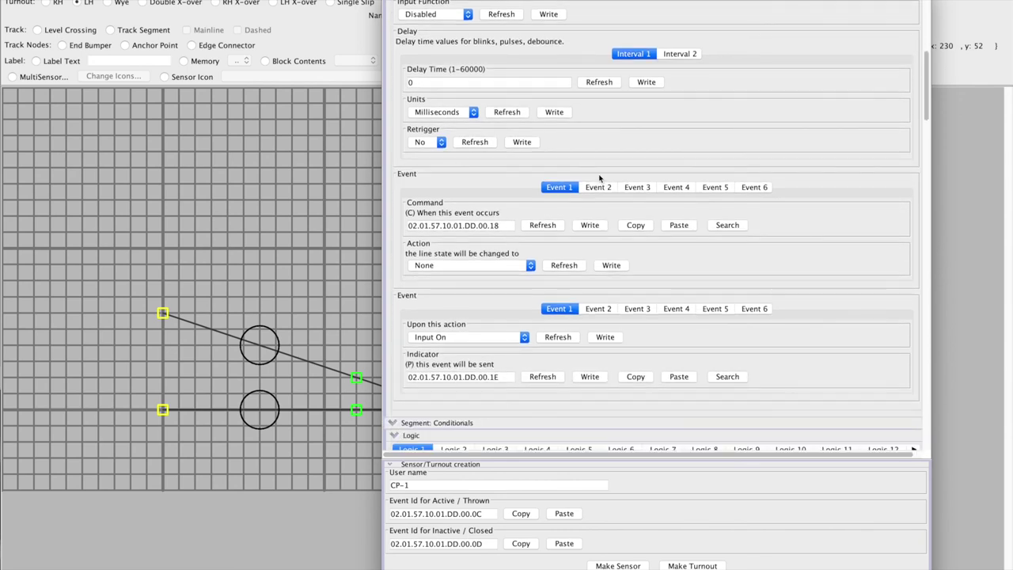
scroll(599, 178, down, 1)
scroll(599, 178, up, 2)
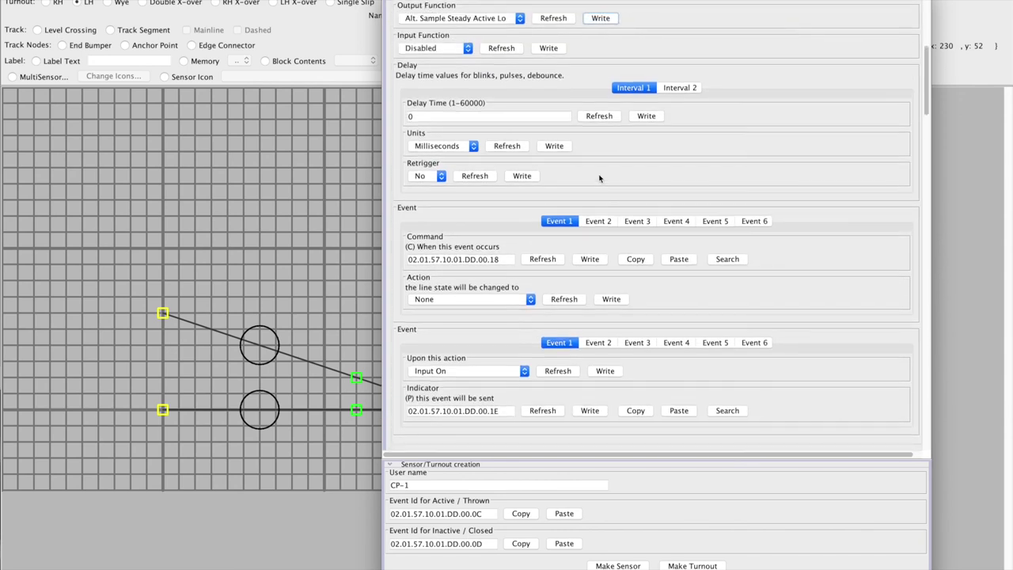
scroll(599, 178, up, 2)
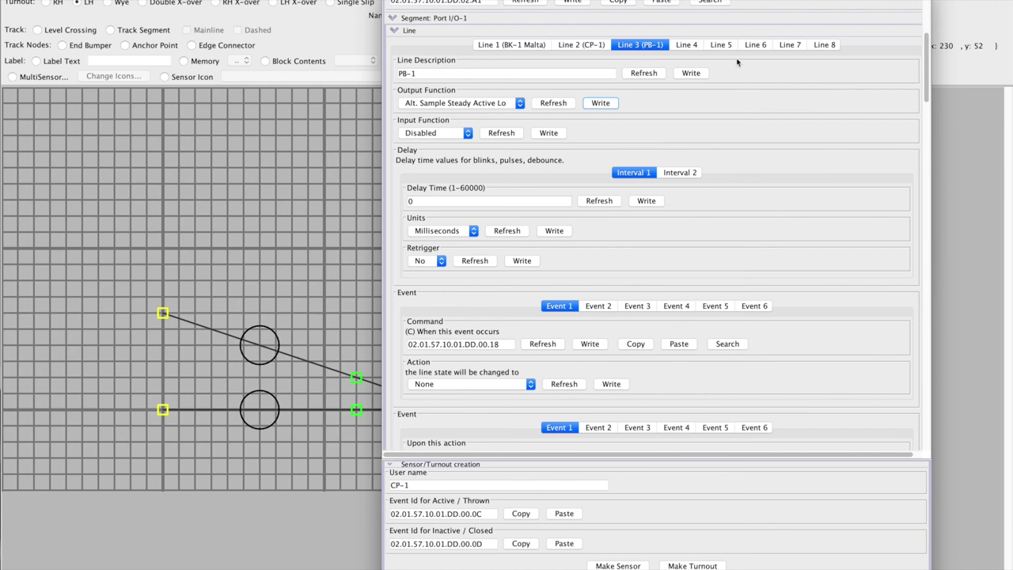
click(587, 46)
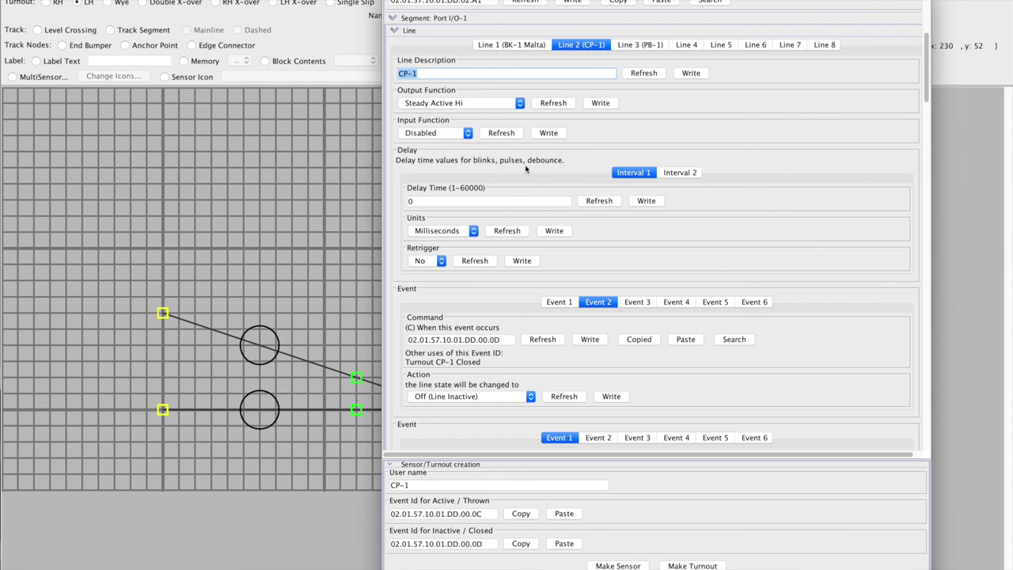
scroll(466, 170, down, 5)
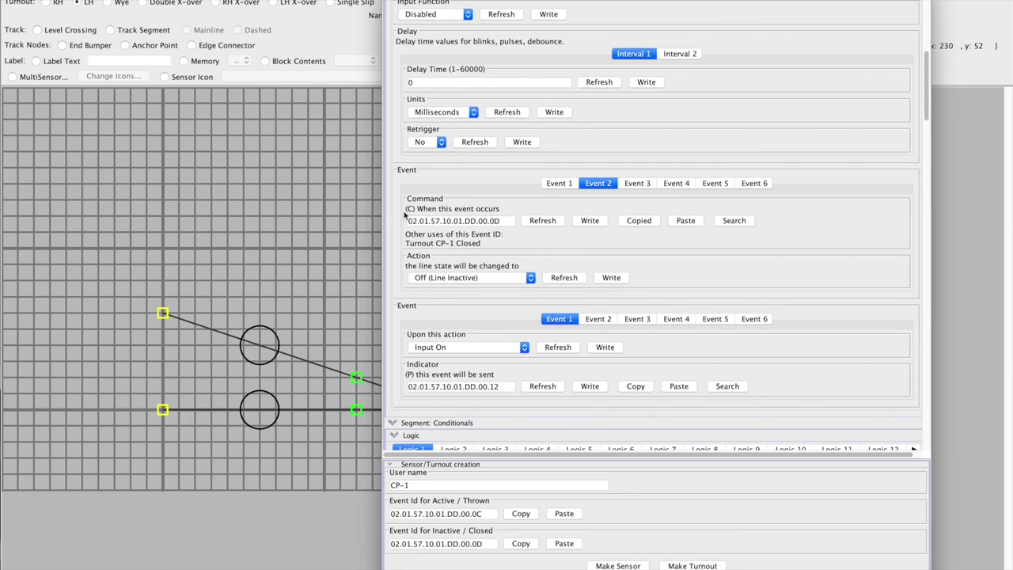
click(644, 222)
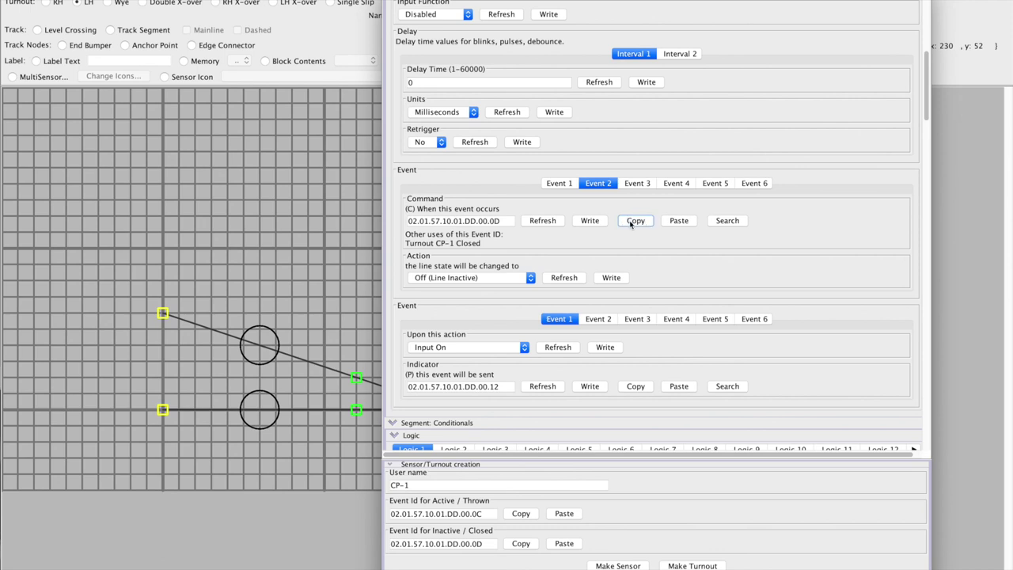
- Paste the copied event ID 02.01.57.10.01.DD.00.0D into the Event 1 indicator of Line 3 (PB-1) and write it to the node
scroll(632, 223, up, 3)
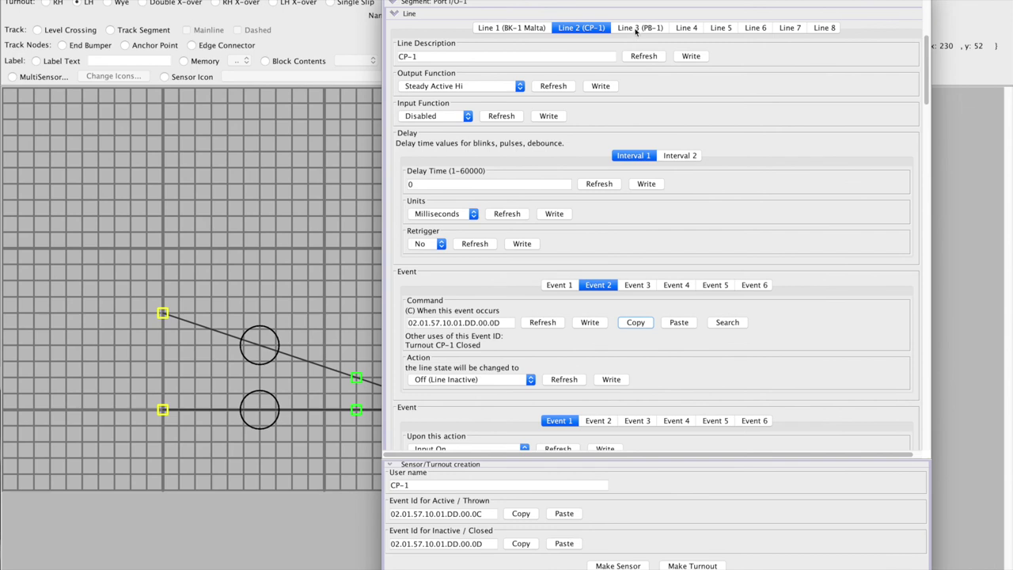
click(636, 28)
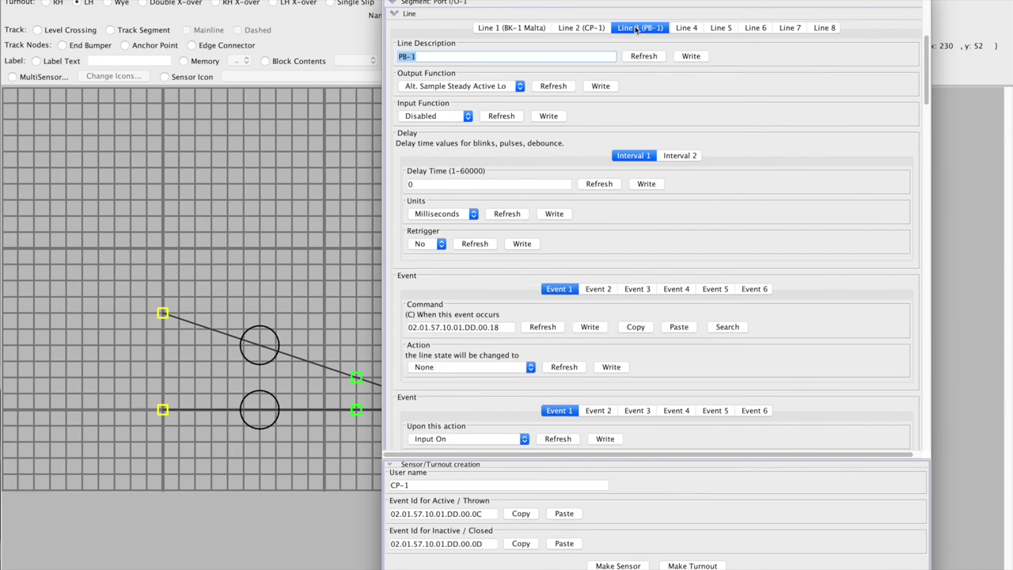
scroll(659, 125, down, 2)
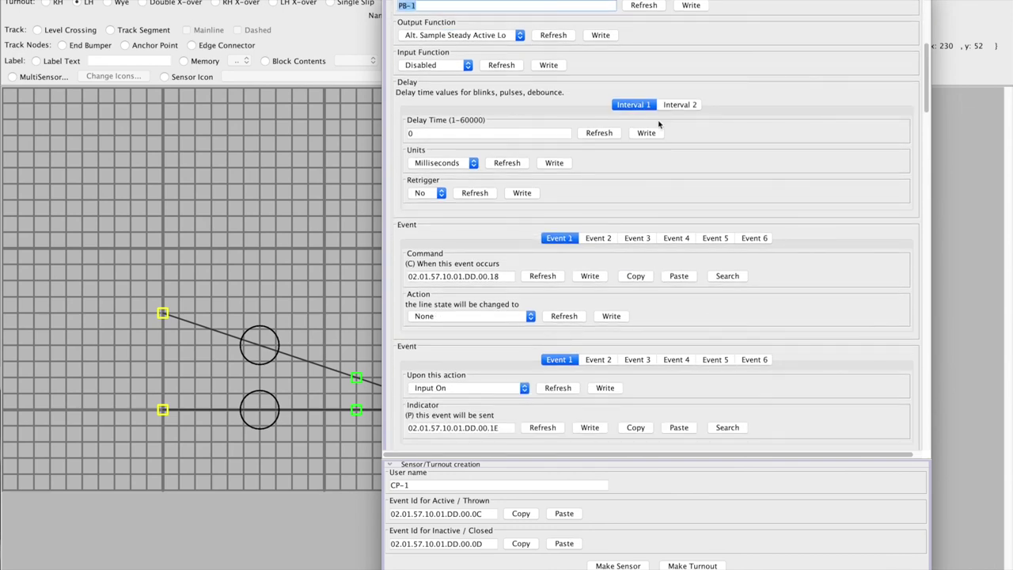
scroll(658, 124, down, 5)
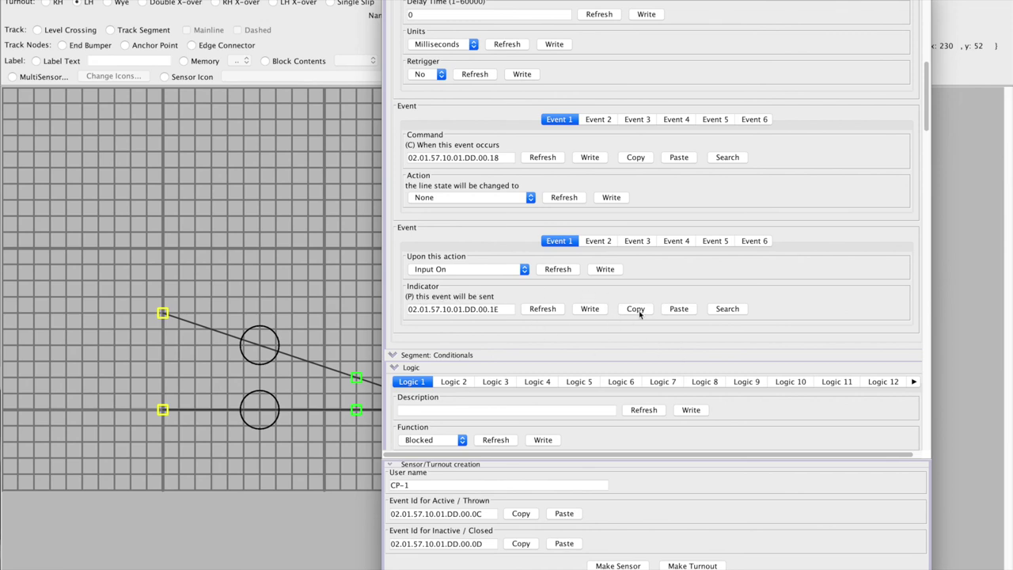
click(678, 309)
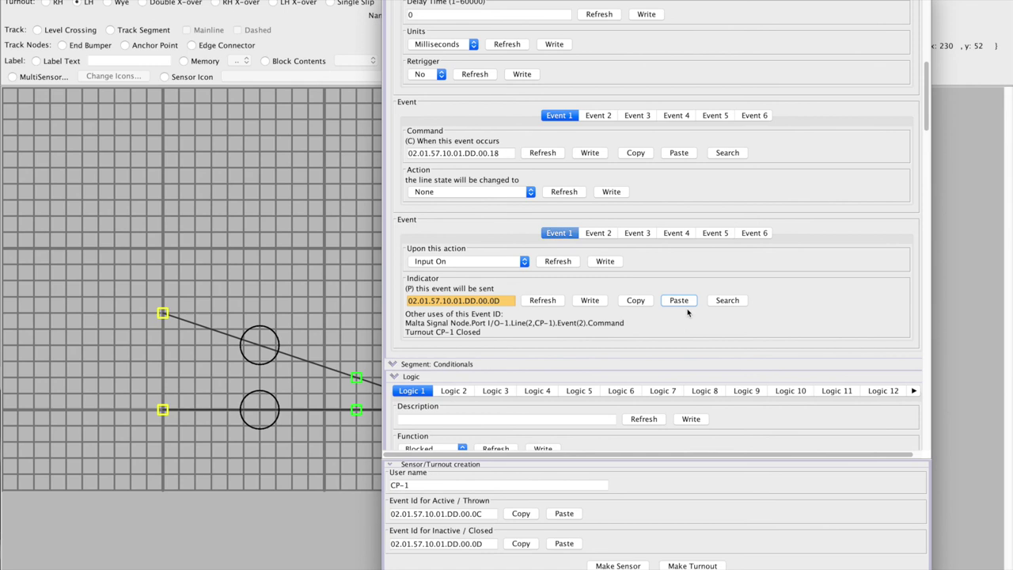
click(588, 301)
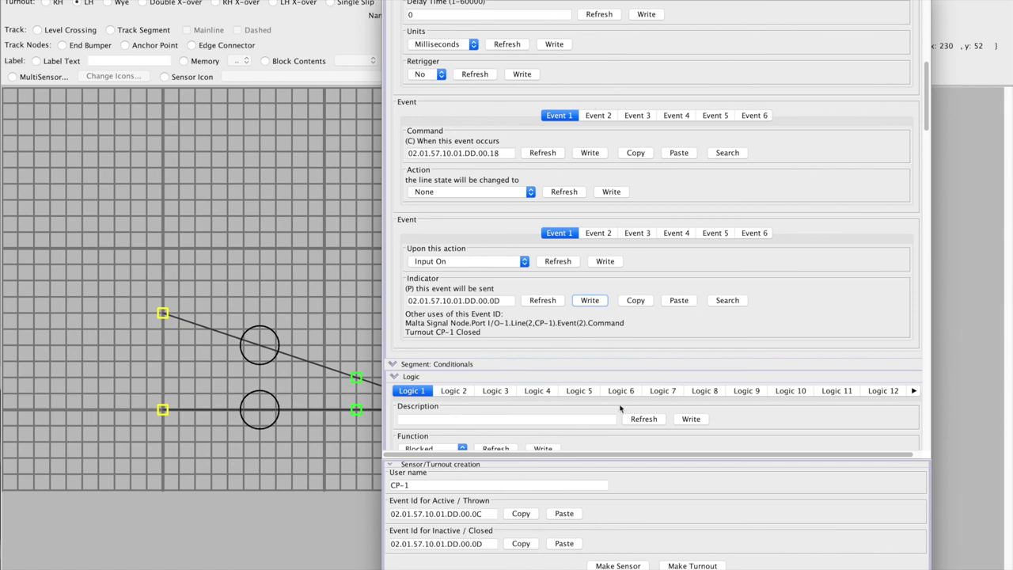
- Copy Line 3's Event 1 indicator event ID into its Event 1 command and write it to the node
scroll(671, 248, up, 2)
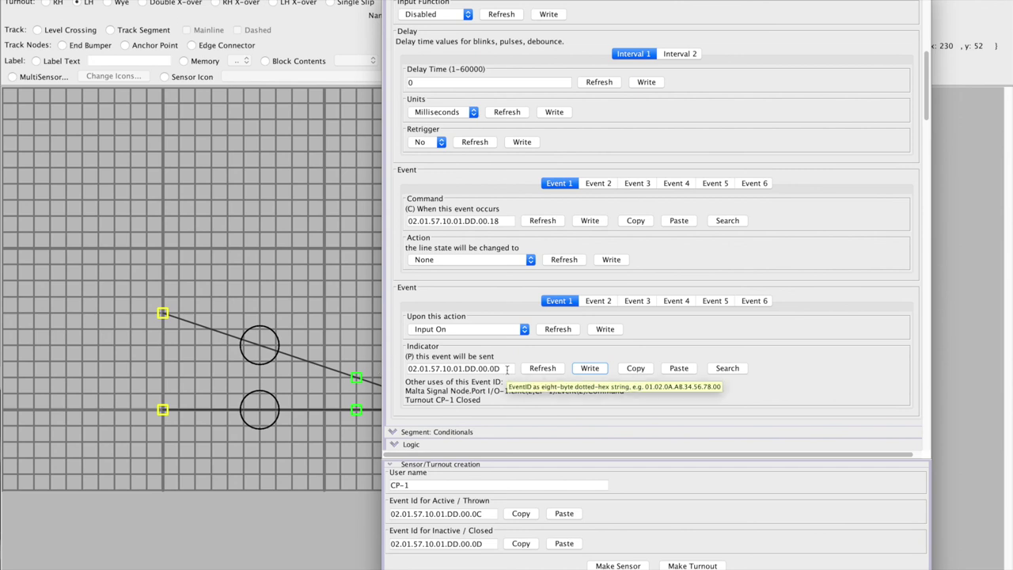
click(636, 368)
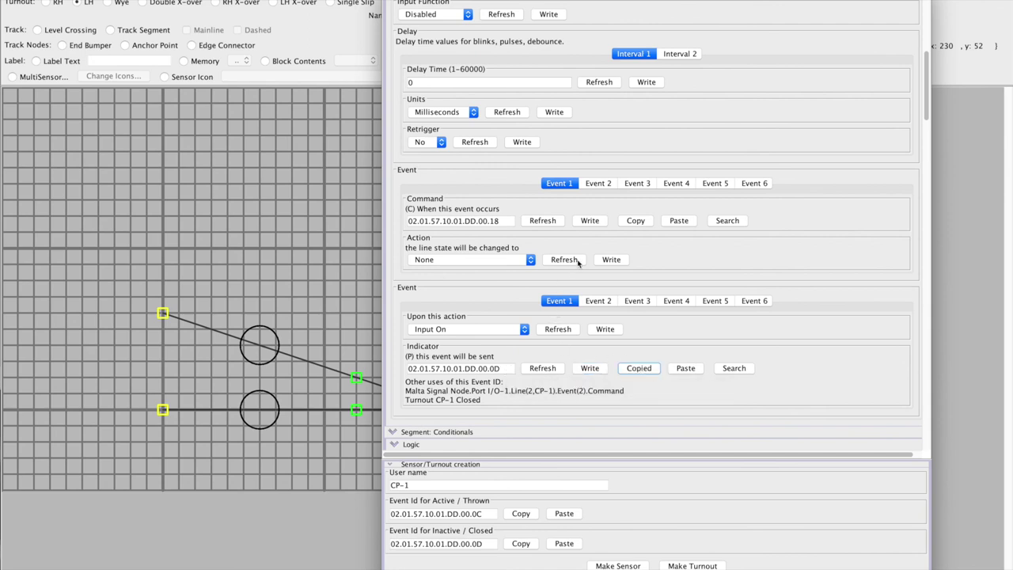
click(678, 220)
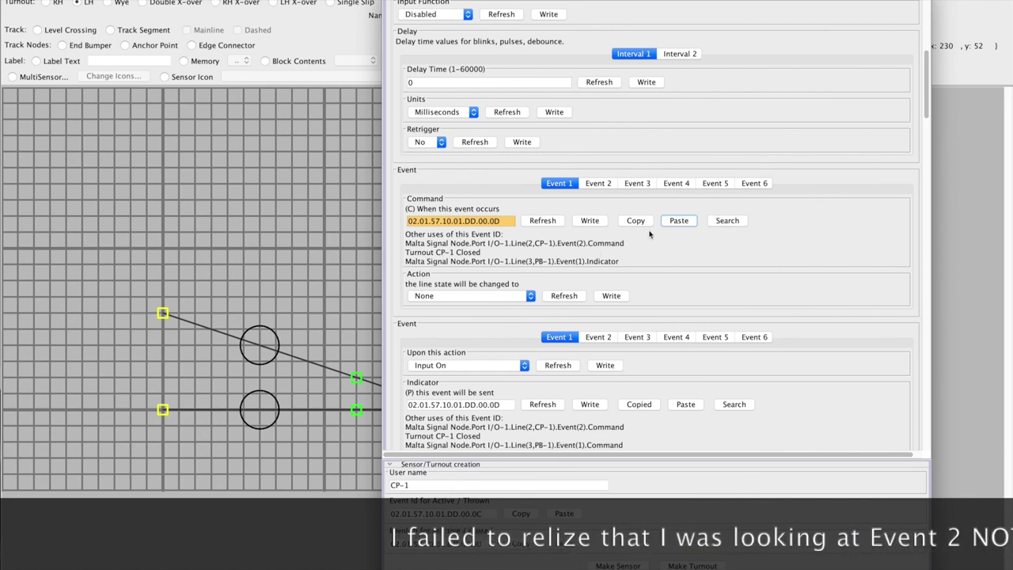
click(587, 223)
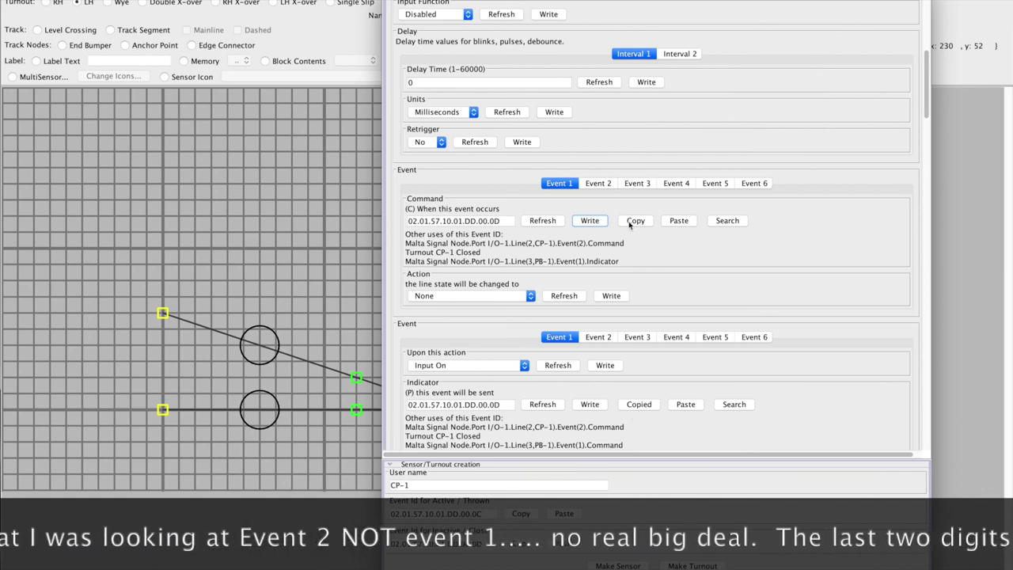
- Copy the command event ID 02.01.57.10.01.DD.00.0C from Event 1 of Line 2 (CP-1)
scroll(657, 157, up, 5)
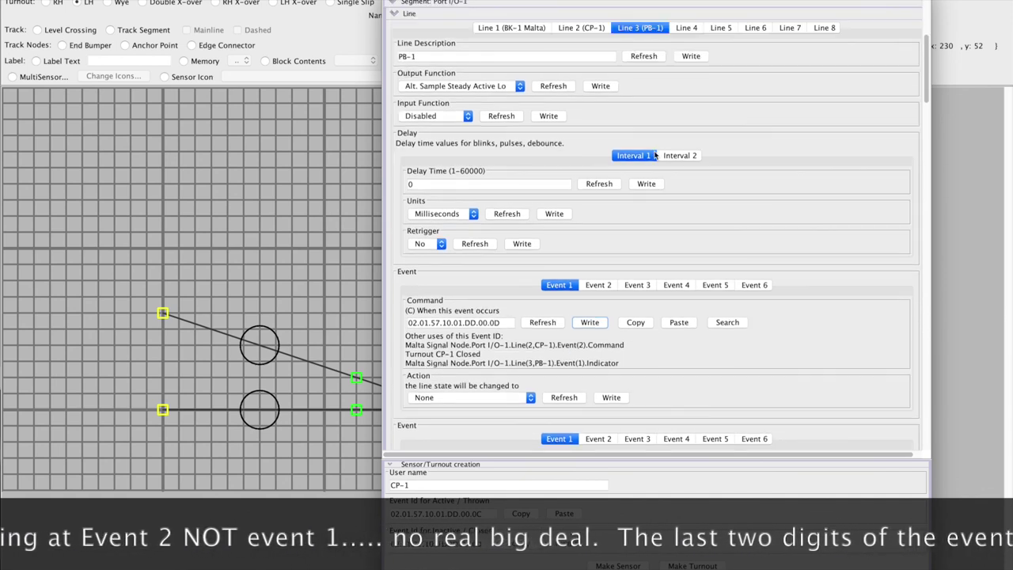
click(581, 28)
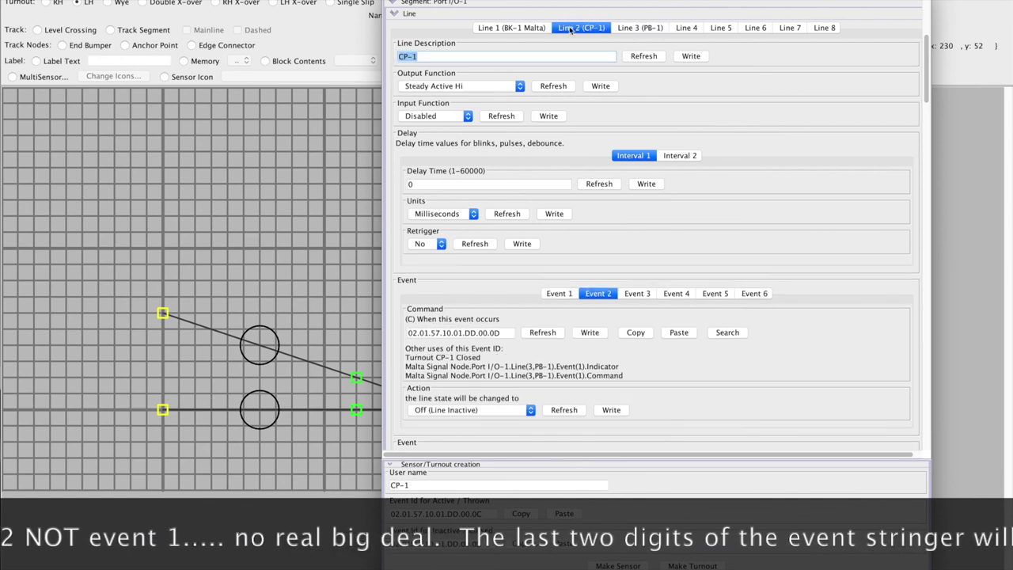
scroll(618, 300, down, 6)
scroll(618, 300, up, 1)
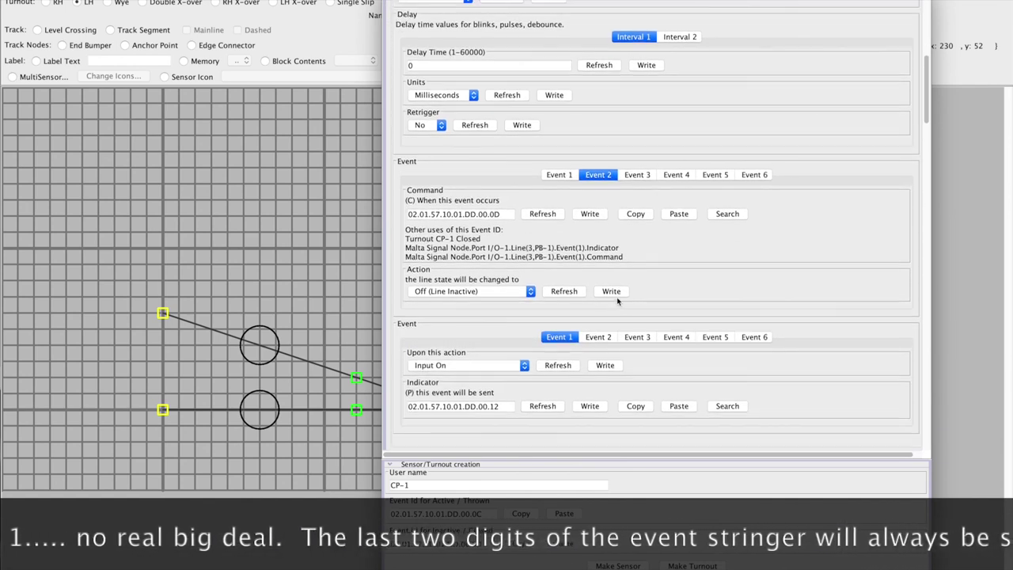
click(567, 176)
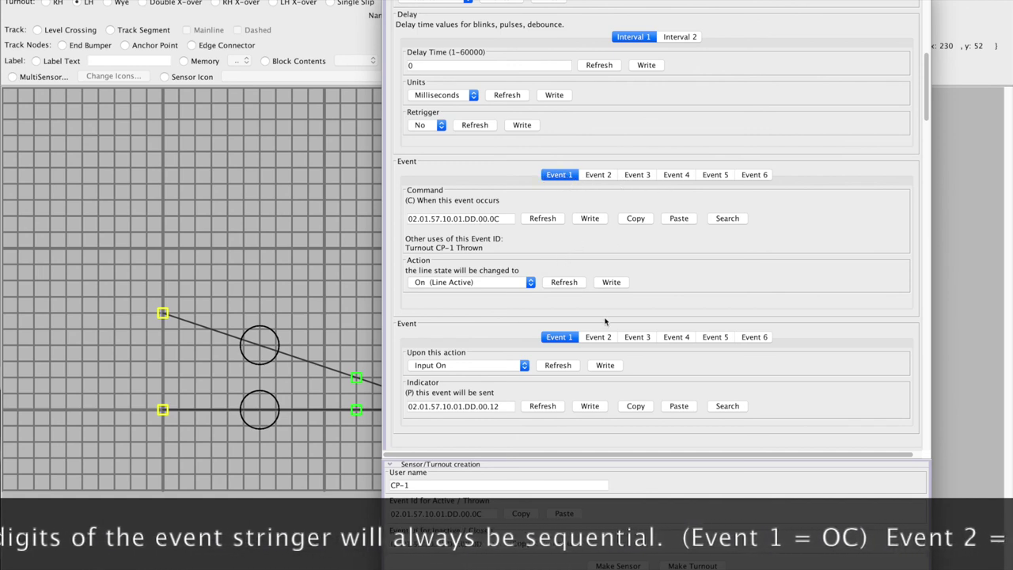
click(638, 222)
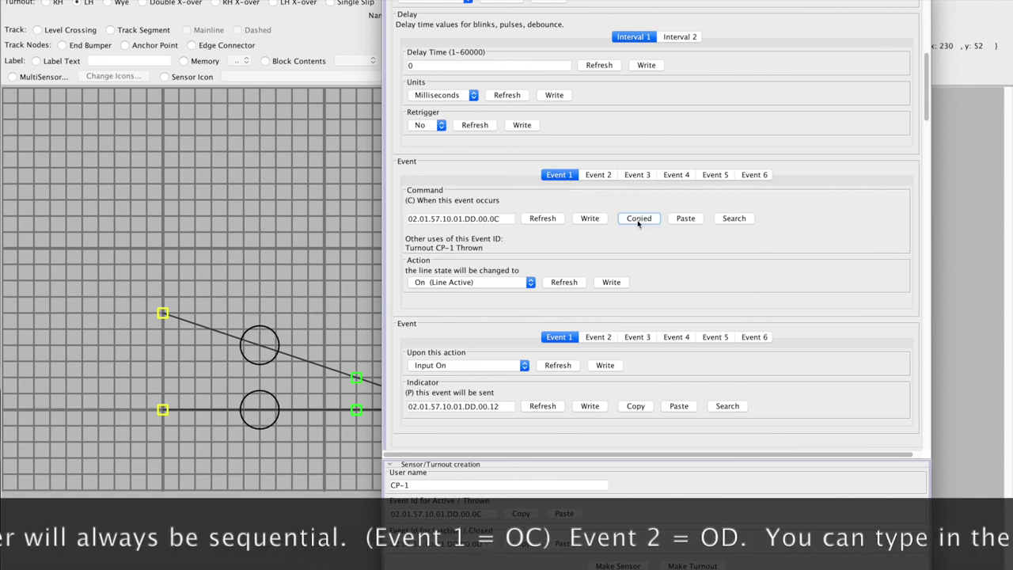
- Paste the copied event ID 02.01.57.10.01.DD.00.0C into the Event 2 indicator of Line 3 (PB-1) and write it to the node
scroll(638, 224, up, 5)
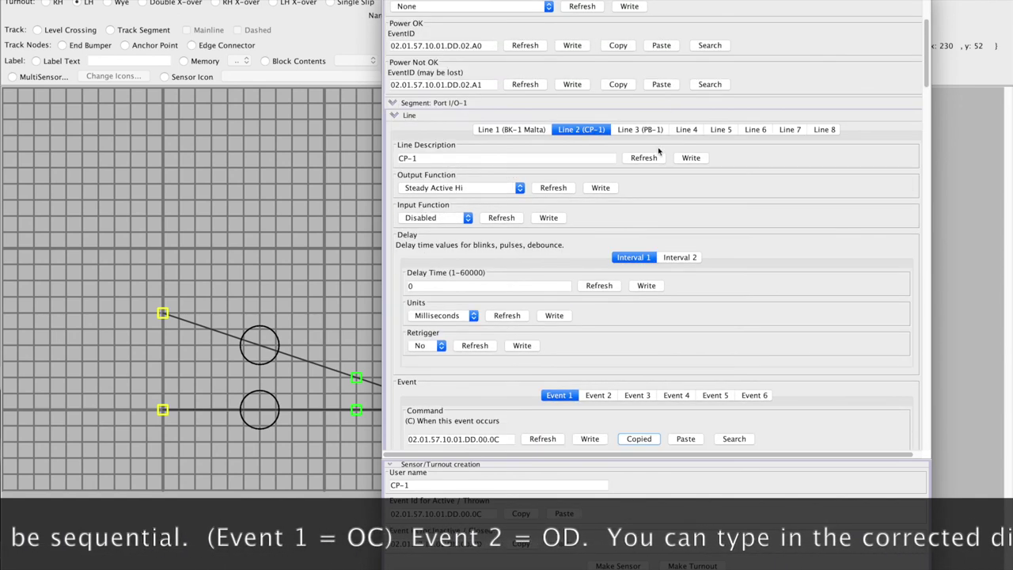
click(646, 132)
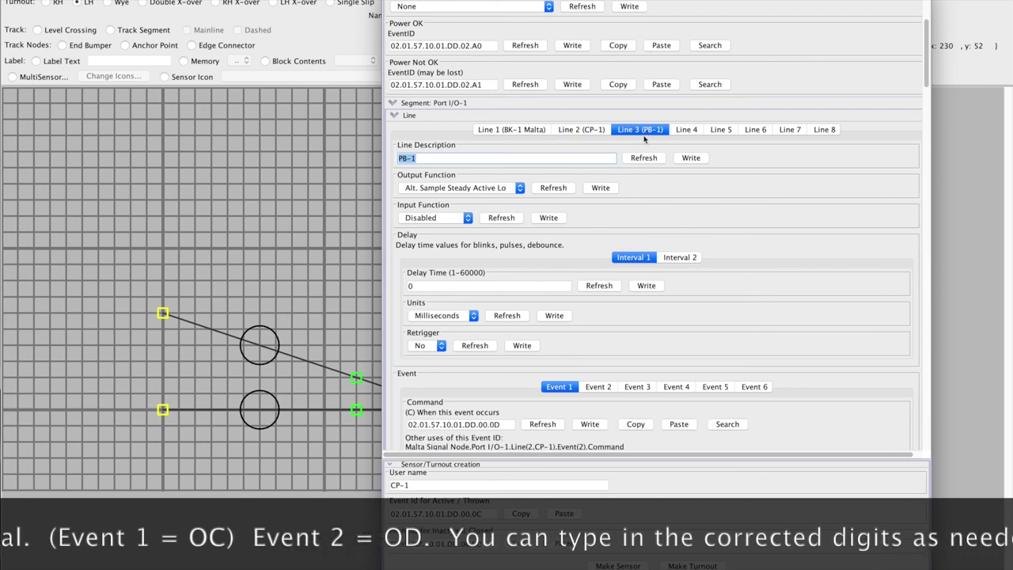
scroll(710, 207, down, 4)
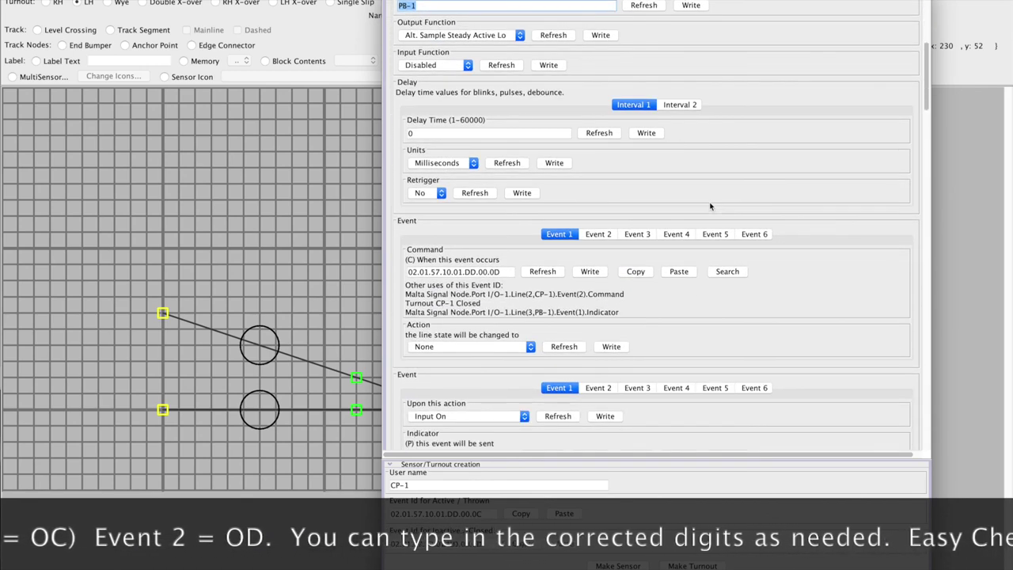
scroll(709, 204, down, 4)
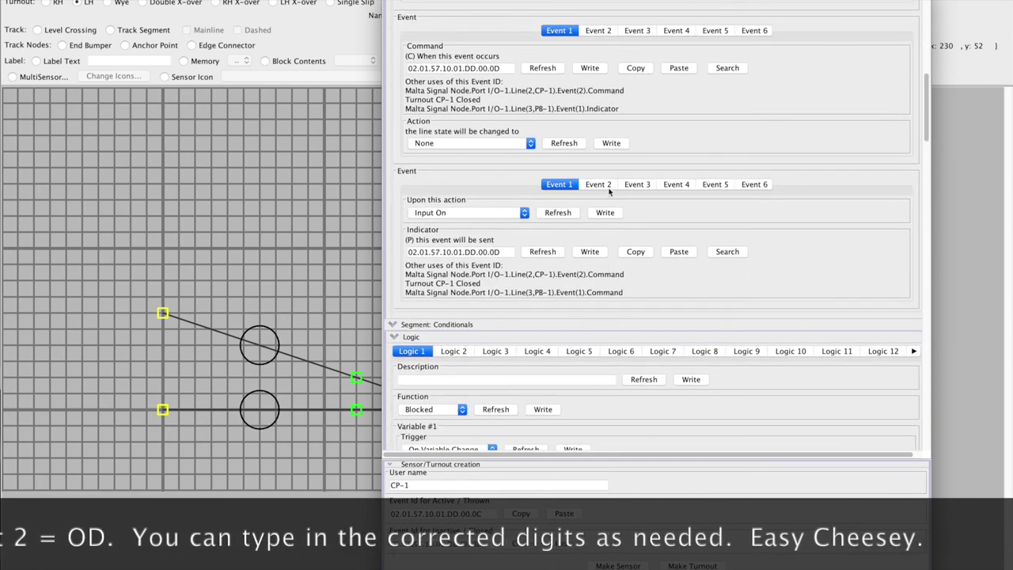
click(599, 185)
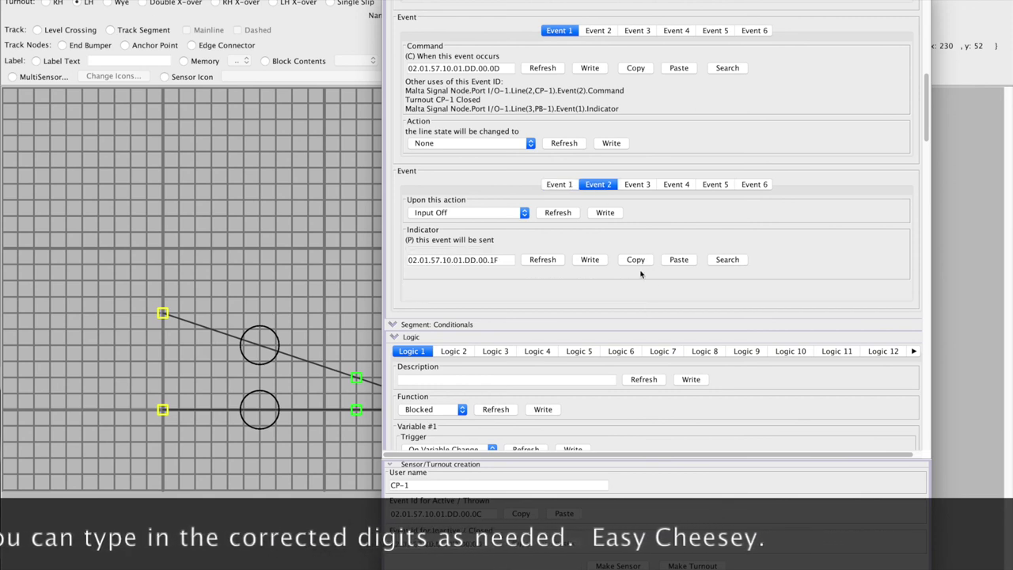
click(671, 264)
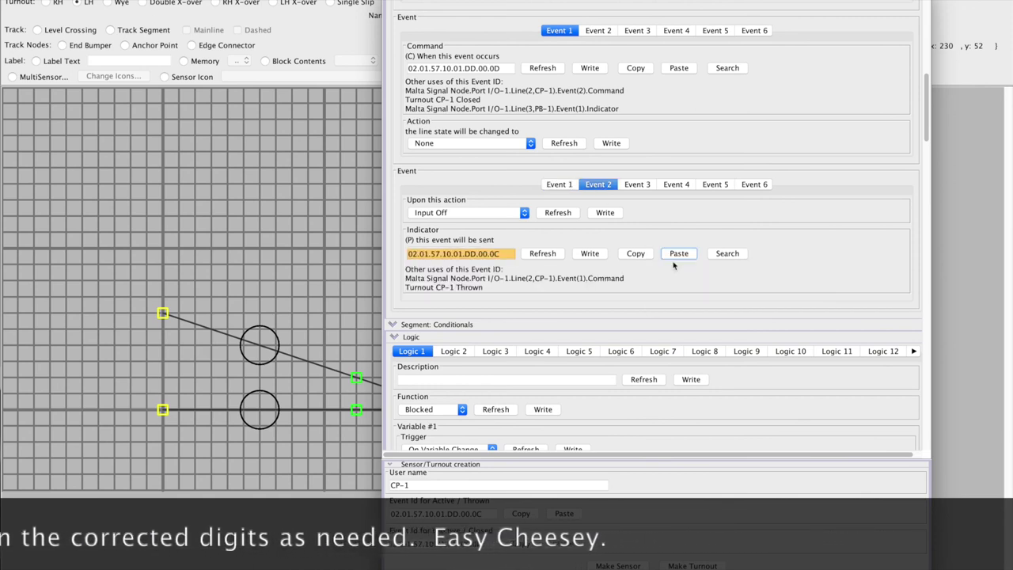
click(590, 253)
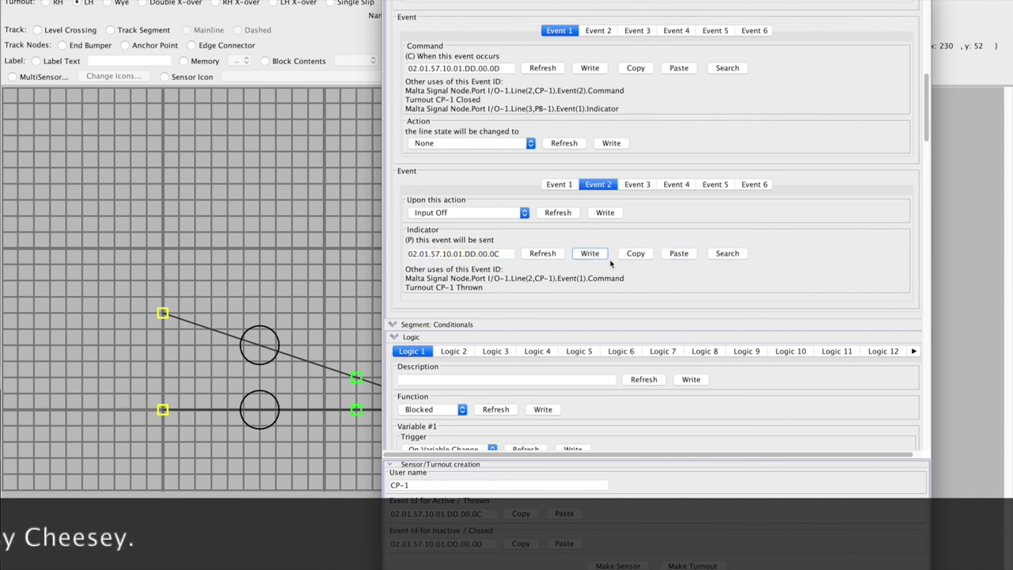
- Copy Line 3's Event 2 indicator event ID into its Event 2 command and write it to the node
click(635, 254)
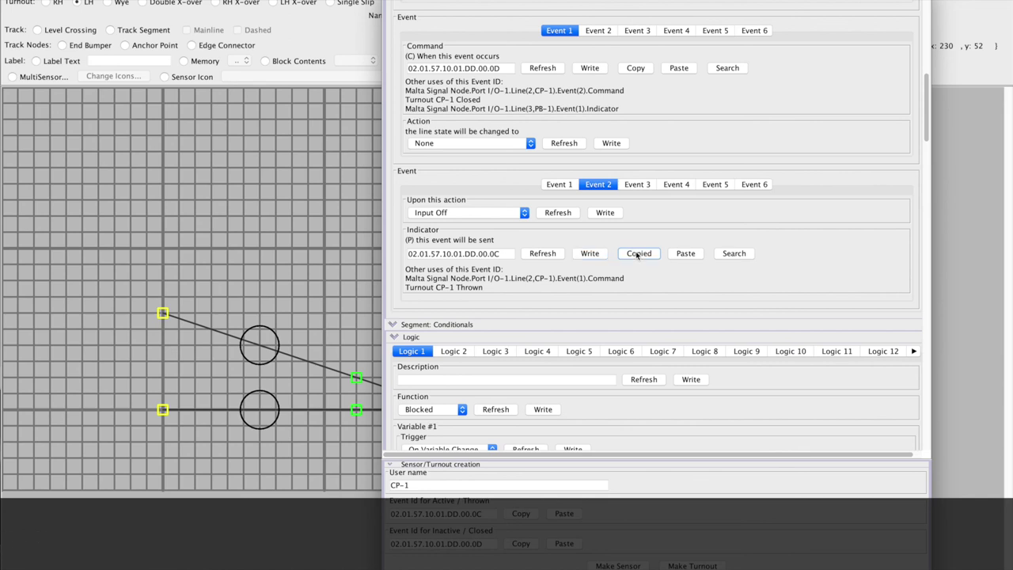
scroll(636, 253, up, 3)
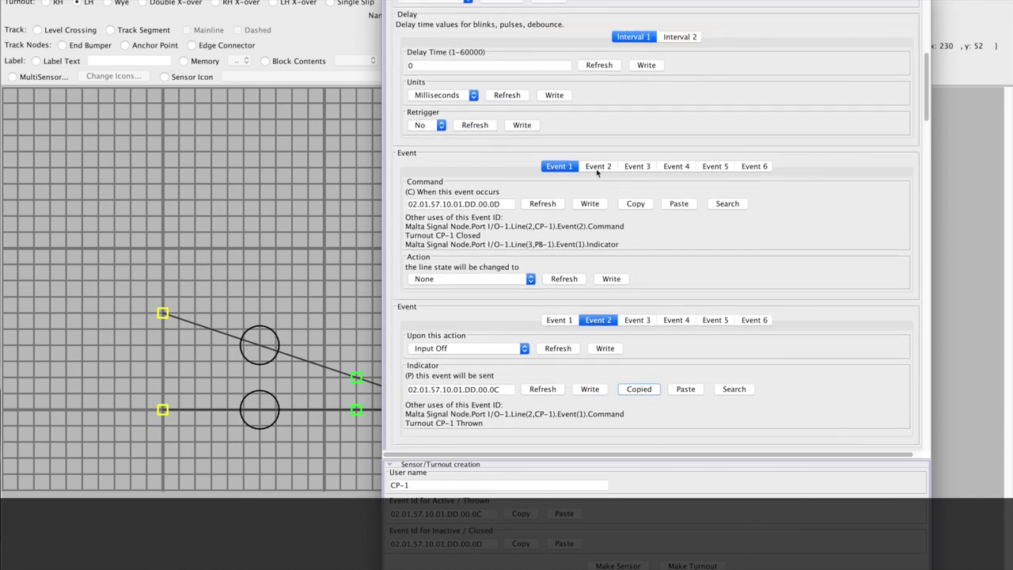
click(598, 167)
click(682, 212)
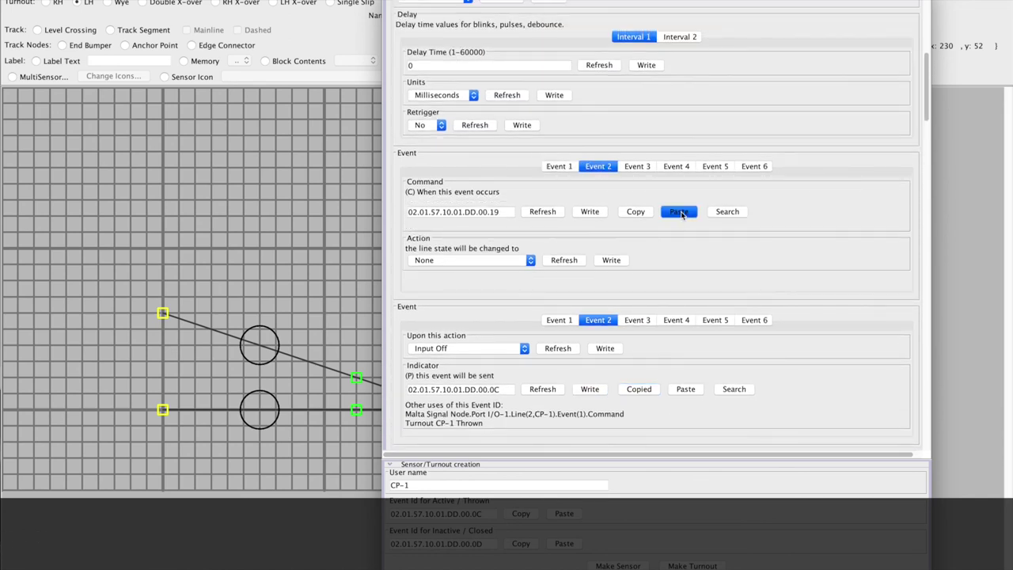
click(588, 206)
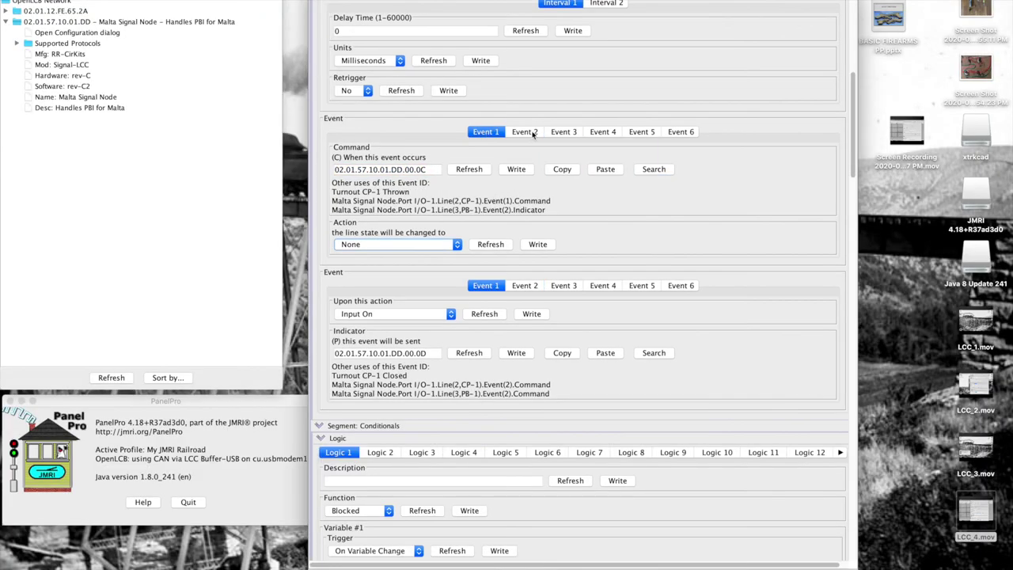
- Review the command event IDs and actions of Events 1 and 2 on Line 3 (PB-1)
click(486, 131)
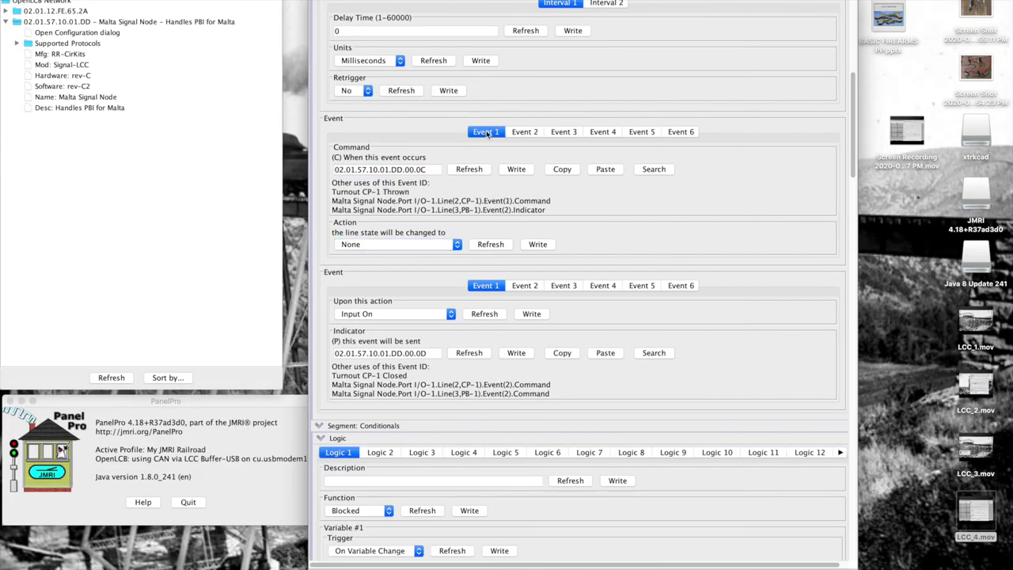
click(537, 132)
scroll(554, 164, up, 3)
scroll(554, 165, up, 3)
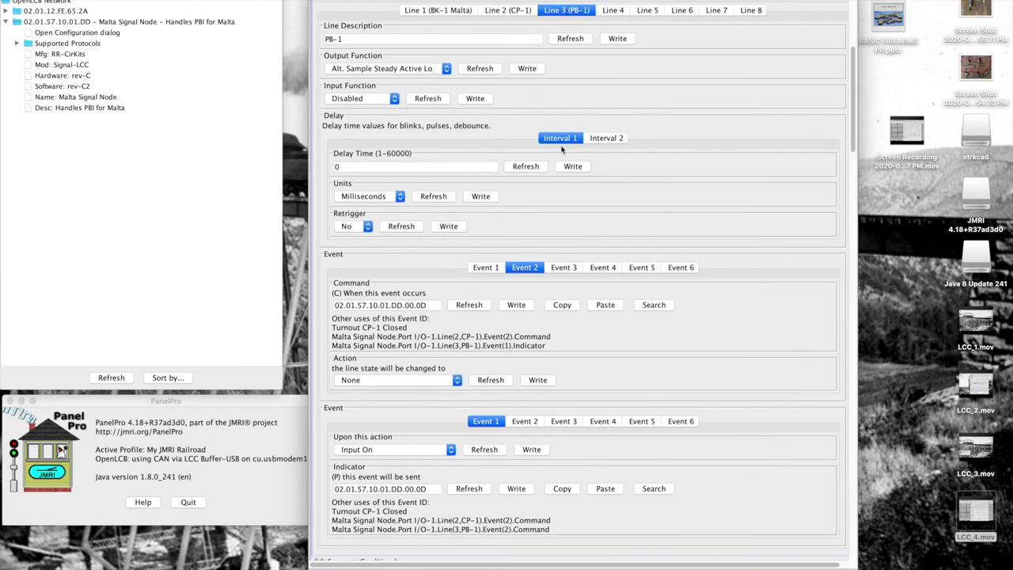
scroll(576, 132, down, 7)
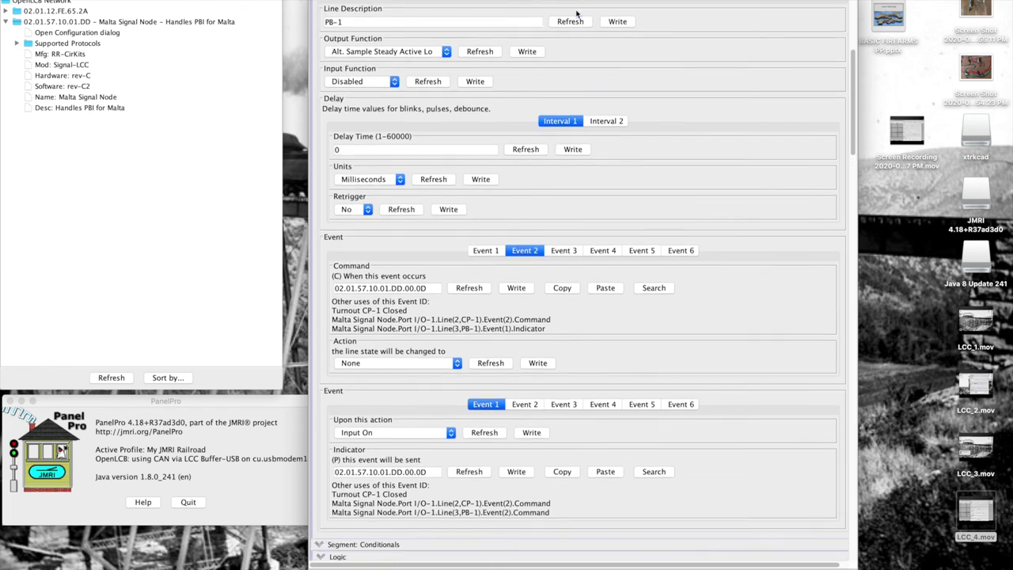
- Set the Event 1 command action of Line 3 (PB-1) to On (Line Active) and write it to the node
scroll(576, 133, up, 1)
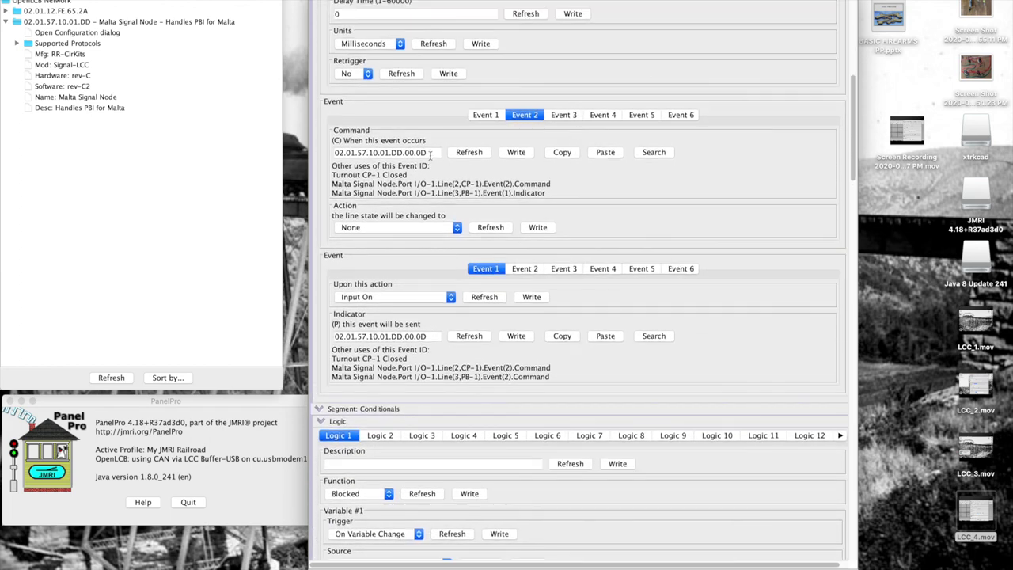
click(456, 229)
click(490, 115)
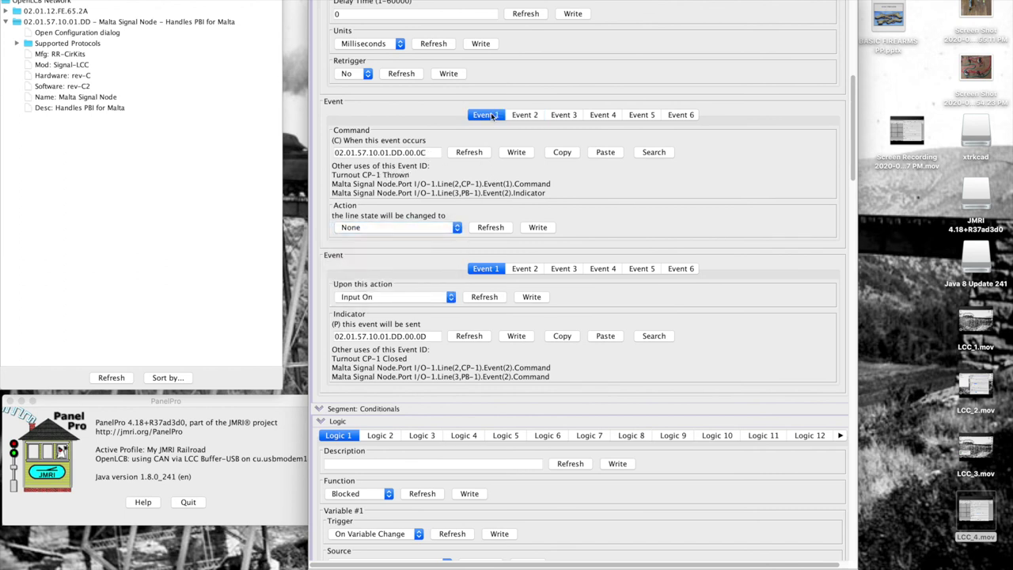
click(457, 228)
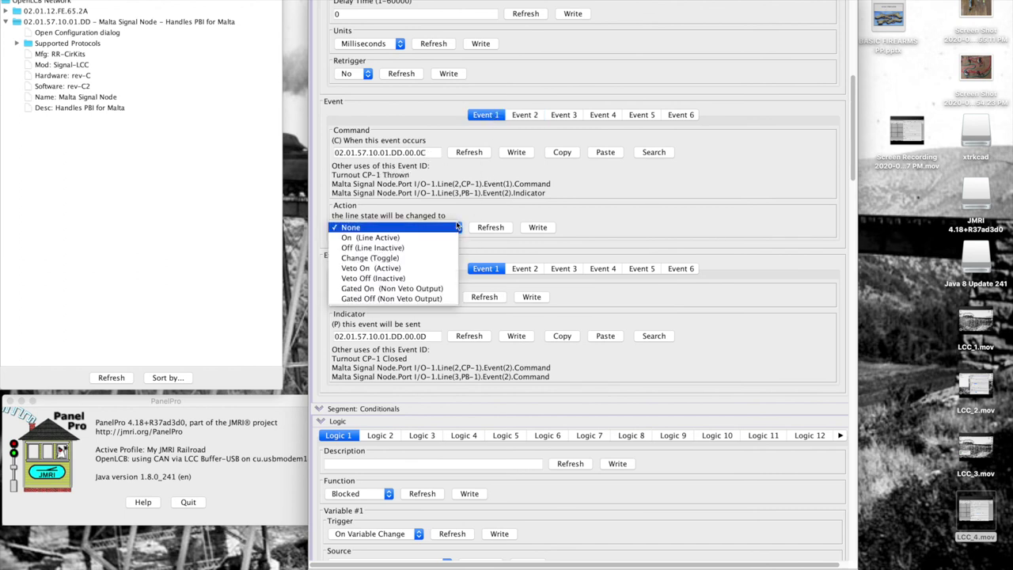
click(390, 238)
click(537, 227)
- Set the Event 2 command action of Line 3 (PB-1) to Off (Line Inactive) and write it to the node
click(526, 116)
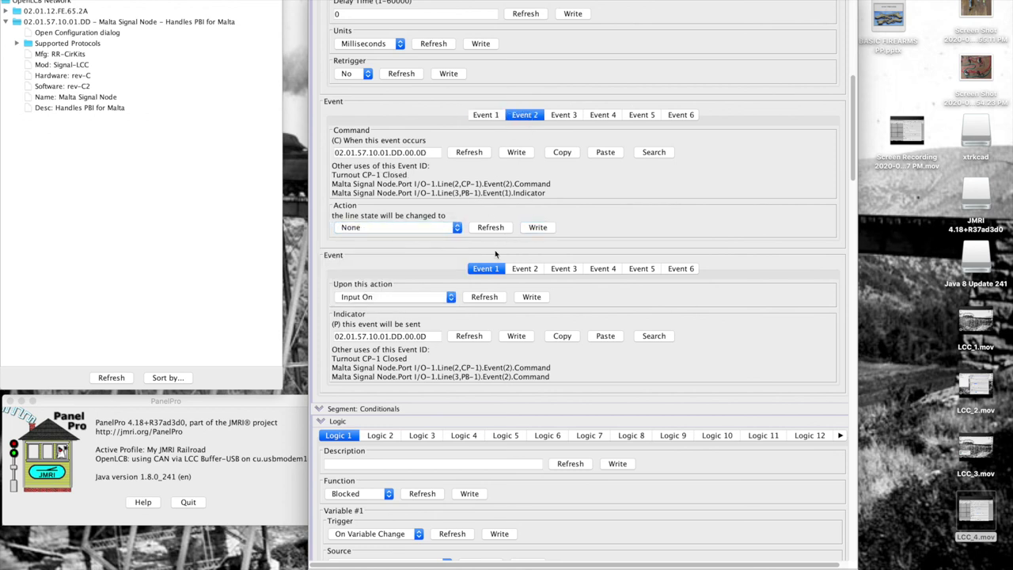
click(454, 227)
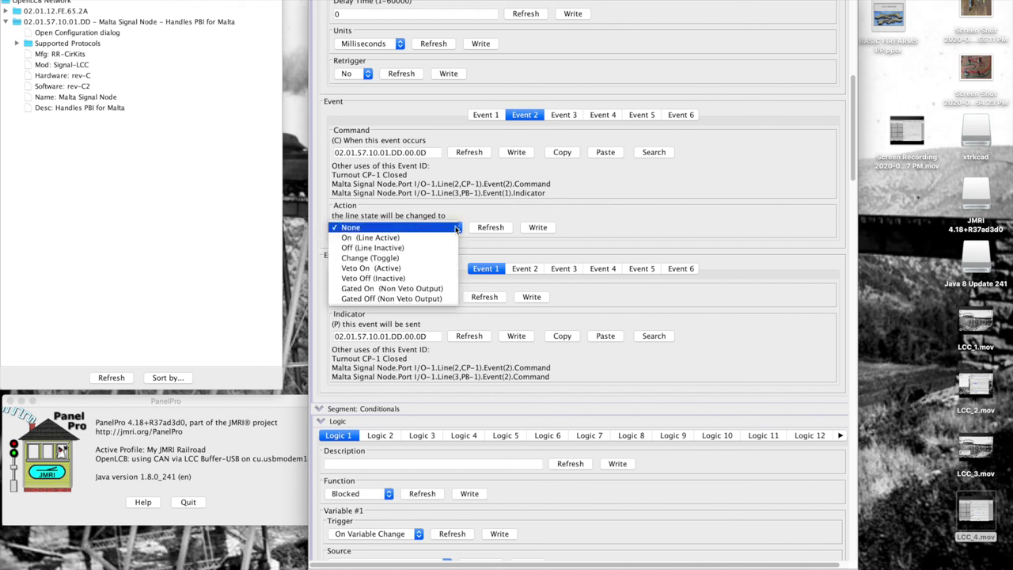
click(375, 249)
click(537, 228)
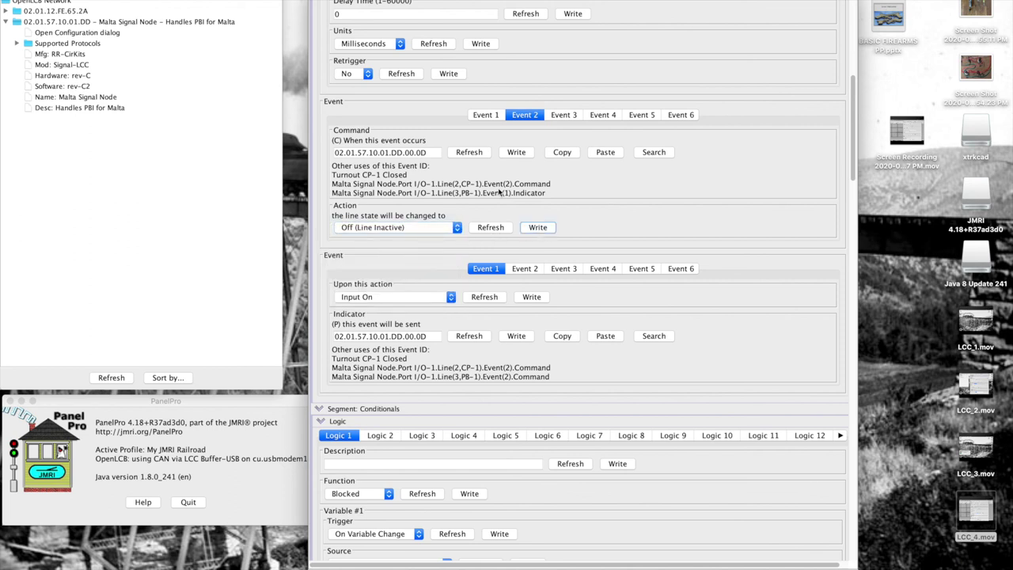
- Compare the command actions and the indicator triggers of Events 1 and 2 on Line 3 (PB-1)
click(485, 115)
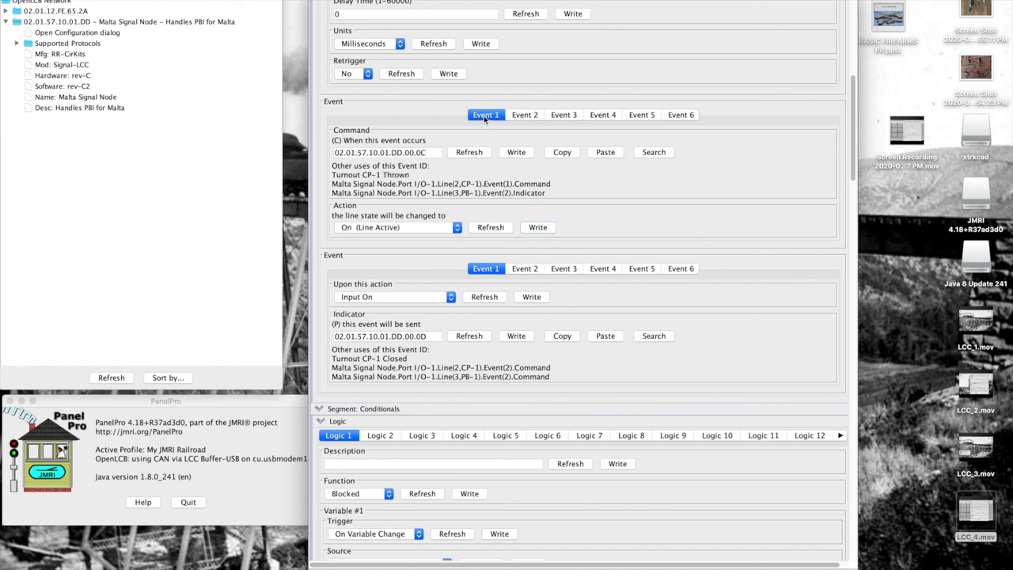
click(530, 116)
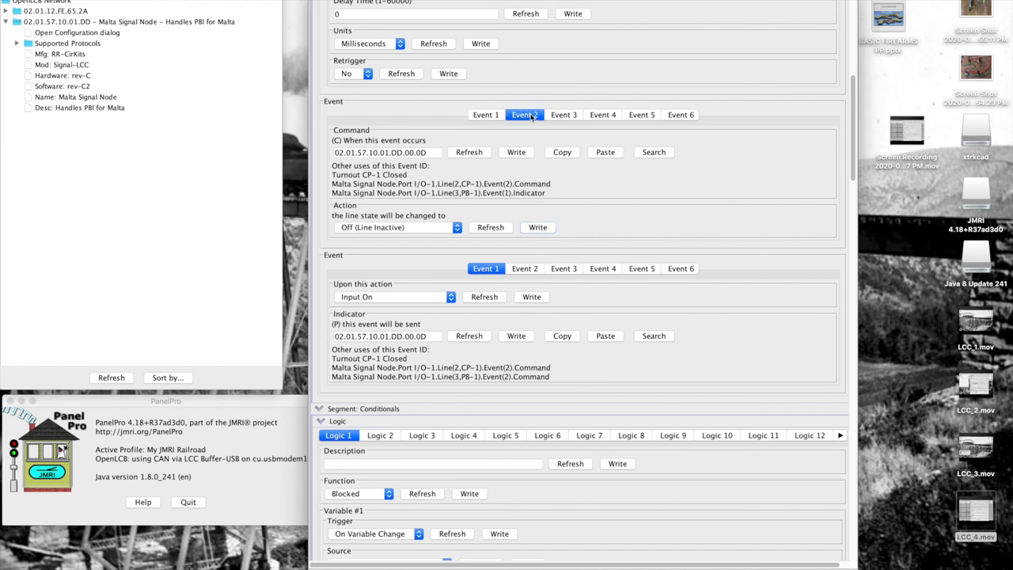
click(485, 116)
click(525, 115)
scroll(528, 346, down, 1)
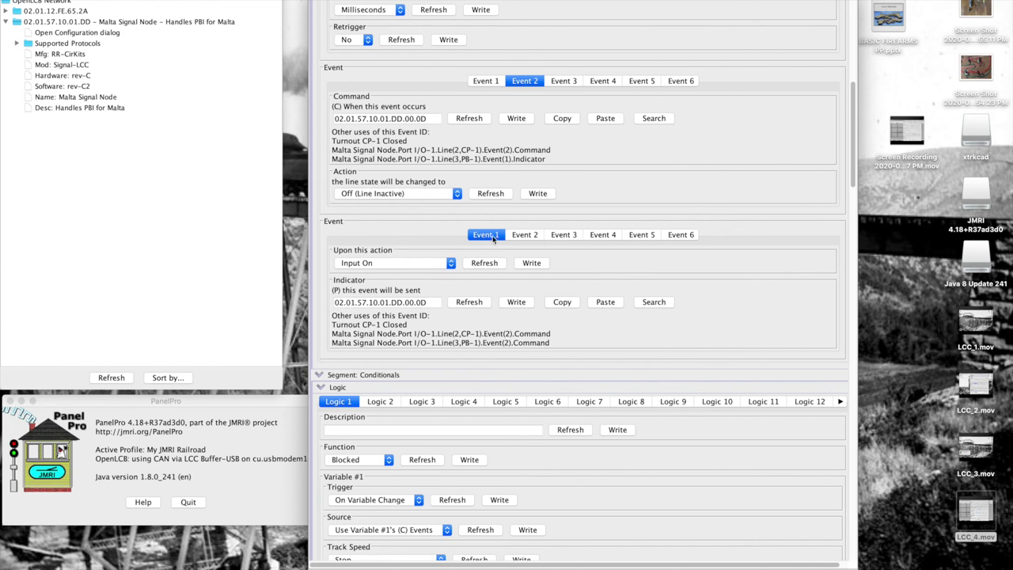
click(527, 236)
click(485, 236)
click(530, 235)
click(486, 235)
- Return to the line description, output function and input function settings of Line 3 (PB-1)
scroll(388, 297, up, 5)
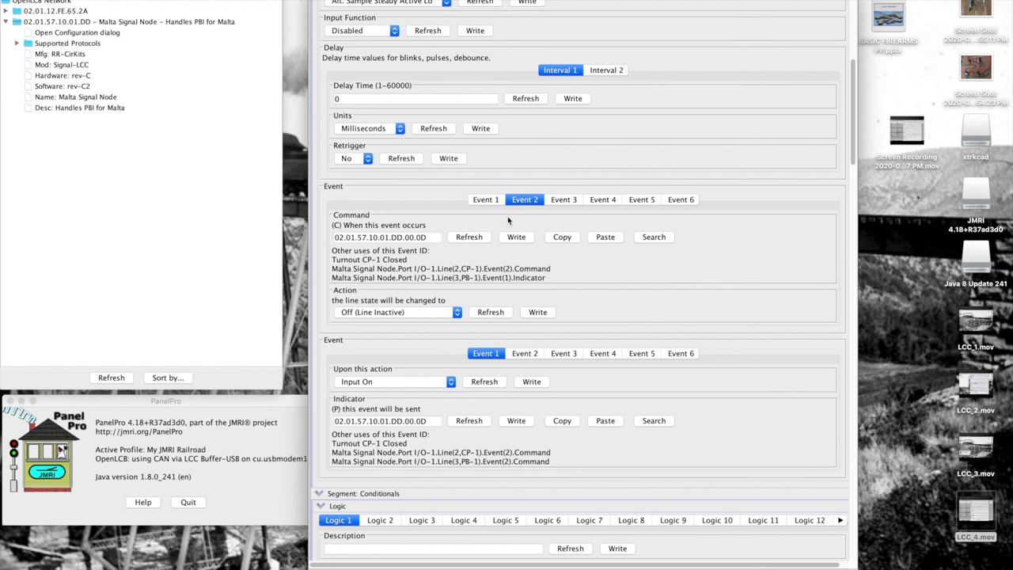
scroll(514, 218, up, 10)
scroll(514, 217, up, 3)
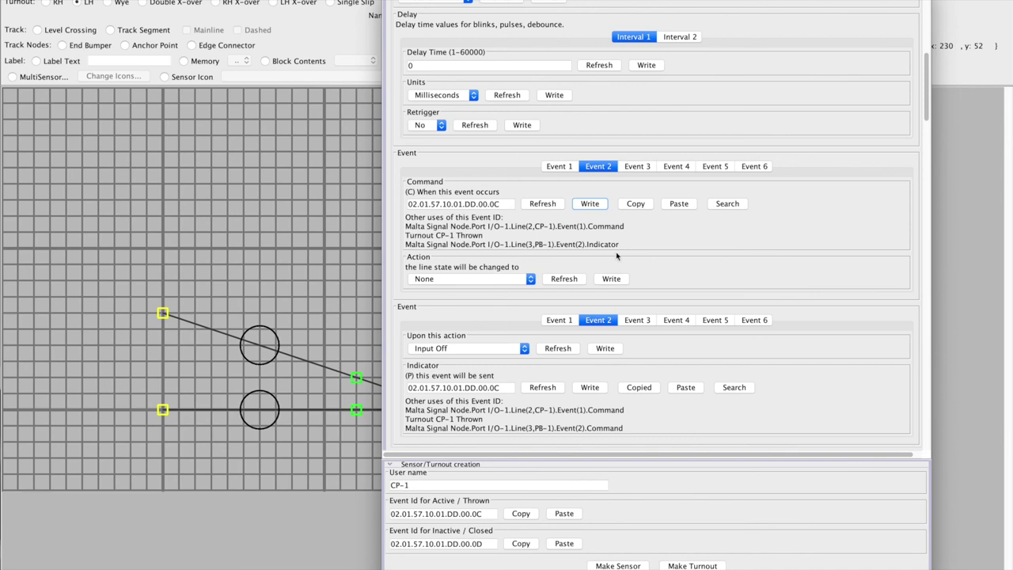
scroll(617, 256, up, 10)
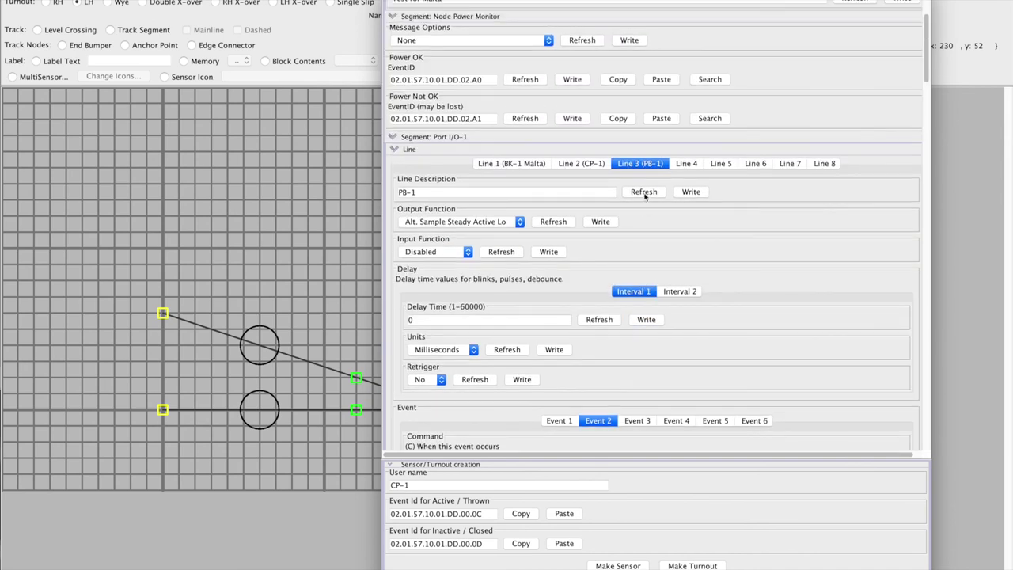